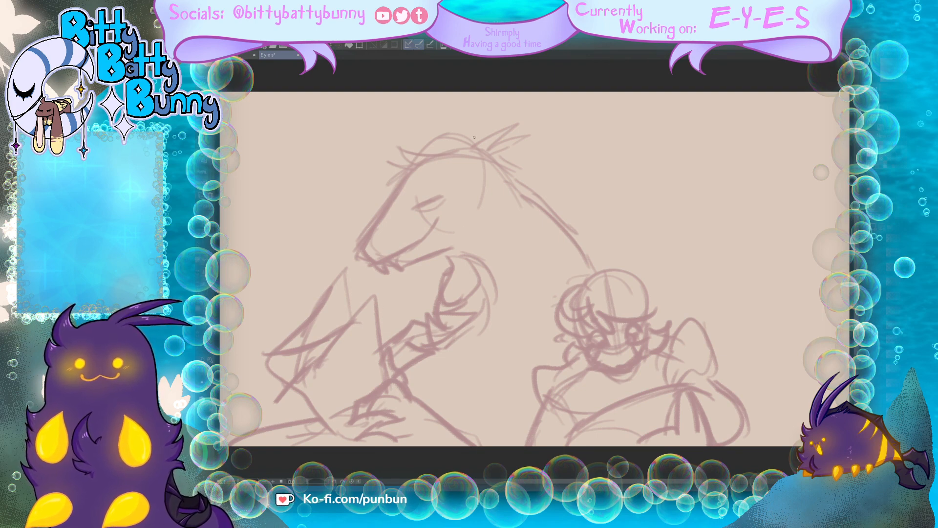
Step: Rough in dark construction lines for the creature's curved neck, rounded torso, and shoulder circle over the pink sketch
mouse_move(471, 229)
mouse_down()
mouse_move(408, 222)
mouse_move(528, 155)
mouse_move(598, 199)
mouse_move(597, 230)
mouse_move(527, 292)
mouse_move(482, 364)
mouse_up()
mouse_move(476, 326)
mouse_down()
mouse_move(503, 319)
mouse_move(561, 334)
mouse_move(419, 385)
mouse_up()
mouse_move(519, 334)
mouse_down()
mouse_move(464, 338)
mouse_move(419, 389)
mouse_up()
mouse_move(413, 392)
mouse_down()
mouse_move(452, 405)
mouse_move(476, 430)
mouse_up()
drag(488, 435, 562, 404)
drag(584, 348, 593, 366)
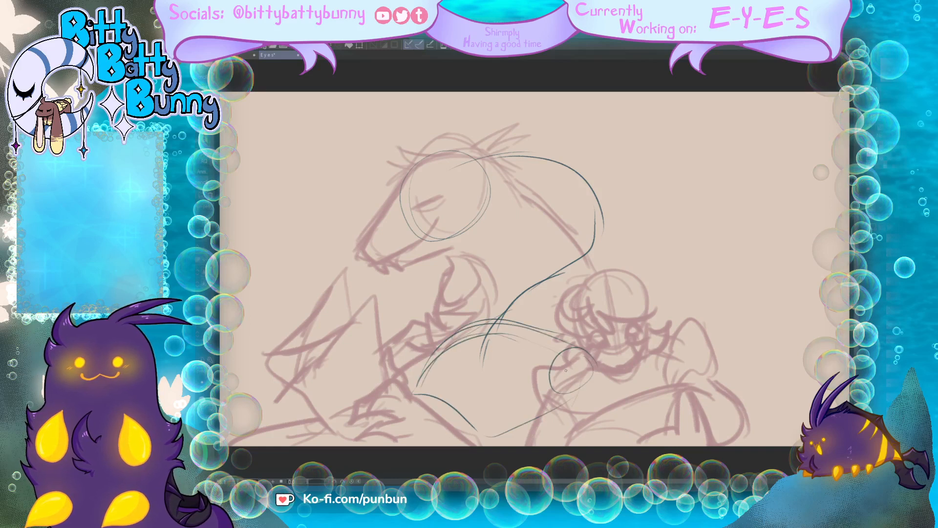
Step: Sketch the creature's head with a long snout, swept-back horns, cheek fluff, a narrowed eye, and mouth details
mouse_move(400, 183)
mouse_down()
mouse_move(370, 263)
mouse_move(375, 272)
mouse_move(457, 232)
mouse_move(400, 272)
mouse_move(377, 273)
mouse_move(403, 275)
mouse_move(399, 268)
mouse_move(383, 275)
mouse_move(395, 281)
mouse_move(461, 251)
mouse_up()
mouse_move(461, 251)
mouse_down()
mouse_move(480, 237)
mouse_move(472, 238)
mouse_up()
mouse_move(478, 228)
mouse_down()
mouse_move(472, 233)
mouse_move(483, 212)
mouse_up()
drag(481, 214, 471, 204)
mouse_move(443, 152)
mouse_down()
mouse_move(526, 117)
mouse_move(469, 154)
mouse_move(481, 122)
mouse_move(443, 153)
mouse_move(394, 164)
mouse_up()
mouse_move(413, 162)
mouse_down()
mouse_move(393, 172)
mouse_move(399, 186)
mouse_up()
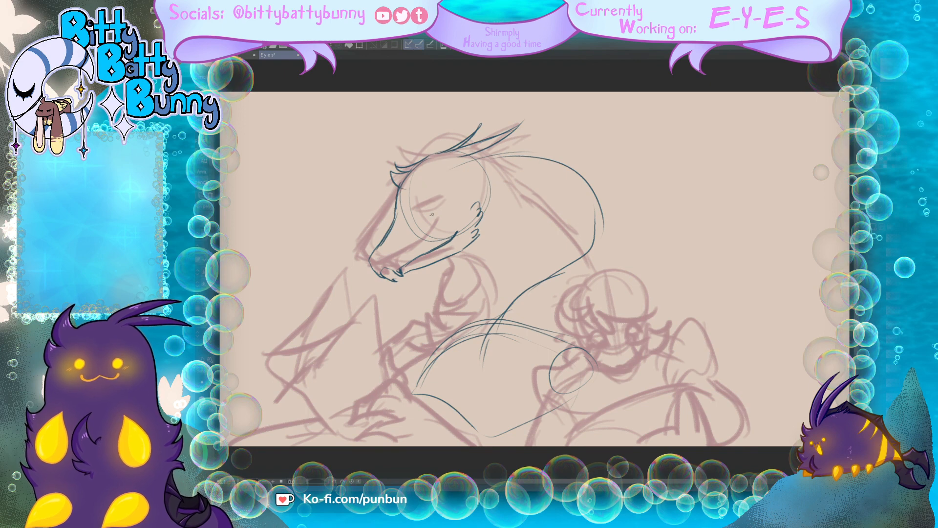
mouse_move(430, 215)
mouse_down()
mouse_move(452, 206)
mouse_move(431, 219)
mouse_up()
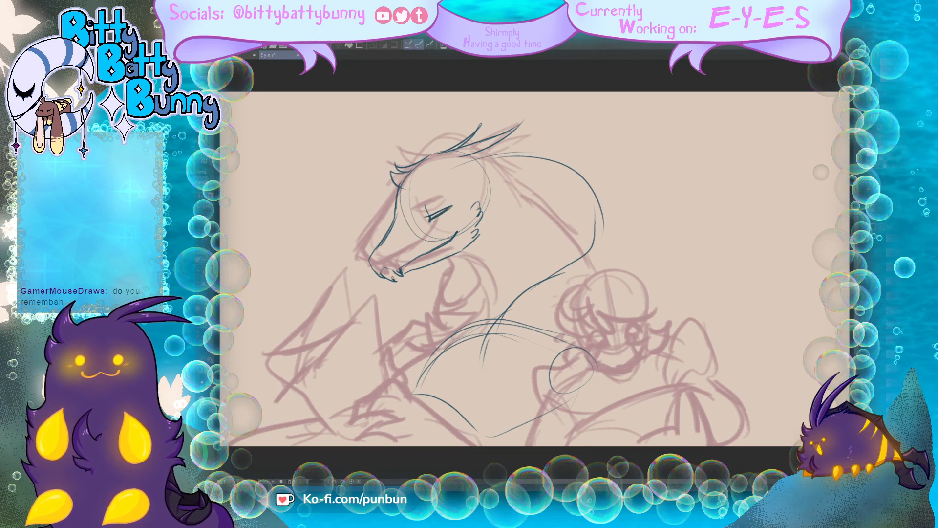
drag(392, 277, 396, 274)
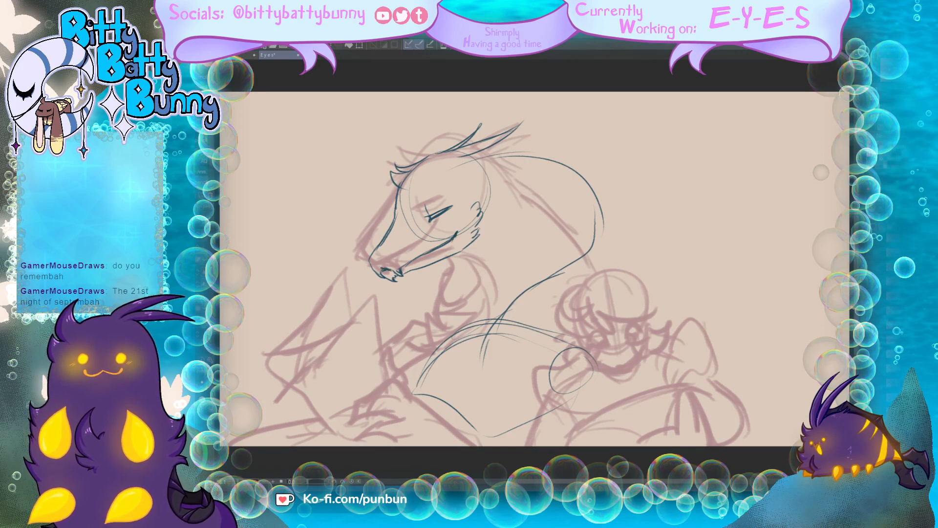
Step: Draw the arched neck with a spiky mane along the back and a curved underside down to the chest
drag(492, 145, 623, 161)
mouse_move(578, 166)
mouse_down()
mouse_move(606, 181)
mouse_move(612, 227)
mouse_up()
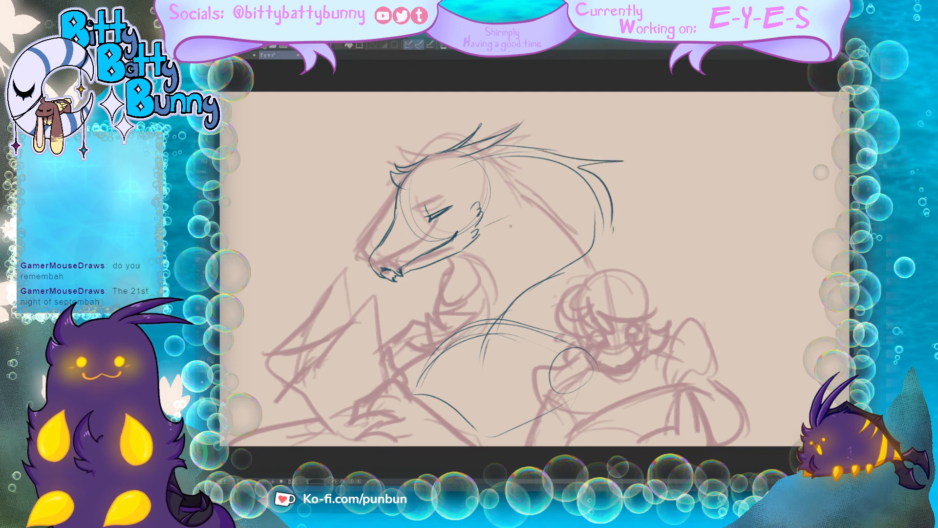
mouse_move(481, 224)
mouse_down()
mouse_move(536, 234)
mouse_move(441, 312)
mouse_move(422, 345)
mouse_up()
drag(610, 198, 625, 254)
drag(606, 182, 616, 269)
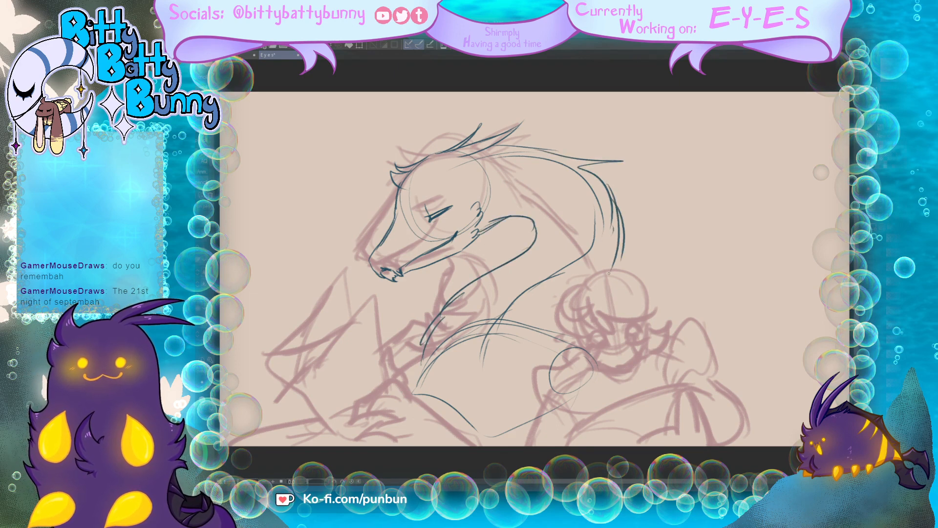
mouse_move(470, 292)
mouse_down()
mouse_move(413, 364)
mouse_move(409, 384)
mouse_up()
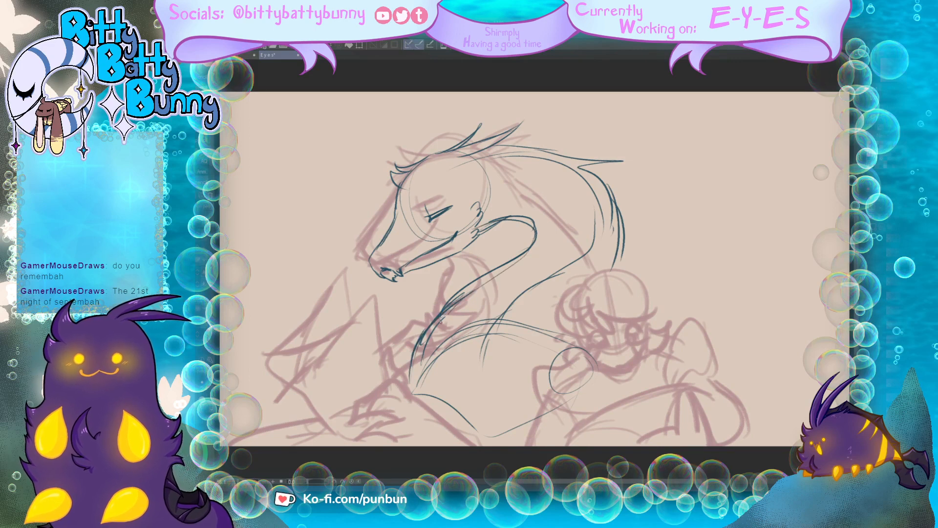
drag(440, 322, 433, 338)
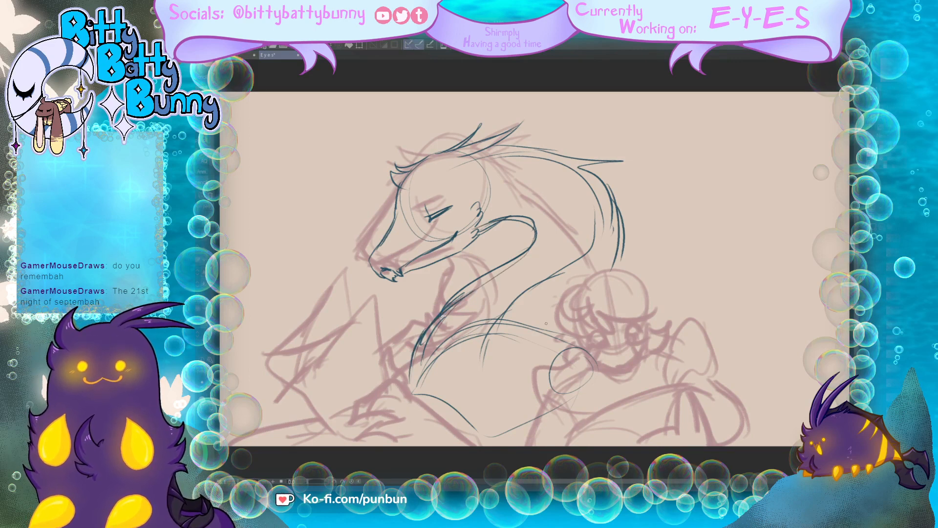
drag(618, 264, 610, 273)
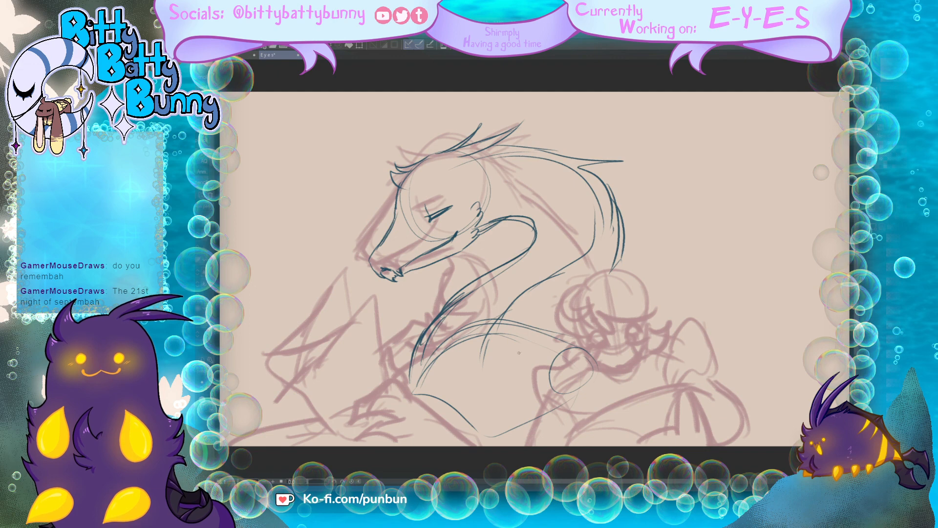
Step: Outline the open newspaper in front of the creature, including its page corners, spine, and lower edge
mouse_move(372, 309)
mouse_down()
mouse_move(391, 379)
mouse_move(375, 335)
mouse_up()
drag(374, 295, 281, 398)
mouse_move(272, 347)
mouse_down()
mouse_move(283, 395)
mouse_move(305, 300)
mouse_up()
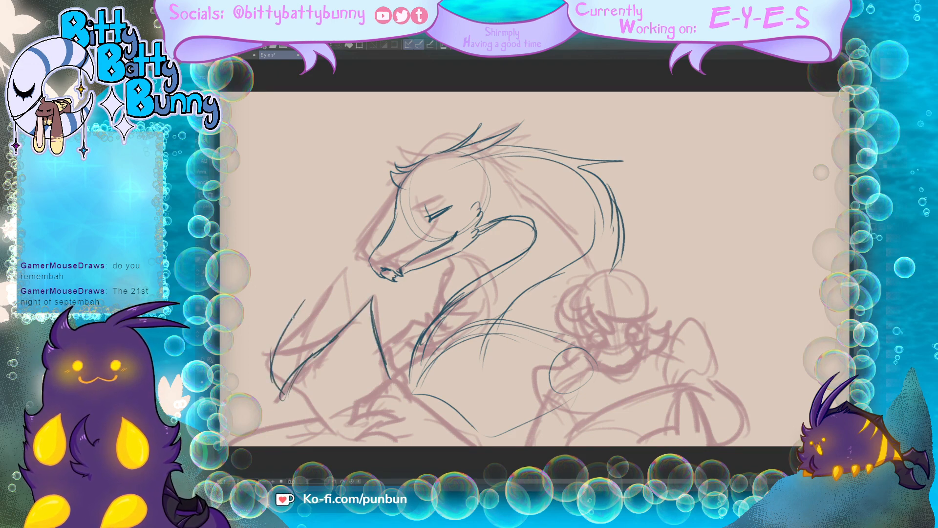
mouse_move(285, 332)
mouse_down()
mouse_move(319, 281)
mouse_move(333, 337)
mouse_up()
mouse_move(277, 393)
mouse_down()
mouse_move(292, 293)
mouse_move(311, 268)
mouse_up()
drag(310, 272, 313, 293)
drag(294, 405, 315, 423)
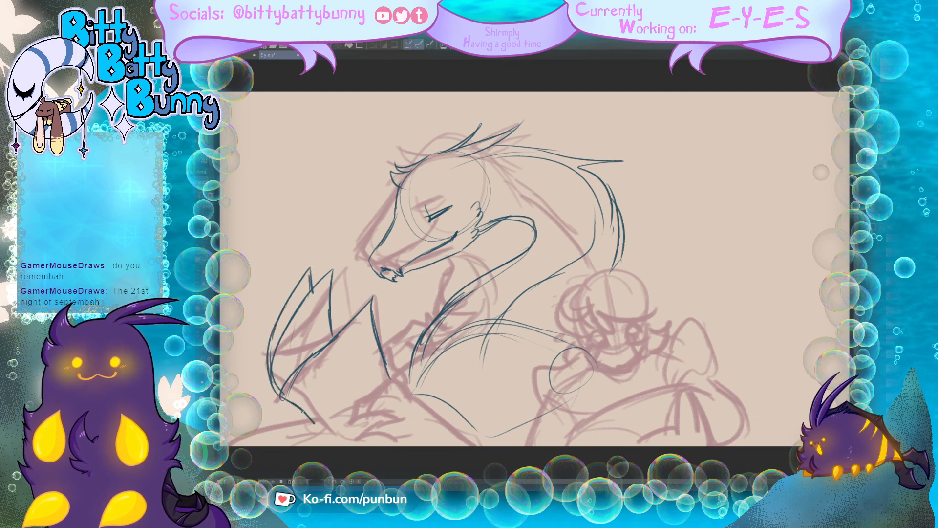
drag(288, 385, 280, 396)
drag(273, 388, 320, 444)
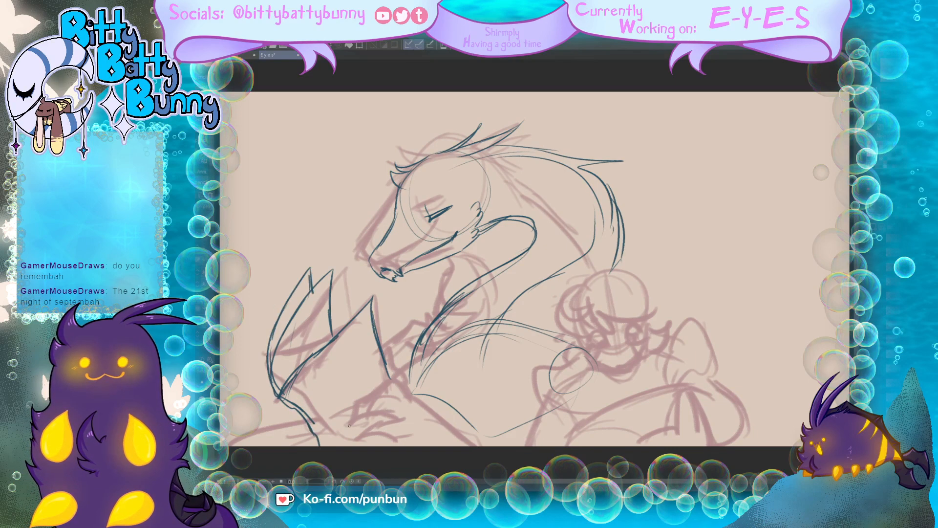
Step: Sketch the clawed hand gripping the newspaper and the forearm extending behind it
mouse_move(411, 393)
mouse_down()
mouse_move(384, 361)
mouse_move(349, 421)
mouse_move(399, 402)
mouse_up()
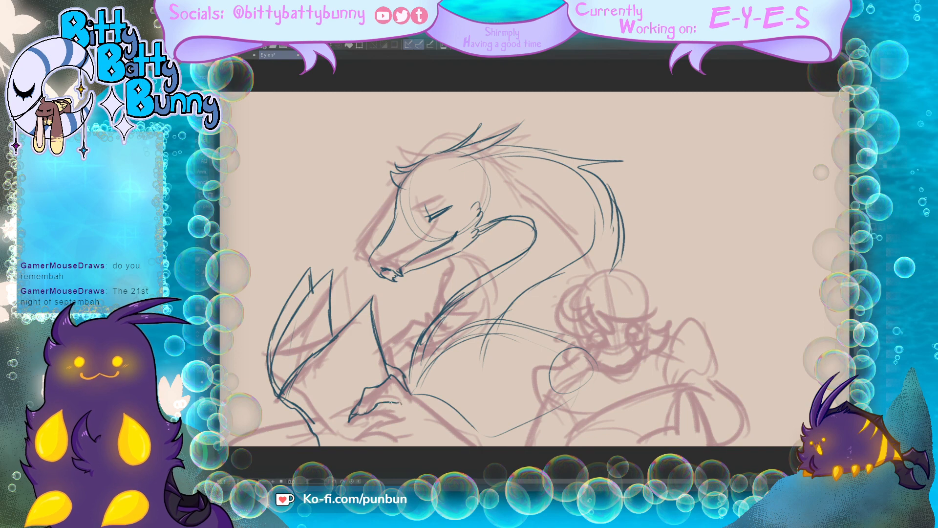
mouse_move(348, 421)
mouse_down()
mouse_move(338, 433)
mouse_move(327, 423)
mouse_up()
mouse_move(403, 409)
mouse_down()
mouse_move(359, 433)
mouse_move(393, 425)
mouse_move(363, 437)
mouse_move(384, 443)
mouse_move(426, 433)
mouse_up()
mouse_move(408, 392)
mouse_down()
mouse_move(452, 431)
mouse_move(510, 445)
mouse_up()
drag(413, 434, 420, 445)
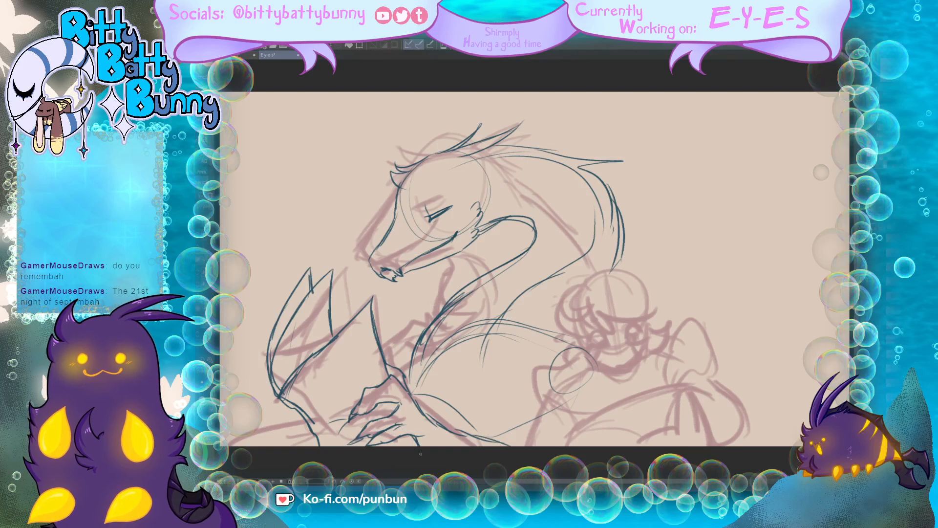
Step: Add layered inner pages with pointed corners to the newspaper and reinforce its spine
drag(279, 386, 355, 300)
drag(322, 333, 365, 293)
drag(366, 294, 355, 315)
drag(273, 377, 326, 290)
mouse_move(320, 297)
mouse_down()
mouse_move(304, 315)
mouse_move(341, 275)
mouse_up()
mouse_move(334, 293)
mouse_down()
mouse_move(332, 318)
mouse_move(297, 351)
mouse_up()
drag(284, 399, 318, 445)
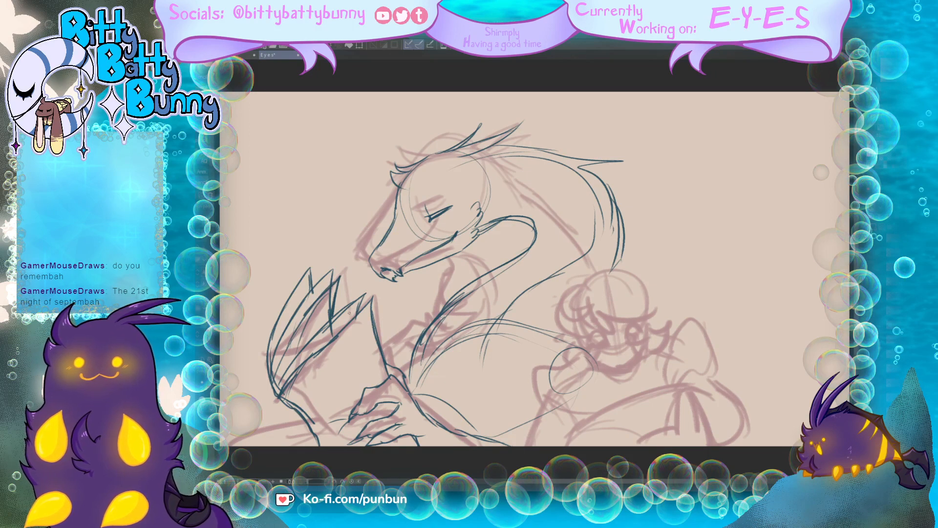
Step: Erase the creature's eye and redraw it half-open beneath a slanted brow line
key(e)
mouse_move(429, 220)
mouse_down()
mouse_move(448, 201)
mouse_move(434, 207)
mouse_move(471, 190)
mouse_move(425, 210)
mouse_up()
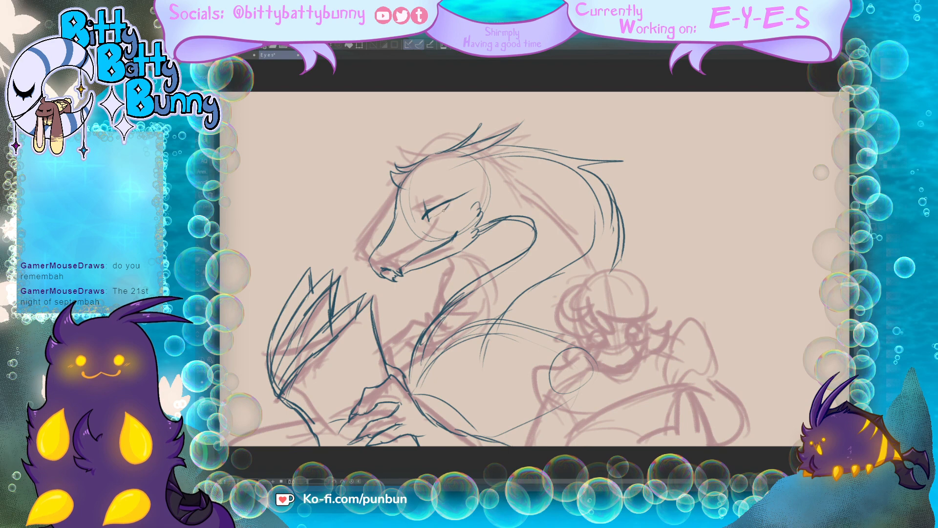
drag(444, 211, 430, 218)
drag(432, 218, 449, 204)
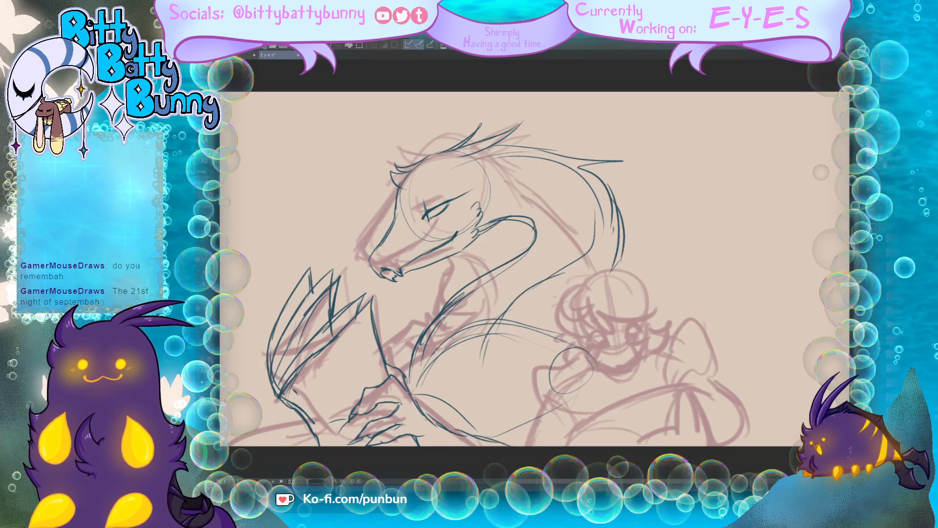
Step: Letter the headline NEWS on the newspaper's front page and add a small framed picture and text lines
mouse_move(296, 392)
mouse_down()
mouse_move(305, 403)
mouse_move(310, 396)
mouse_up()
mouse_move(308, 395)
mouse_down()
mouse_move(299, 383)
mouse_move(312, 393)
mouse_move(331, 363)
mouse_move(332, 371)
mouse_move(369, 350)
mouse_move(353, 386)
mouse_up()
mouse_move(370, 350)
mouse_down()
mouse_move(376, 378)
mouse_move(360, 365)
mouse_move(355, 373)
mouse_up()
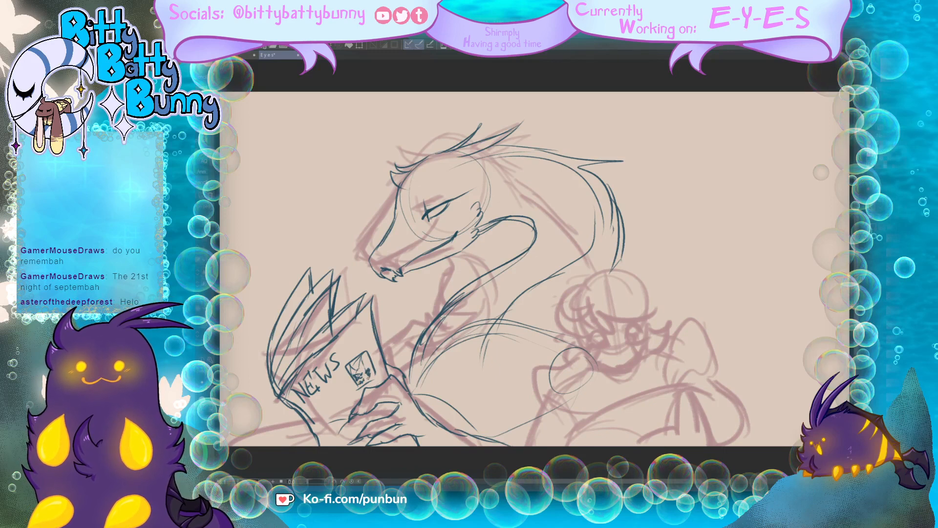
mouse_move(308, 404)
mouse_down()
mouse_move(346, 381)
mouse_move(338, 407)
mouse_up()
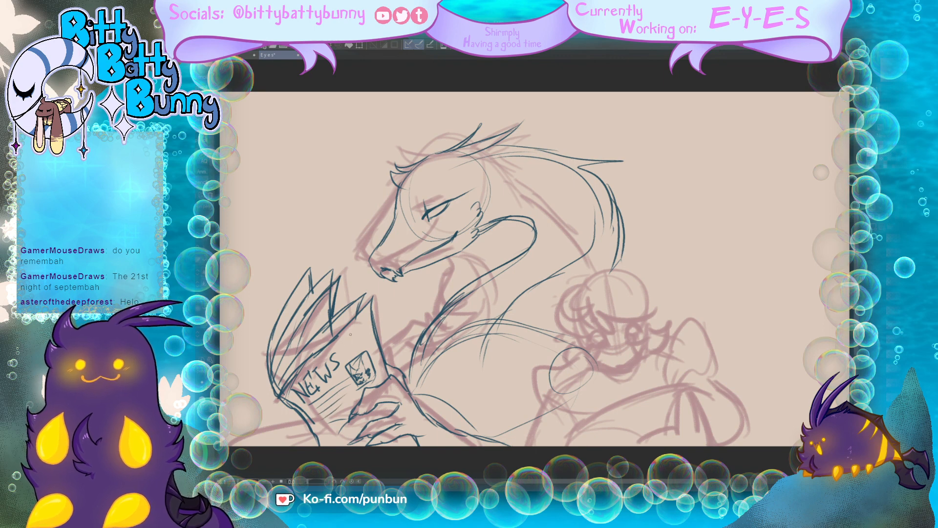
Step: Draw a small round face with simple features above the framed picture on the newspaper
mouse_move(354, 348)
mouse_down()
mouse_move(366, 348)
mouse_move(343, 338)
mouse_move(366, 334)
mouse_up()
click(356, 340)
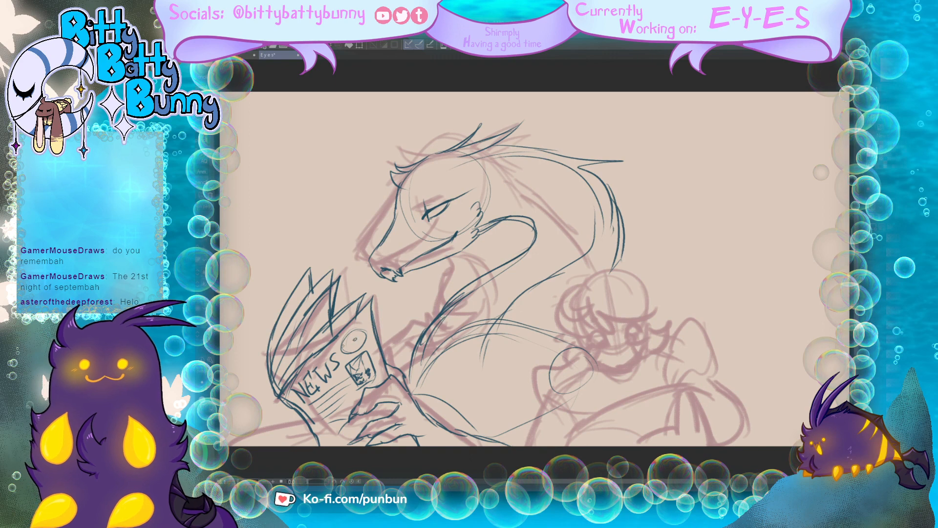
click(349, 345)
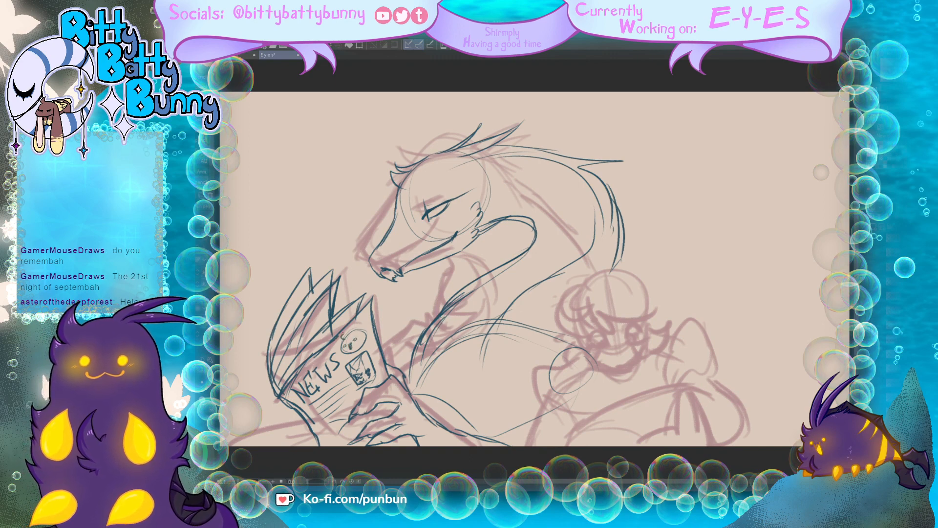
drag(343, 335, 352, 328)
mouse_move(349, 332)
mouse_down()
mouse_move(340, 350)
mouse_move(352, 356)
mouse_move(367, 342)
mouse_up()
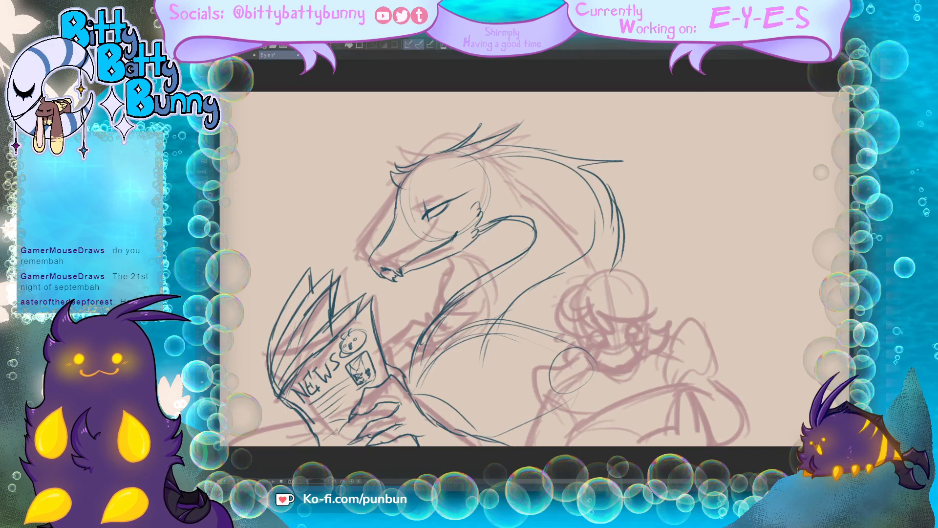
Step: Sketch the leg contour beside the newspaper's lower edge and the second arm reaching behind the page
drag(300, 418, 232, 445)
drag(295, 422, 245, 437)
mouse_move(442, 312)
mouse_down()
mouse_move(414, 312)
mouse_move(430, 321)
mouse_up()
drag(421, 321, 385, 355)
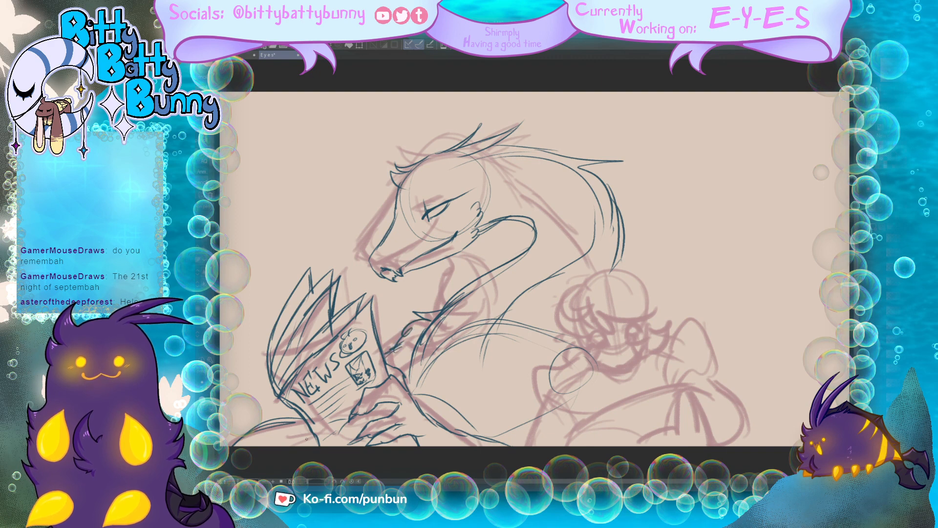
Step: Add pointed fur tufts to the creature's chest and small spikes along the back of its neck
mouse_move(462, 326)
mouse_down()
mouse_move(452, 321)
mouse_move(455, 306)
mouse_up()
mouse_move(441, 310)
mouse_down()
mouse_move(452, 353)
mouse_move(423, 337)
mouse_up()
drag(420, 341, 411, 365)
mouse_move(538, 150)
mouse_down()
mouse_move(564, 145)
mouse_move(552, 150)
mouse_up()
drag(622, 213, 625, 223)
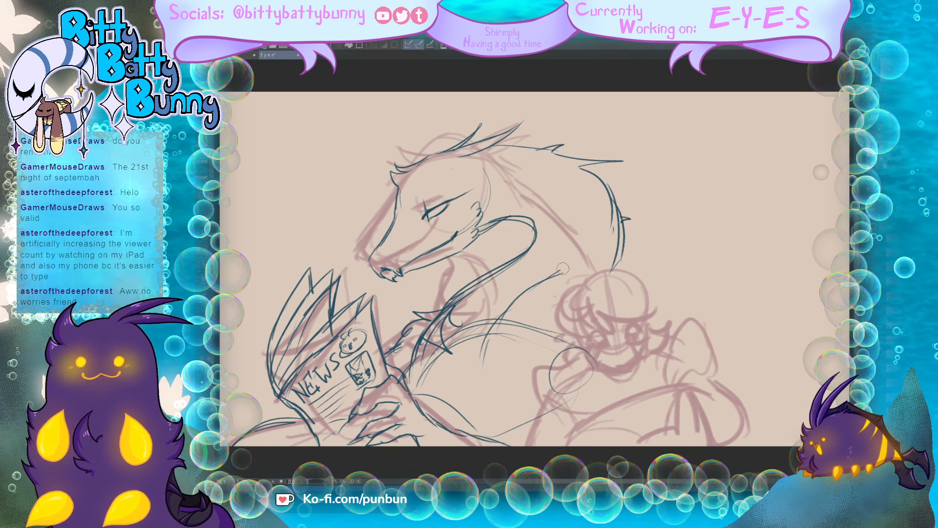
Step: Erase the construction lines of the lower neck and torso
mouse_move(506, 323)
mouse_down()
mouse_move(466, 340)
mouse_move(430, 316)
mouse_move(413, 345)
mouse_move(426, 381)
mouse_up()
drag(542, 322, 530, 342)
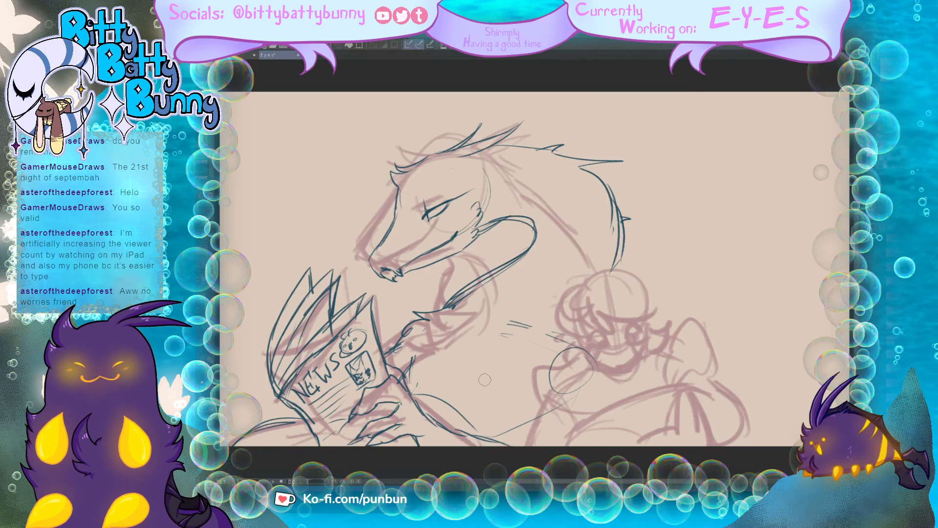
drag(483, 361, 484, 373)
mouse_move(424, 386)
mouse_down()
mouse_move(419, 392)
mouse_move(449, 401)
mouse_move(473, 427)
mouse_up()
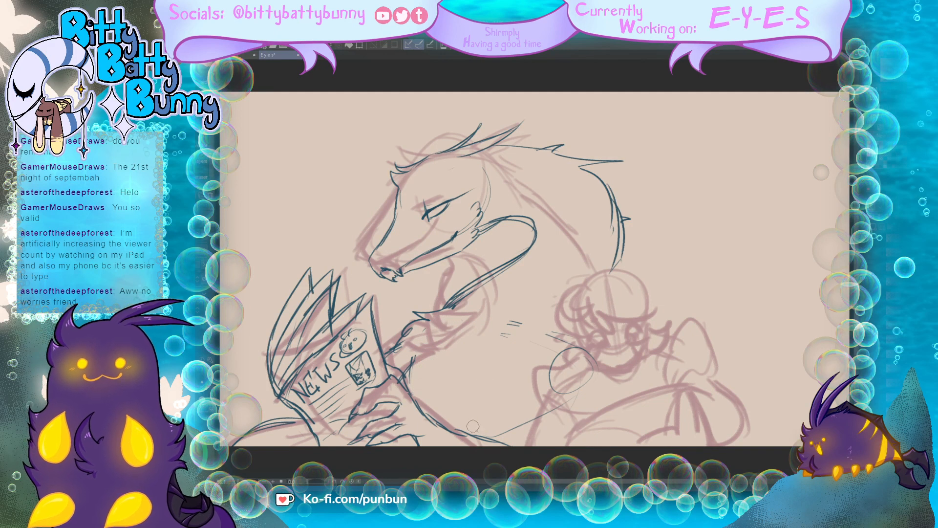
drag(517, 322, 500, 336)
Step: Thicken the cheek fluff and neck contours with the pen and redraw the fur tufts on the chest and arm
key(p)
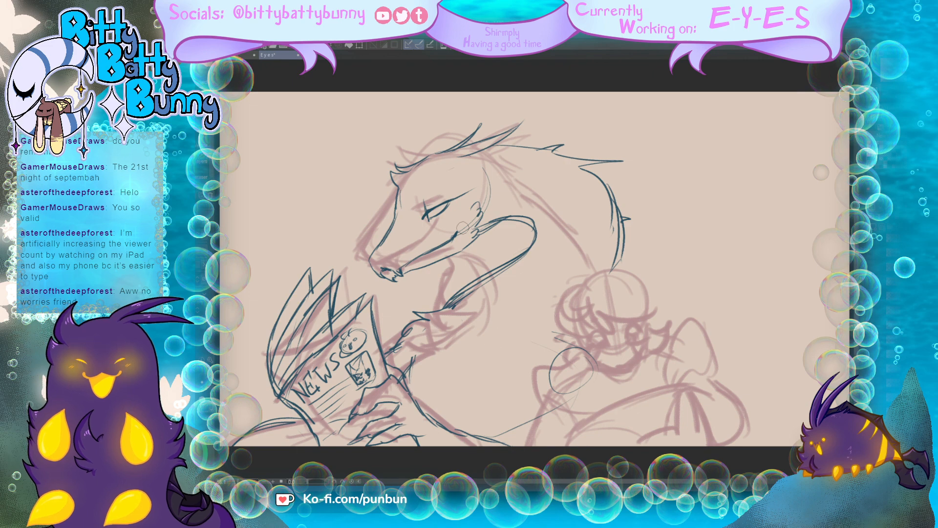
drag(488, 212, 476, 231)
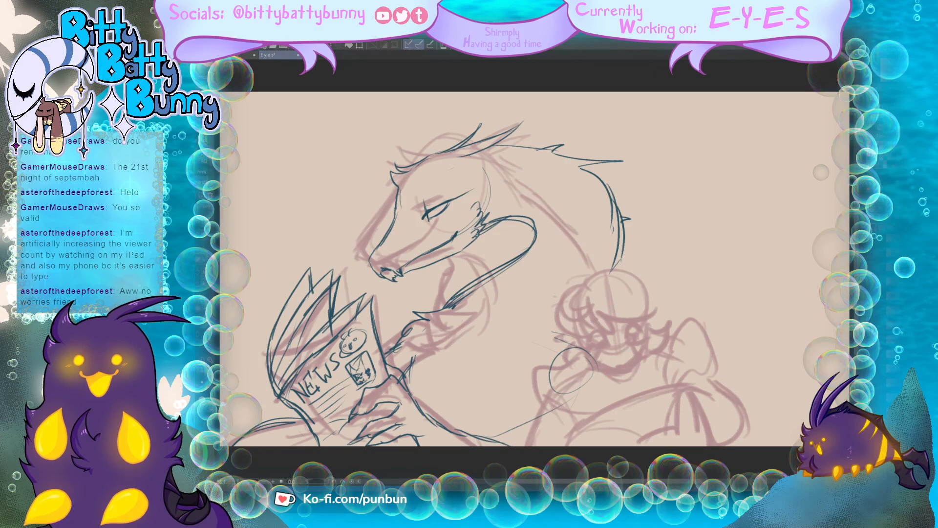
mouse_move(489, 198)
mouse_down()
mouse_move(482, 219)
mouse_move(527, 217)
mouse_move(533, 235)
mouse_move(486, 231)
mouse_move(481, 279)
mouse_move(454, 296)
mouse_up()
drag(612, 197, 614, 236)
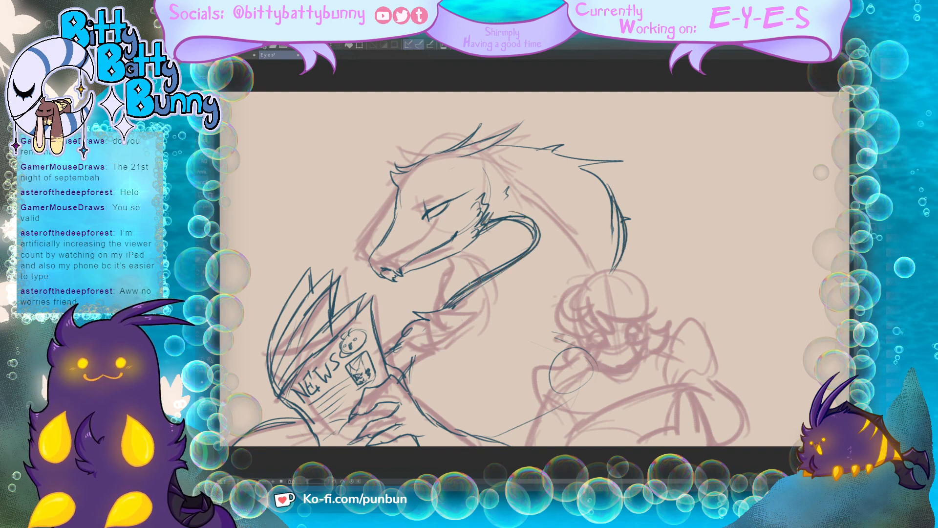
drag(467, 315, 432, 376)
mouse_move(413, 336)
mouse_down()
mouse_move(419, 348)
mouse_move(402, 382)
mouse_up()
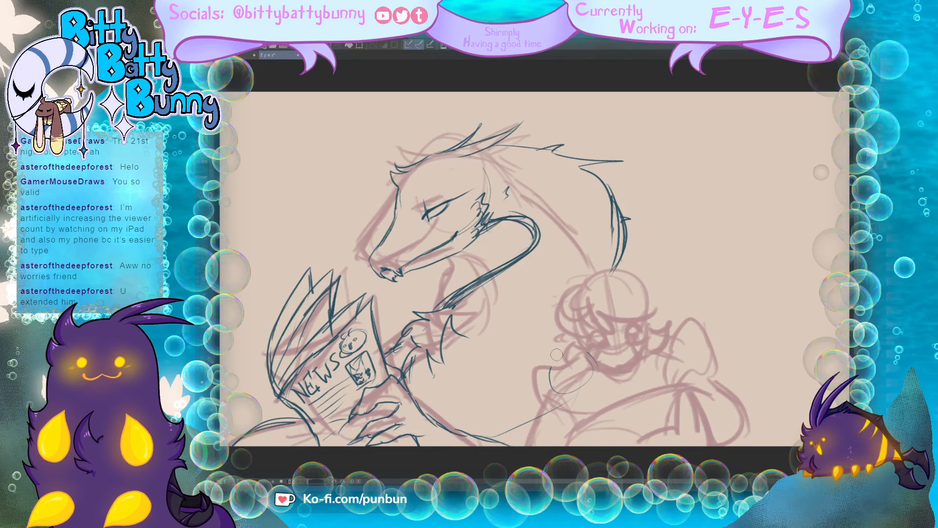
Step: Erase the remaining shoulder circle and torso guideline beside the second character
mouse_move(551, 370)
mouse_down()
mouse_move(551, 412)
mouse_move(498, 433)
mouse_up()
drag(581, 392, 588, 370)
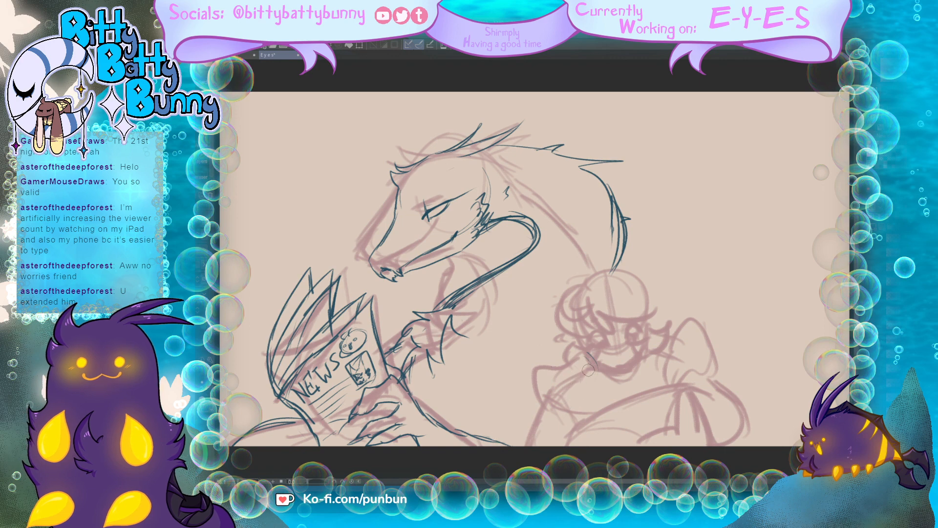
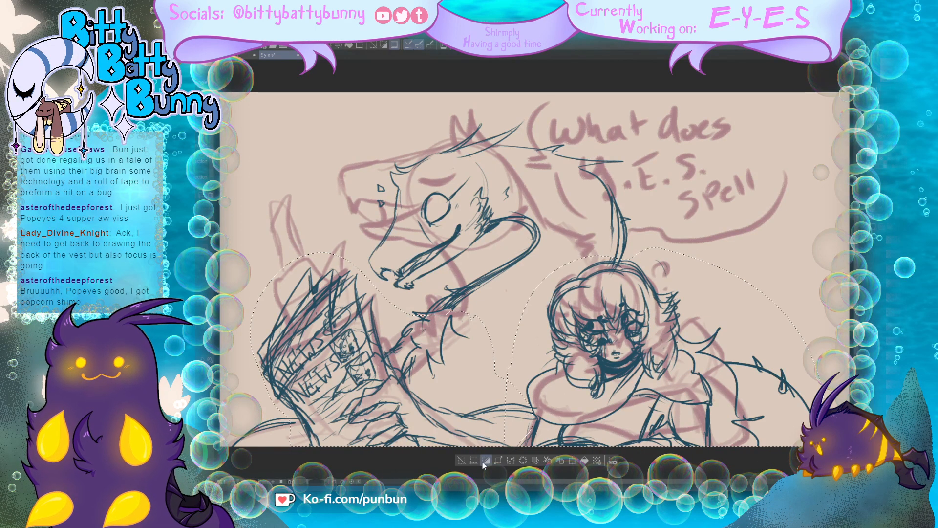
Step: Delete the doubled linework over the newspaper and the second character inside the selection, and clear the selection
click(524, 460)
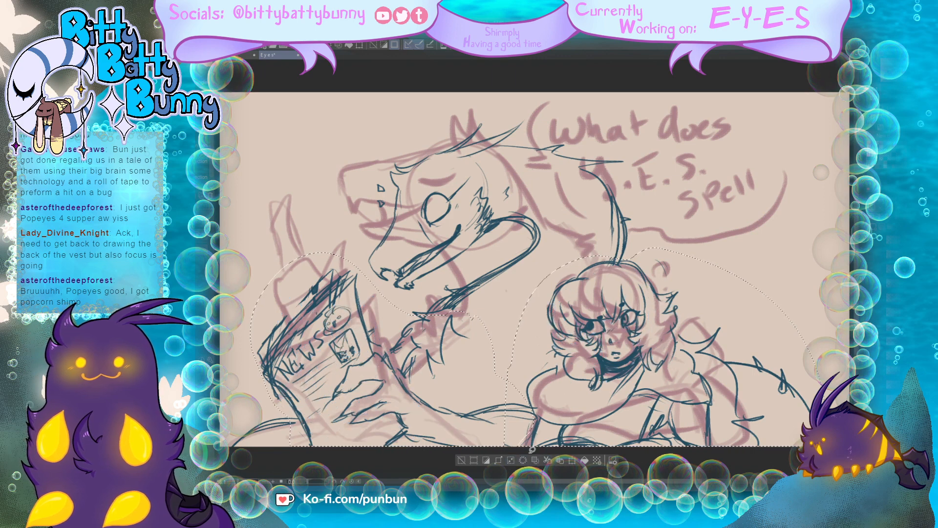
key(ctrl+d)
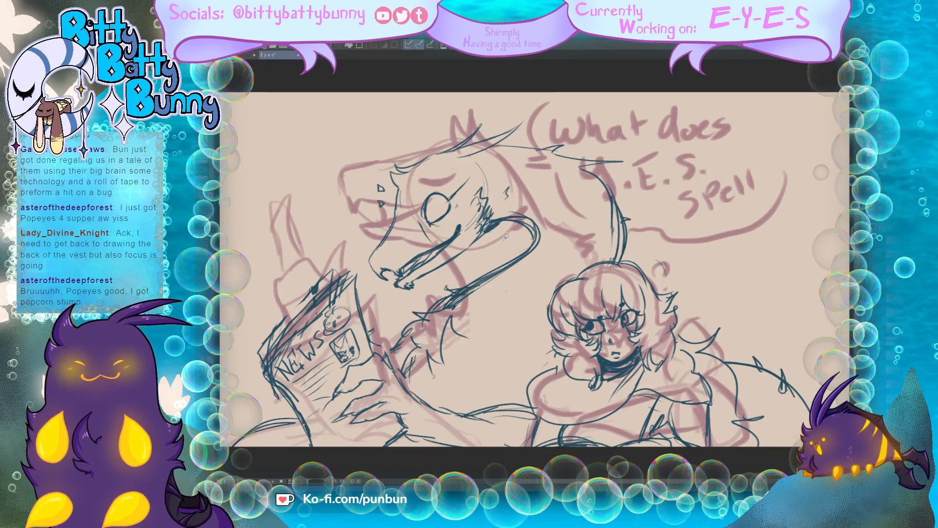
Step: Select the creature's head with its long horn, rotate it clockwise and move it up so the muzzle is closer to level
mouse_move(503, 240)
mouse_down()
mouse_move(522, 226)
mouse_move(527, 235)
mouse_move(563, 206)
mouse_move(605, 227)
mouse_move(663, 218)
mouse_move(617, 130)
mouse_move(509, 106)
mouse_move(408, 139)
mouse_move(354, 233)
mouse_move(371, 280)
mouse_move(420, 290)
mouse_move(504, 254)
mouse_up()
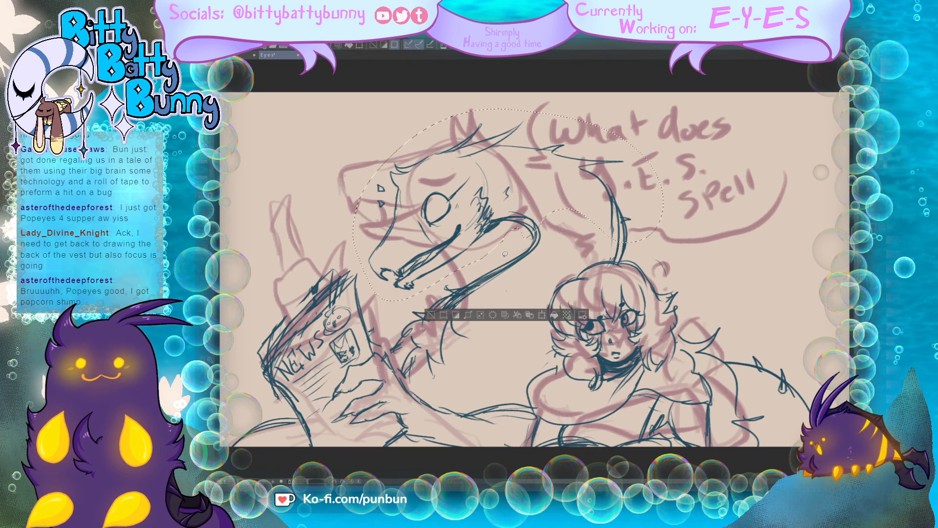
key(ctrl+t)
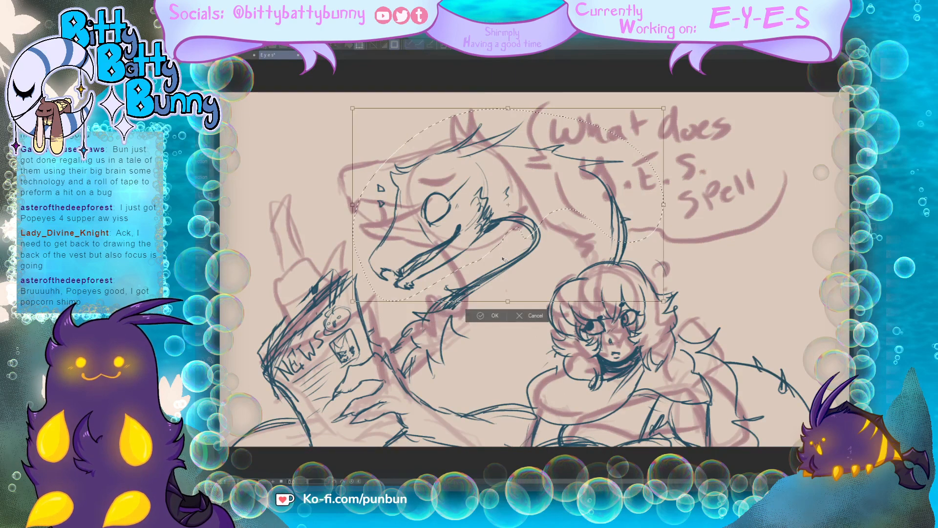
drag(677, 269, 620, 278)
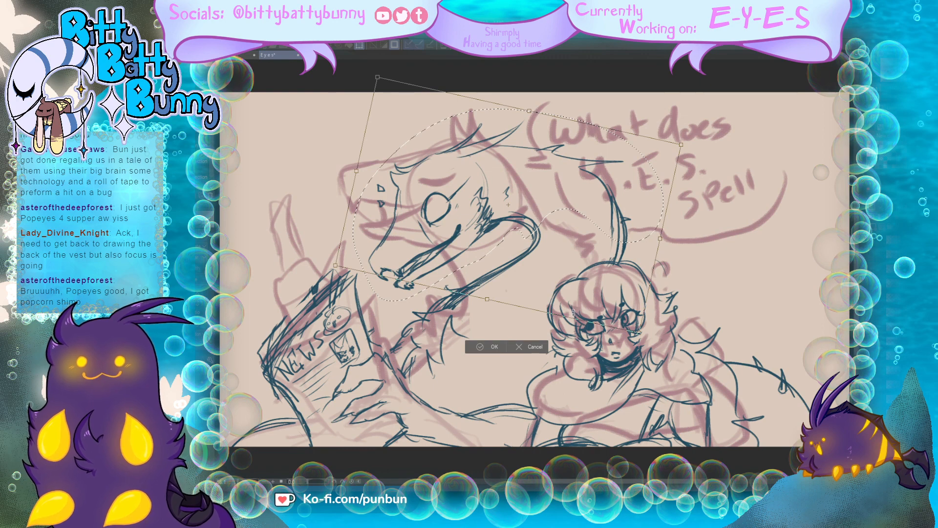
drag(587, 288, 593, 273)
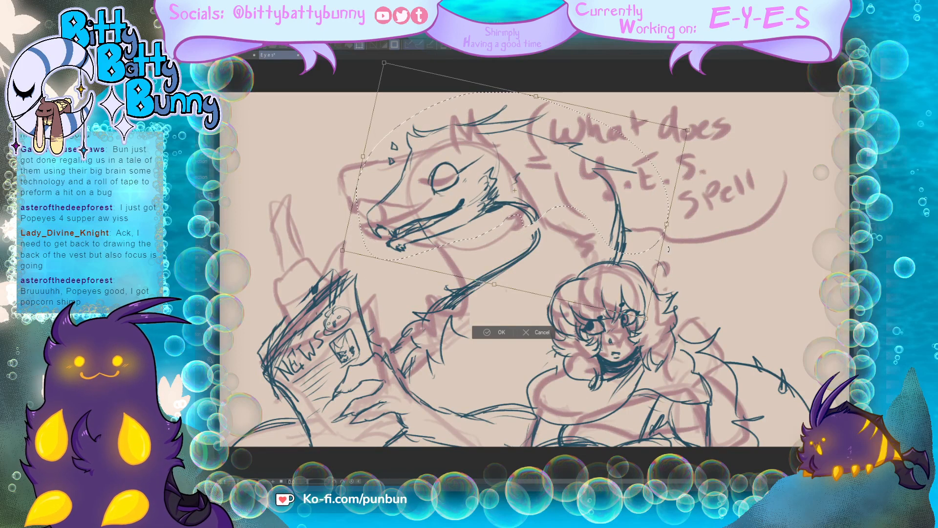
drag(637, 265, 634, 267)
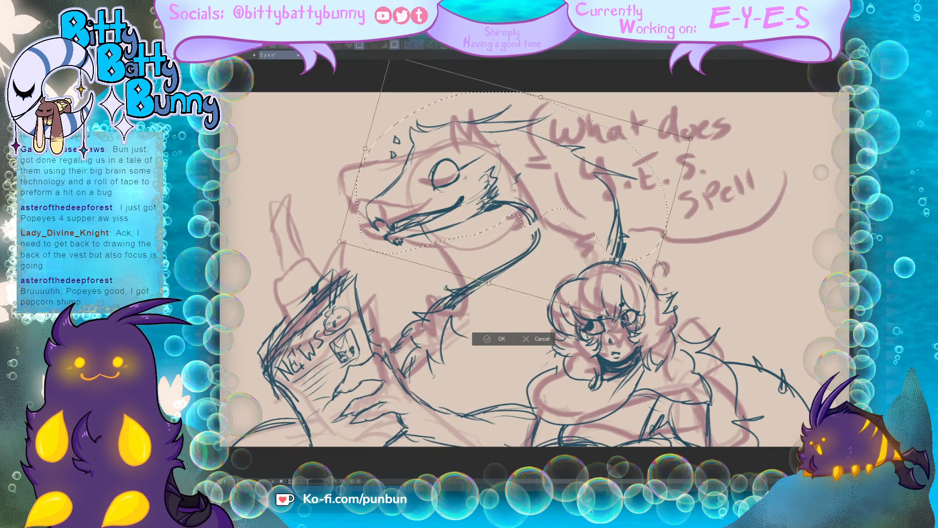
drag(625, 280, 630, 276)
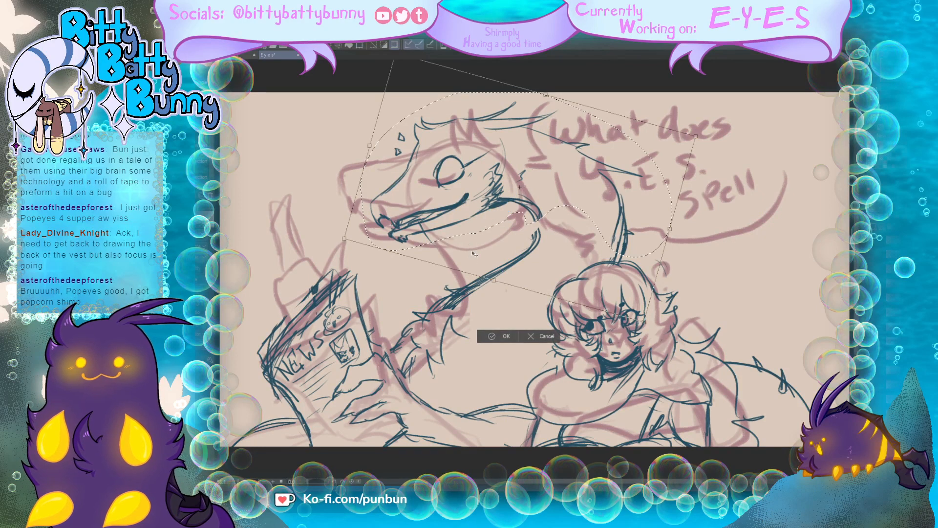
key(Return)
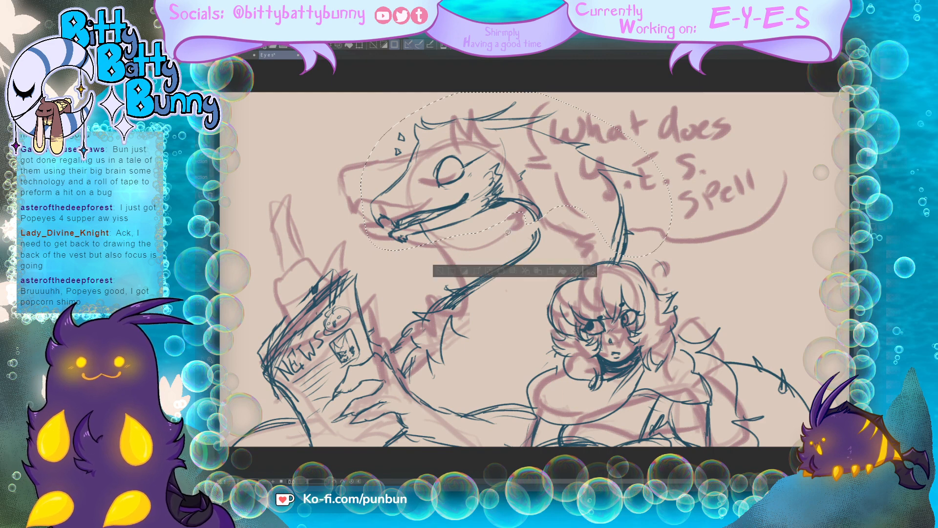
Step: Reselect only the creature's head, leaving most of the long horn outside, and compare the head's pose before and after the rotation
mouse_move(511, 227)
mouse_down()
mouse_move(513, 133)
mouse_move(563, 101)
mouse_move(374, 118)
mouse_move(430, 253)
mouse_up()
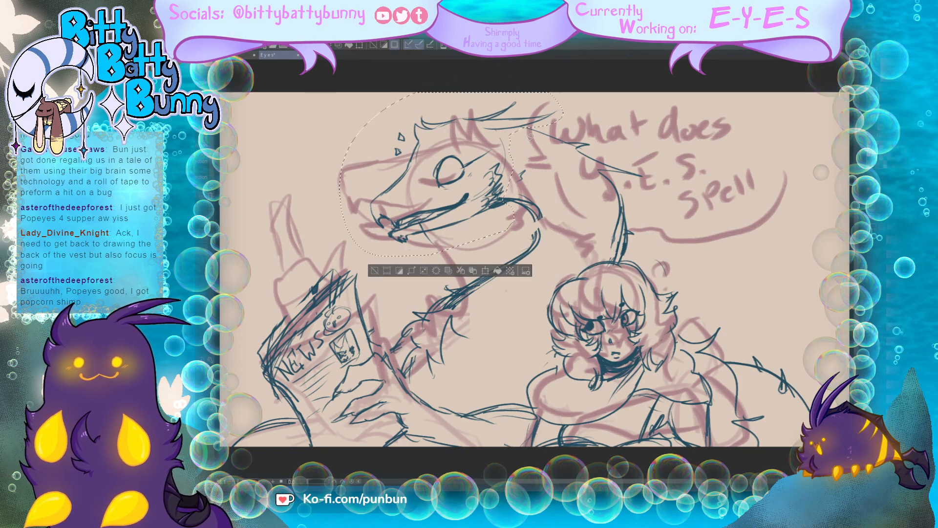
click(456, 271)
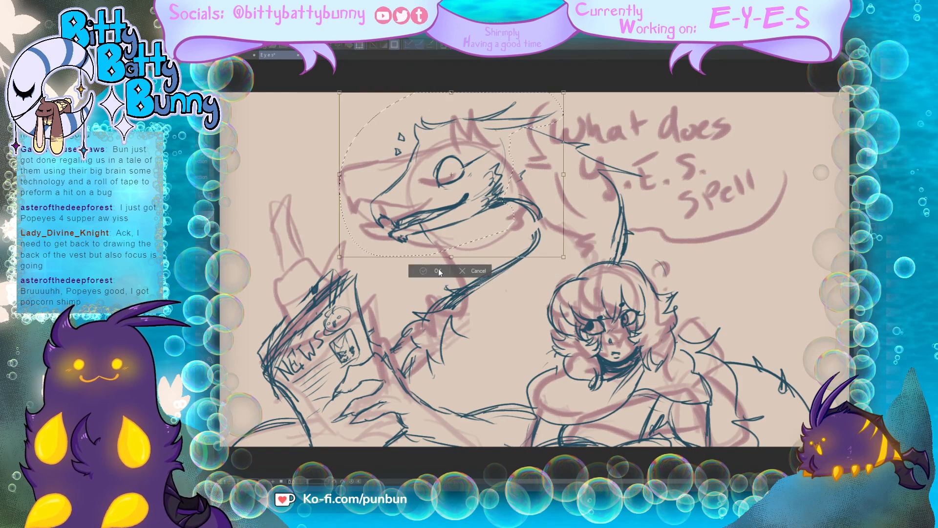
click(460, 272)
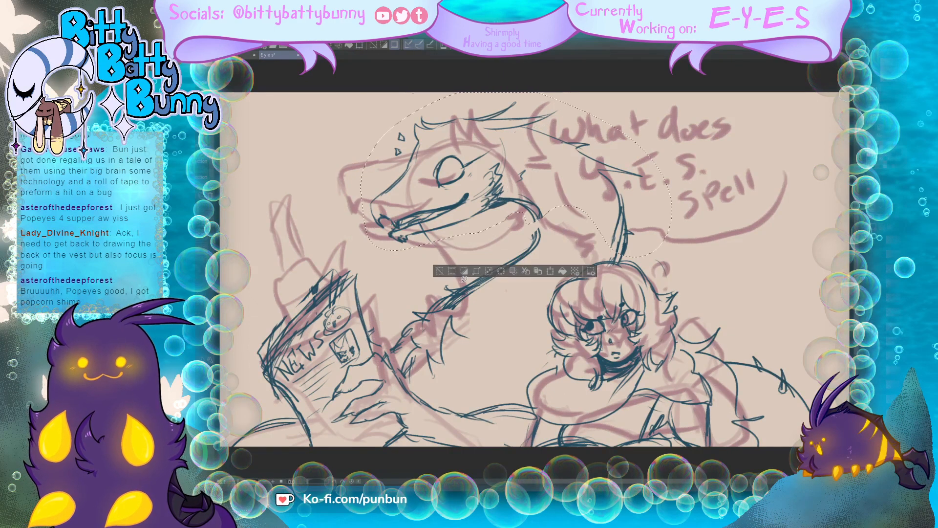
key(ctrl+z)
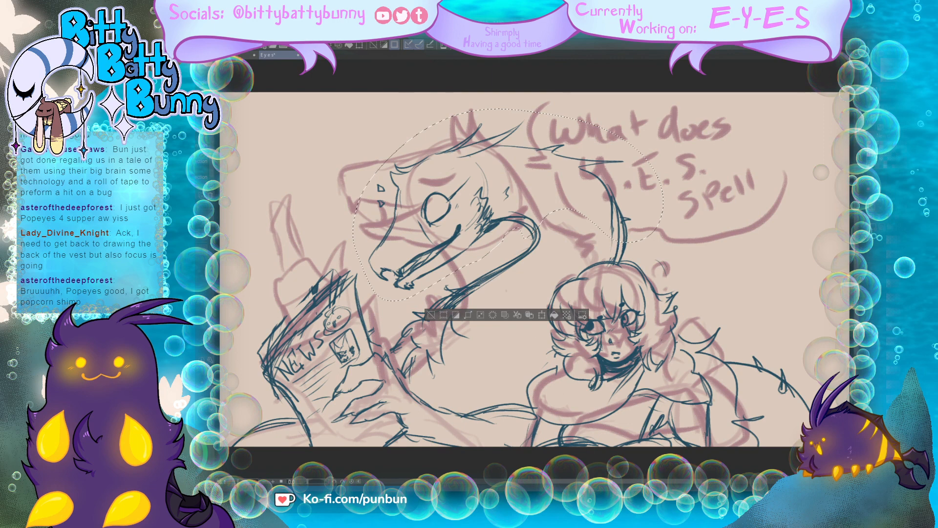
key(ctrl+z)
key(ctrl+y)
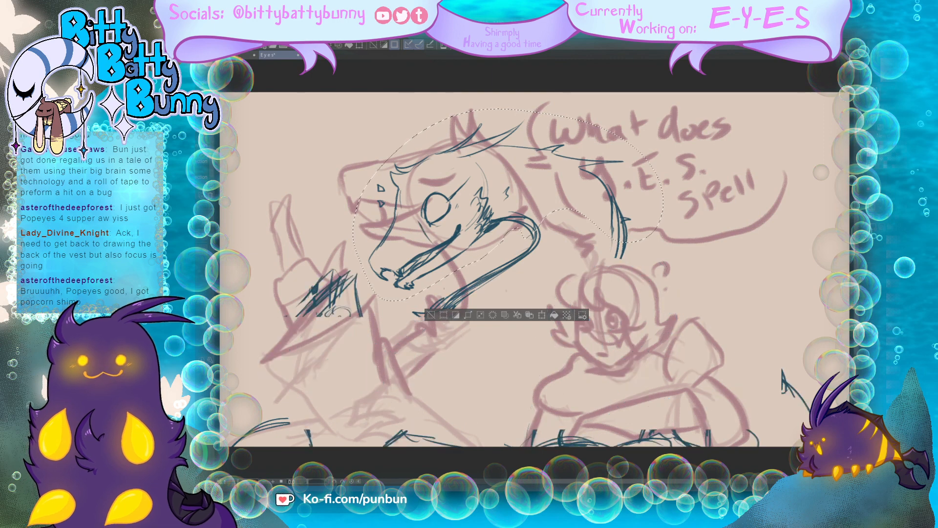
key(ctrl+y)
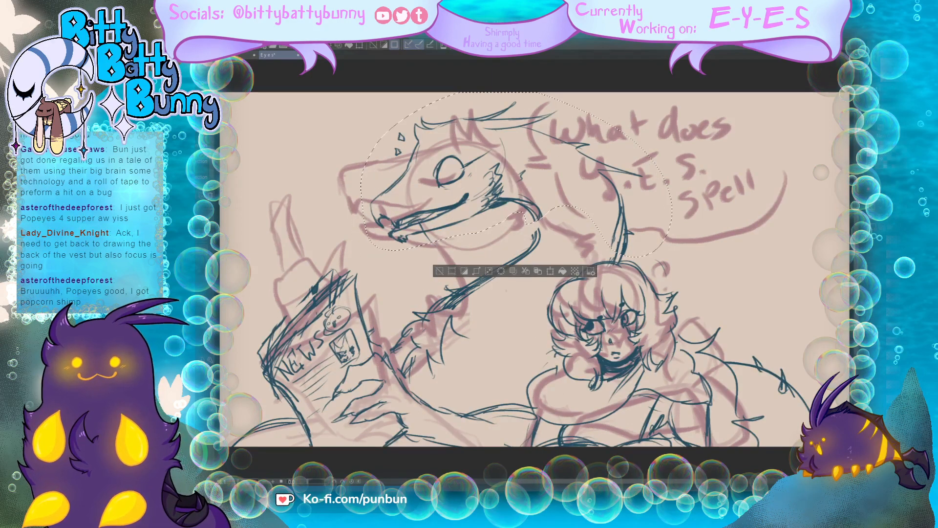
key(ctrl+y)
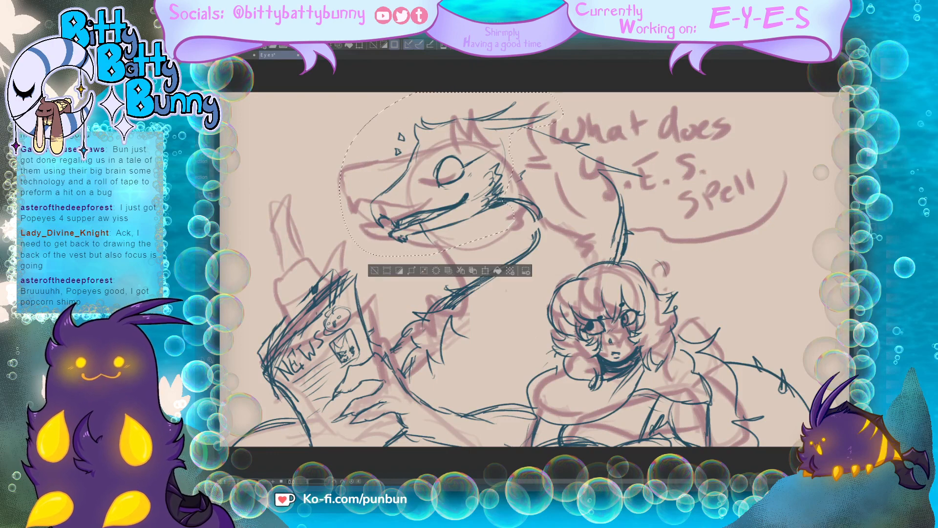
Step: Rotate the selected head further clockwise, shift it up over the neck, and clear the selection
key(ctrl+t)
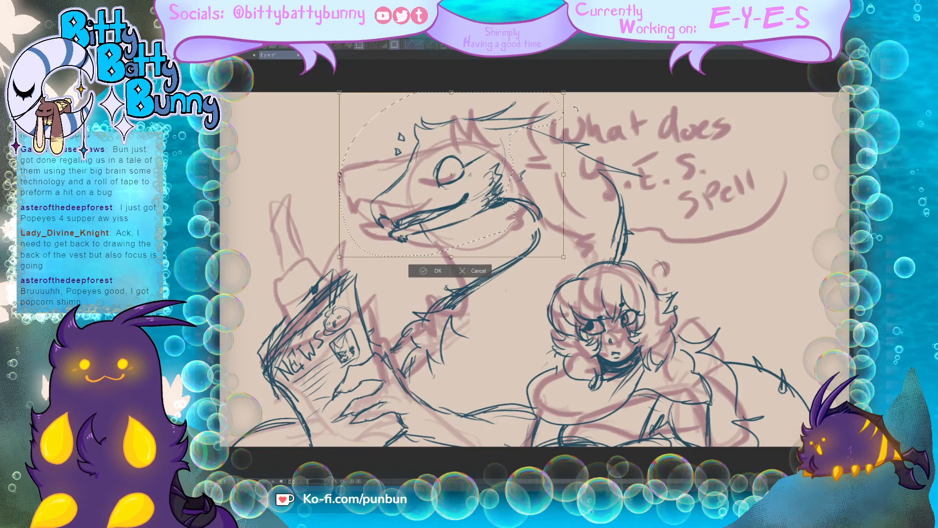
drag(570, 188, 539, 201)
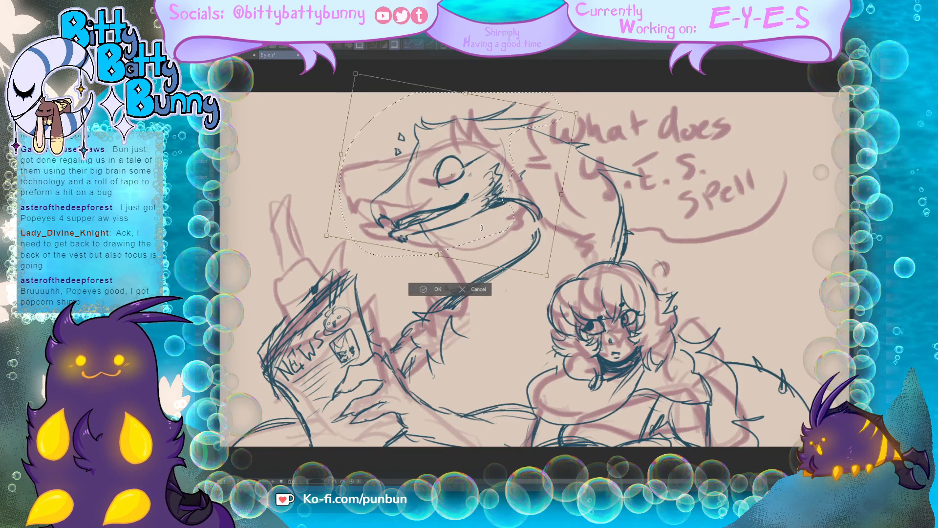
drag(469, 231, 477, 221)
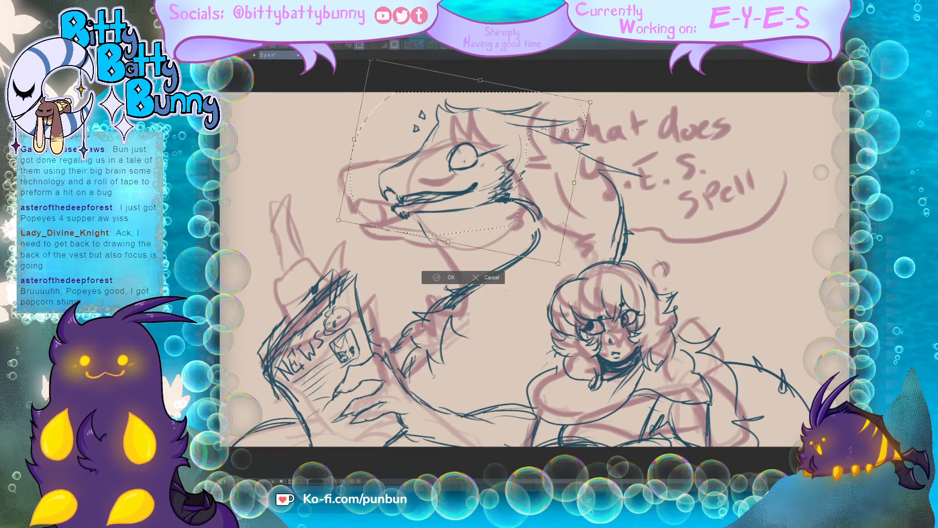
drag(582, 241, 574, 253)
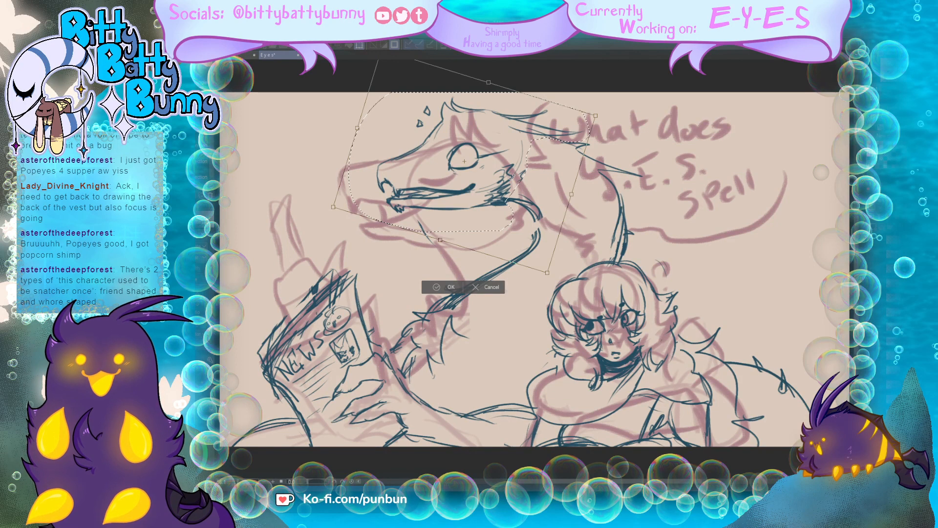
drag(513, 176, 506, 183)
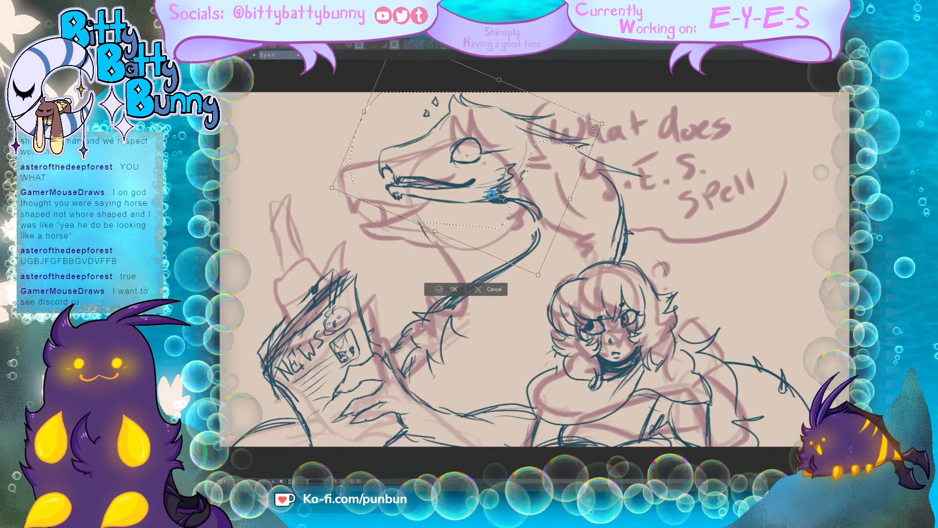
key(Return)
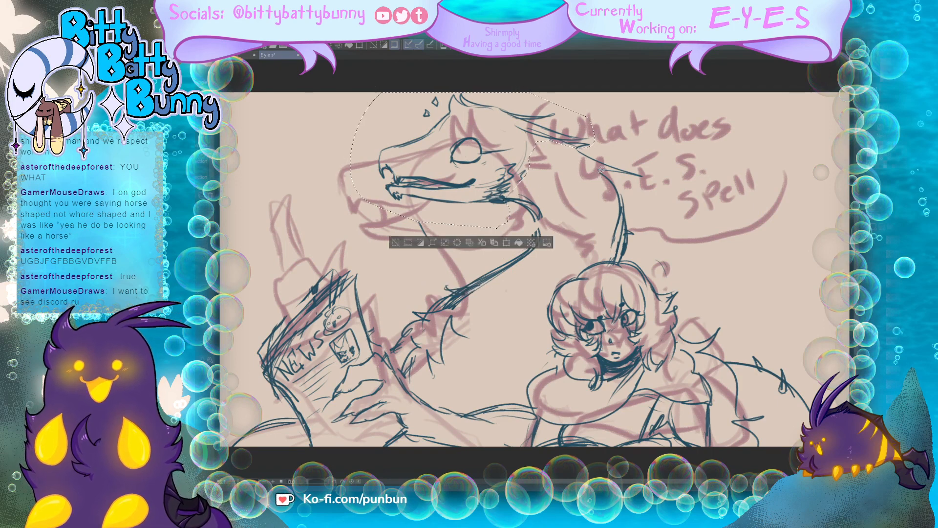
key(ctrl+d)
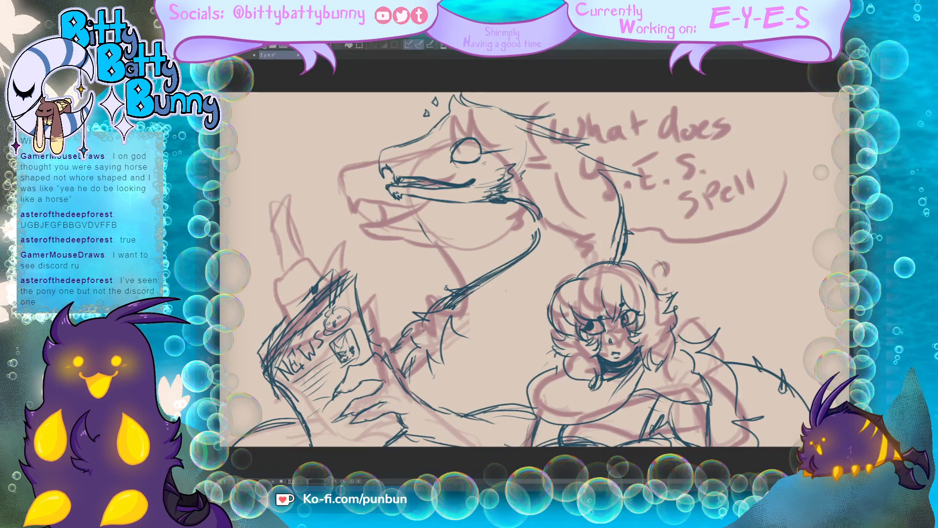
Step: Select the newspaper with the hand holding it, move it down and tilt it slightly counterclockwise
mouse_move(415, 379)
mouse_down()
mouse_move(352, 261)
mouse_move(266, 312)
mouse_move(250, 355)
mouse_move(300, 432)
mouse_move(340, 464)
mouse_move(492, 453)
mouse_move(534, 421)
mouse_move(527, 397)
mouse_move(423, 378)
mouse_up()
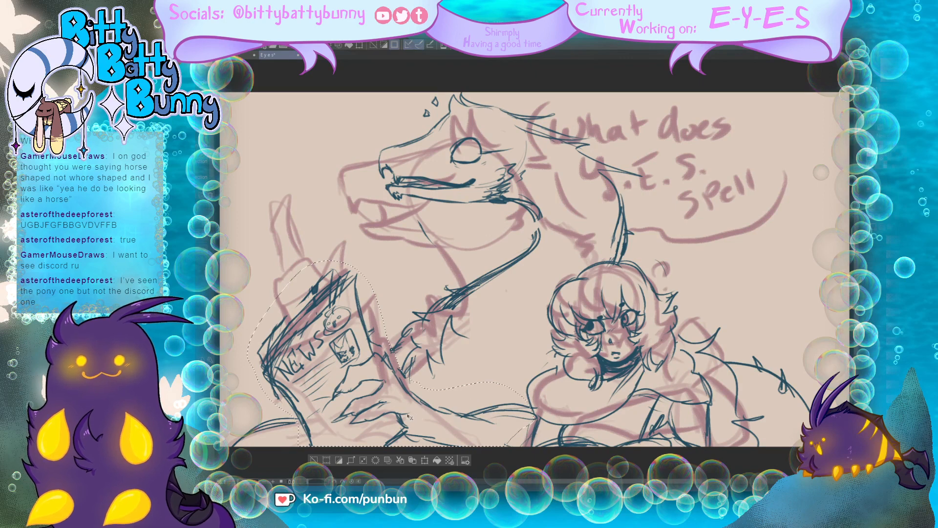
key(ctrl+t)
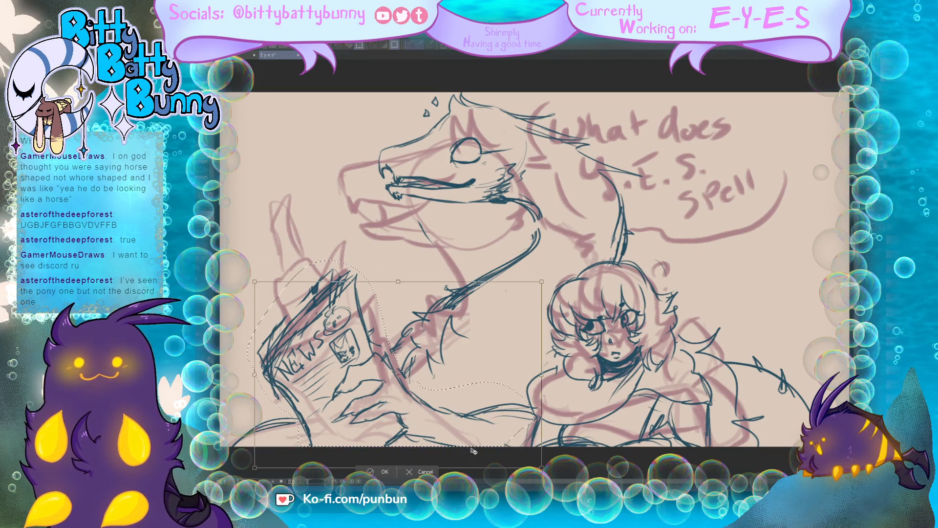
mouse_move(473, 451)
mouse_down()
mouse_move(465, 441)
mouse_move(473, 433)
mouse_up()
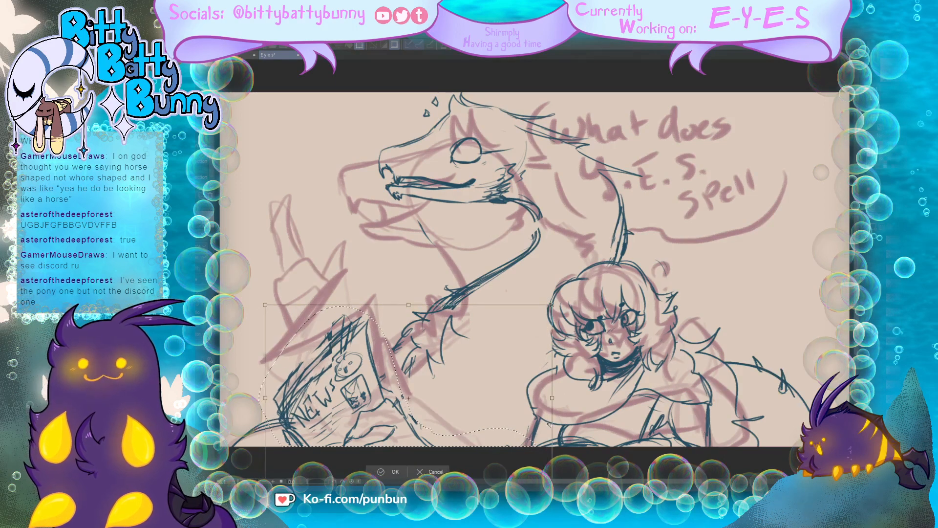
drag(549, 424, 557, 398)
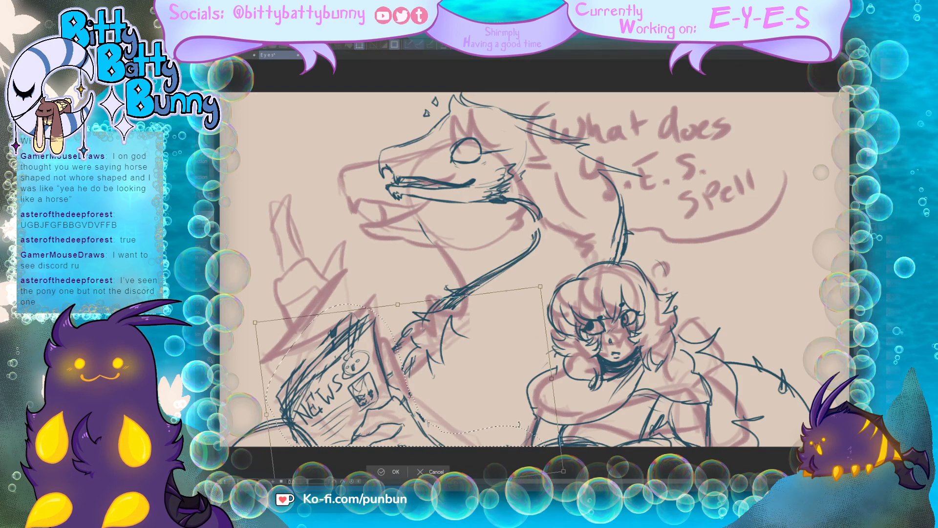
drag(494, 446, 494, 445)
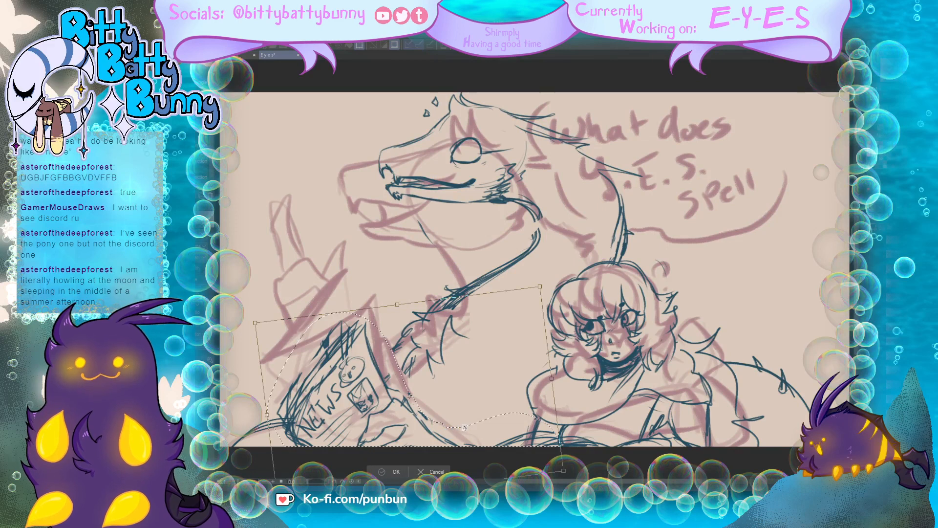
key(Return)
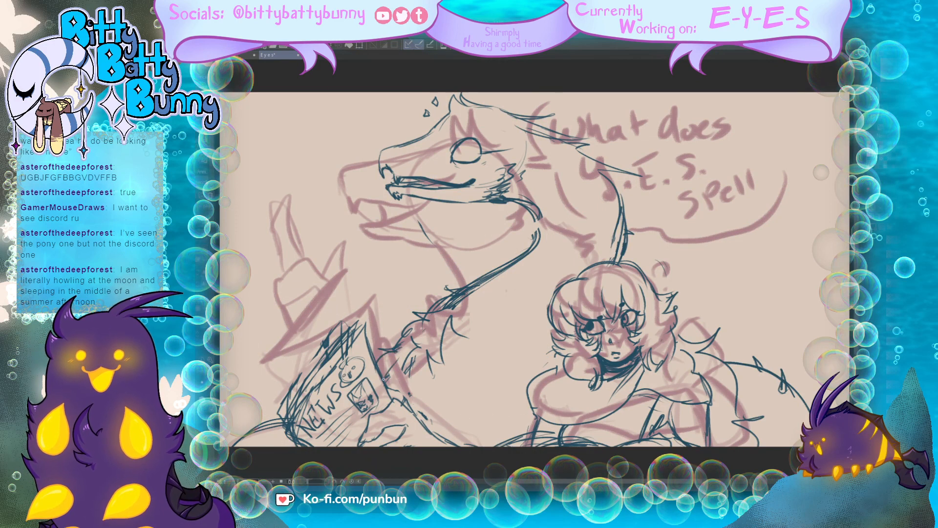
Step: Draw the creature's raised clawed hand over the pink sketch above the newspaper, with pointing finger, thumb, palm and wrist lines
mouse_move(280, 311)
mouse_down()
mouse_move(282, 269)
mouse_move(322, 276)
mouse_move(280, 257)
mouse_move(271, 224)
mouse_move(294, 193)
mouse_move(290, 236)
mouse_move(338, 252)
mouse_up()
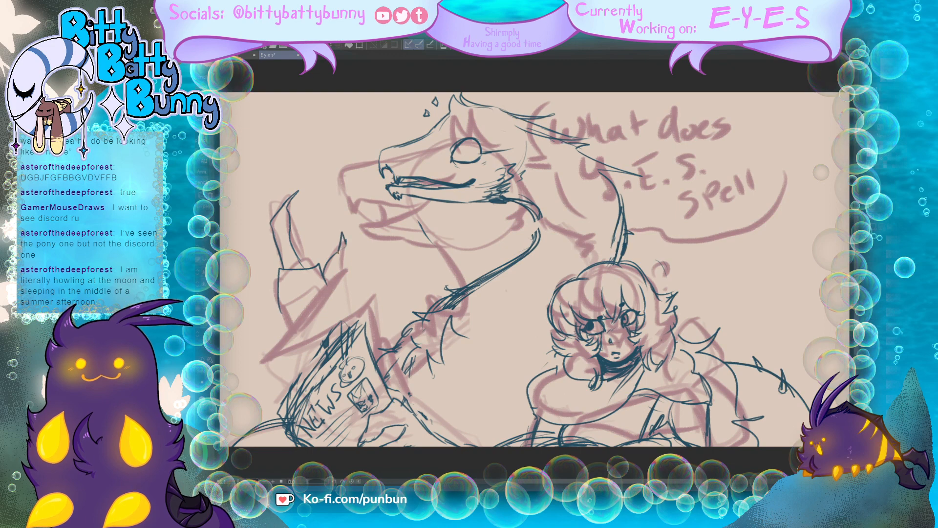
mouse_move(280, 305)
mouse_down()
mouse_move(316, 287)
mouse_move(333, 297)
mouse_up()
drag(297, 314, 330, 299)
drag(334, 296, 344, 322)
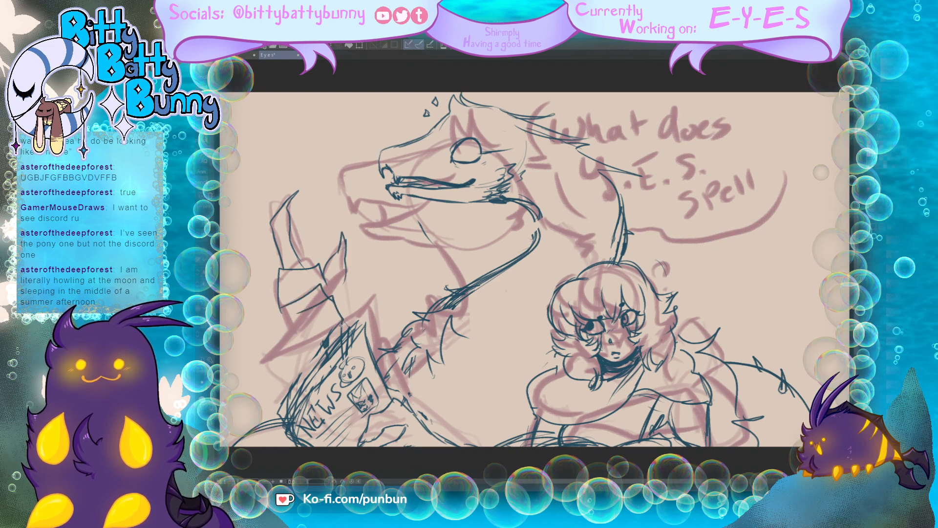
mouse_move(276, 313)
mouse_down()
mouse_move(308, 358)
mouse_move(292, 335)
mouse_move(331, 317)
mouse_up()
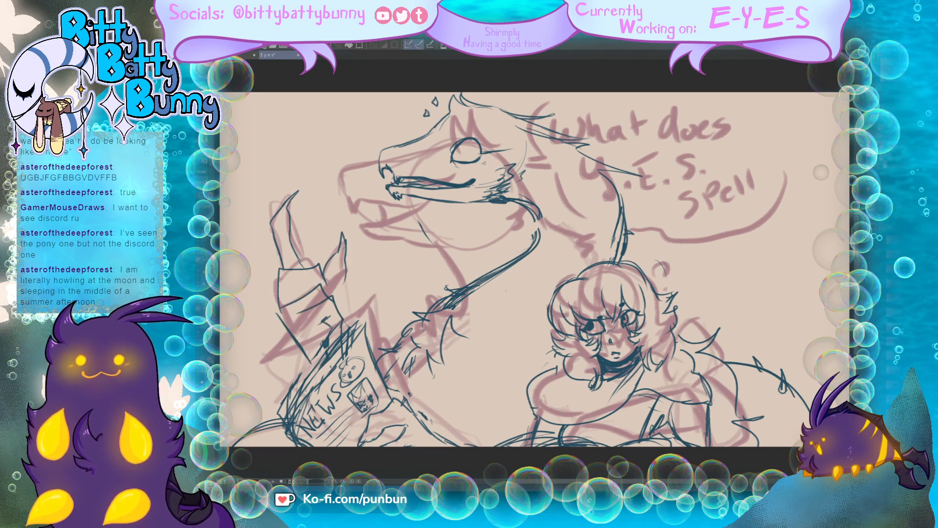
drag(345, 269, 338, 307)
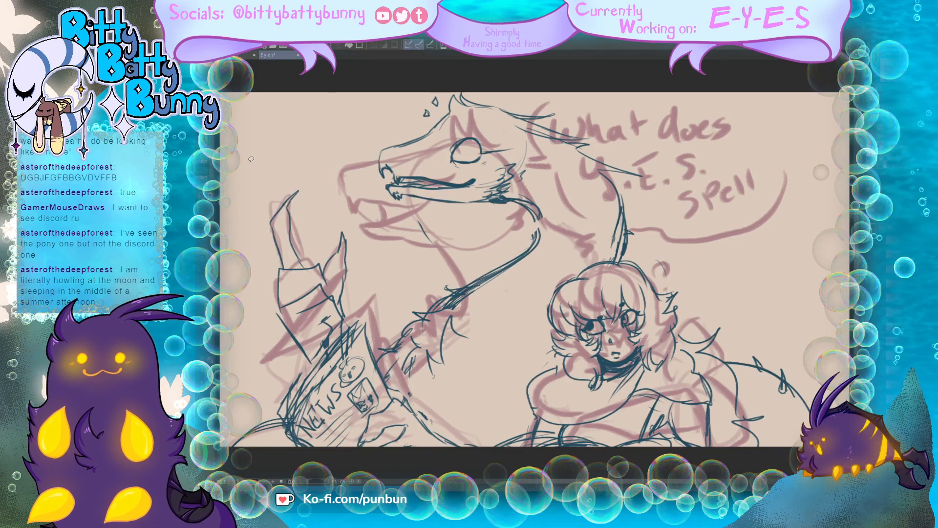
Step: Select the creature's raised clawed hand, shrink it slightly and set it closer to the newspaper, clear the selection, and touch up the wrist lines
mouse_move(358, 288)
mouse_down()
mouse_move(319, 355)
mouse_move(280, 342)
mouse_move(267, 183)
mouse_move(340, 193)
mouse_move(372, 283)
mouse_up()
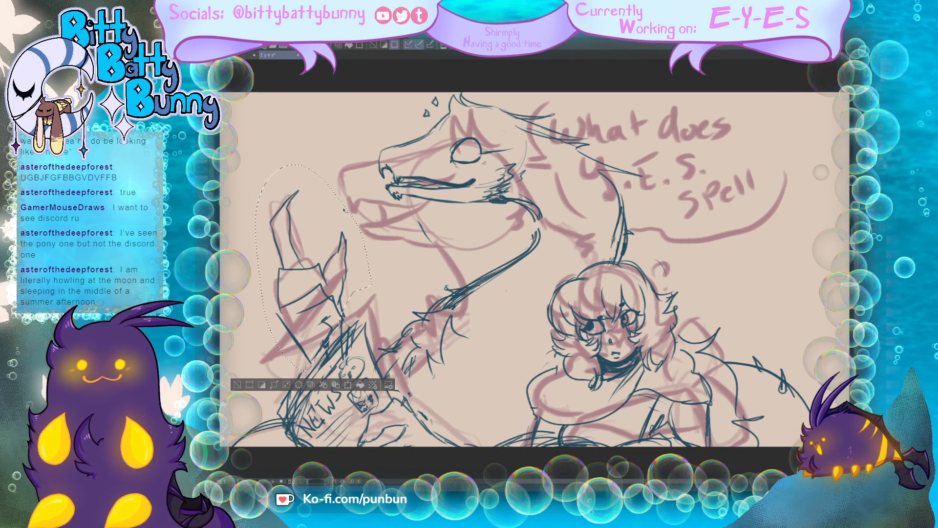
key(ctrl+t)
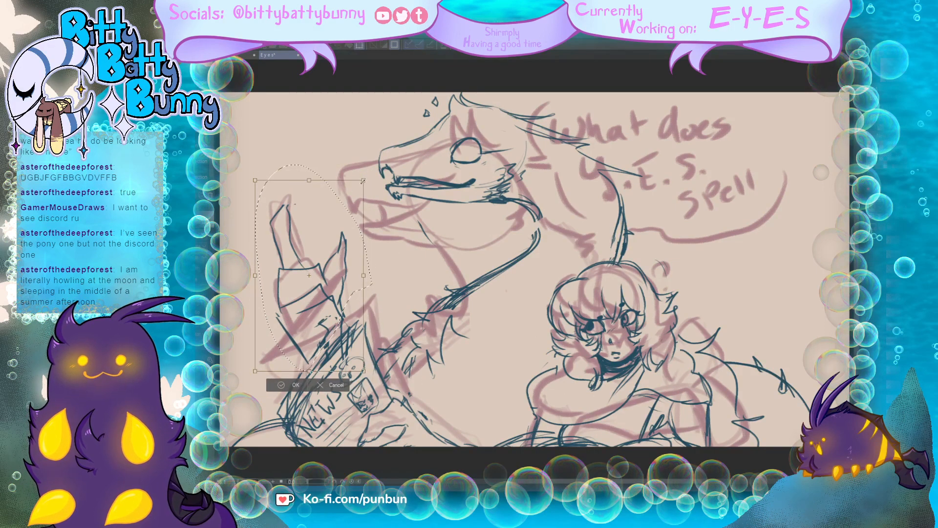
drag(363, 181, 361, 184)
drag(333, 332, 337, 326)
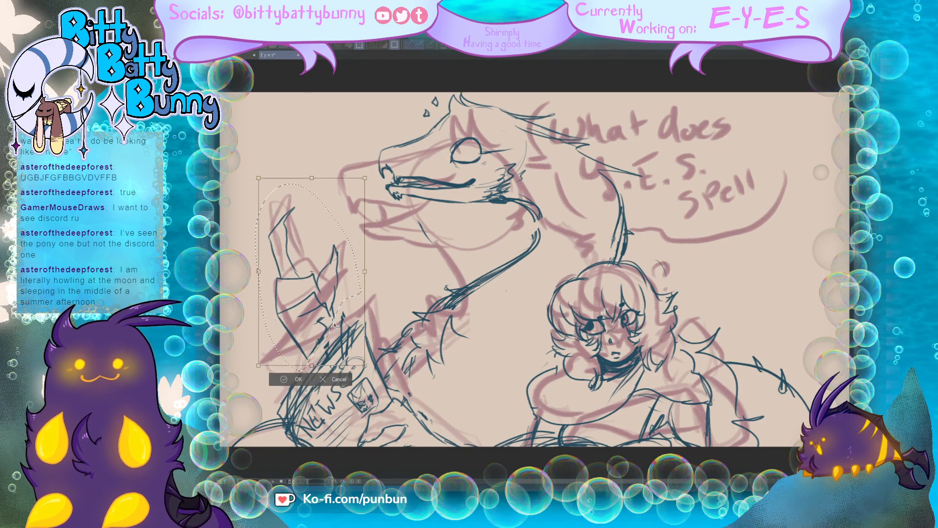
drag(365, 178, 360, 187)
drag(344, 300, 338, 319)
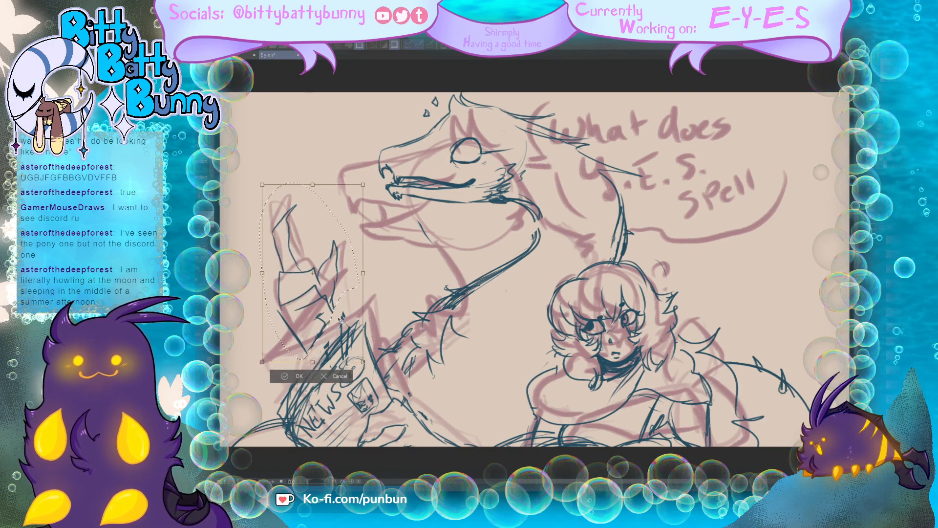
click(297, 376)
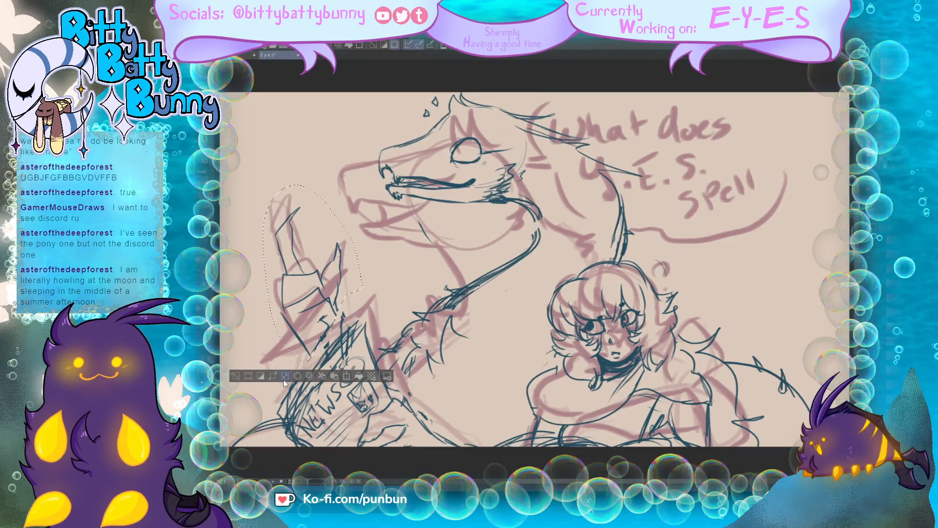
key(ctrl+d)
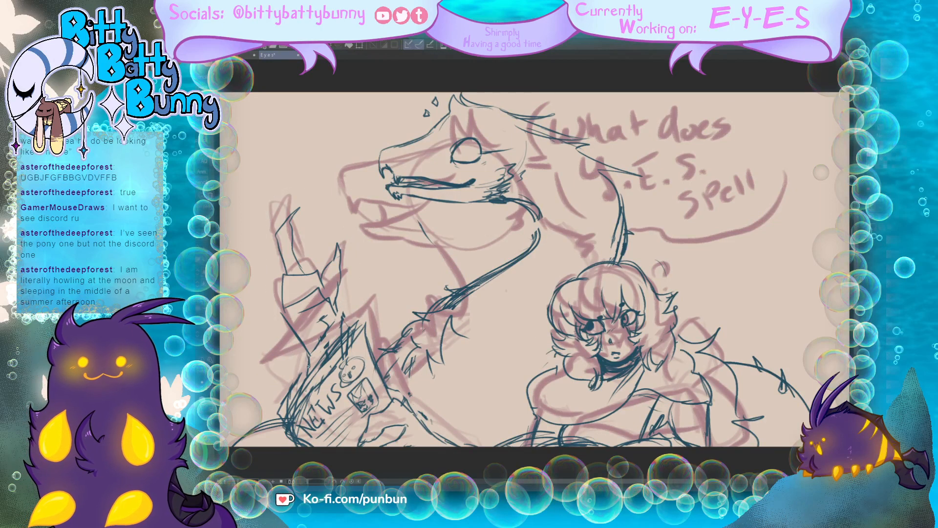
drag(330, 317, 335, 337)
drag(338, 333, 333, 344)
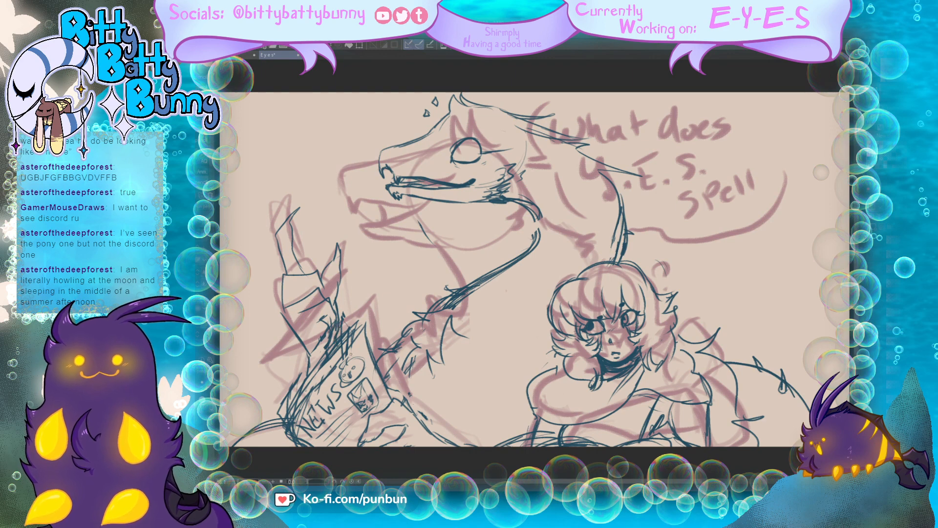
Step: Add neck lines below the creature's jaw, and erase its round eye and the small marks above the snout
mouse_move(441, 211)
mouse_down()
mouse_move(452, 259)
mouse_move(433, 262)
mouse_up()
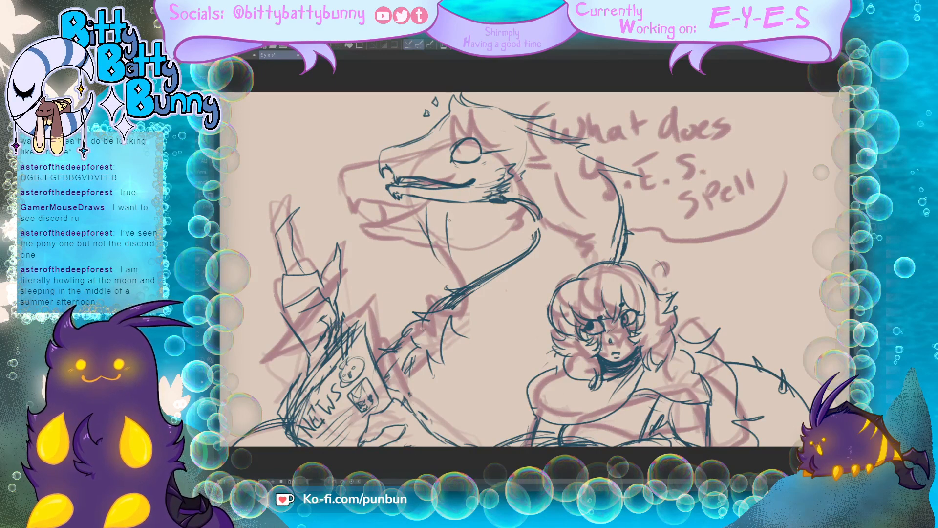
drag(536, 219, 525, 252)
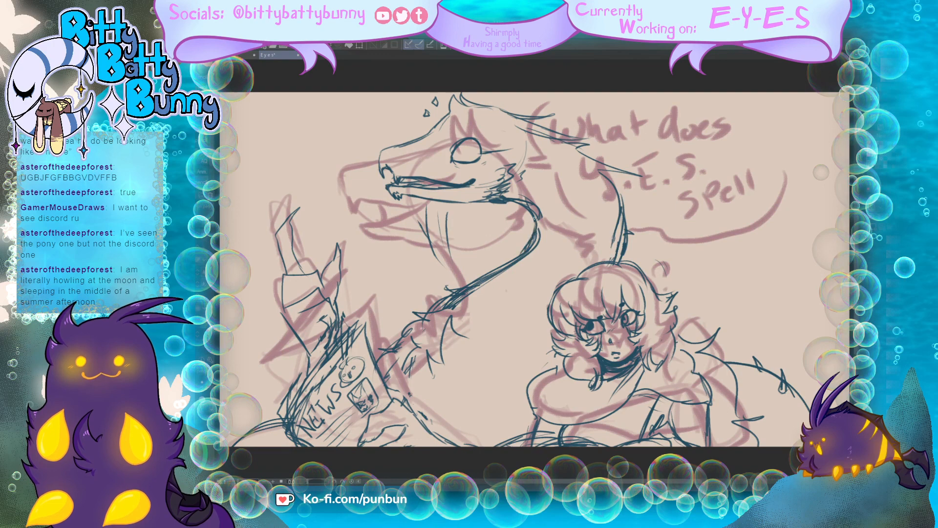
mouse_move(488, 149)
mouse_down()
mouse_move(460, 159)
mouse_move(508, 146)
mouse_move(468, 137)
mouse_up()
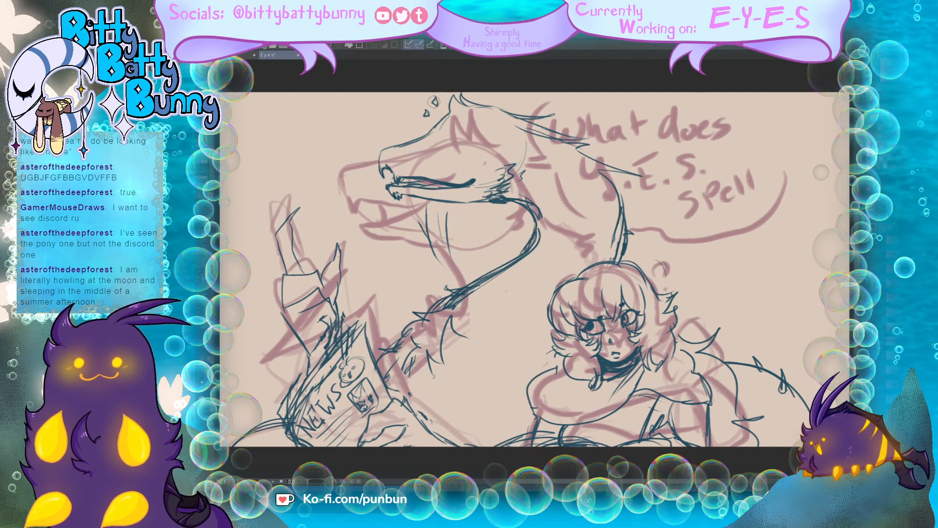
mouse_move(434, 102)
mouse_down()
mouse_move(428, 113)
mouse_move(427, 97)
mouse_up()
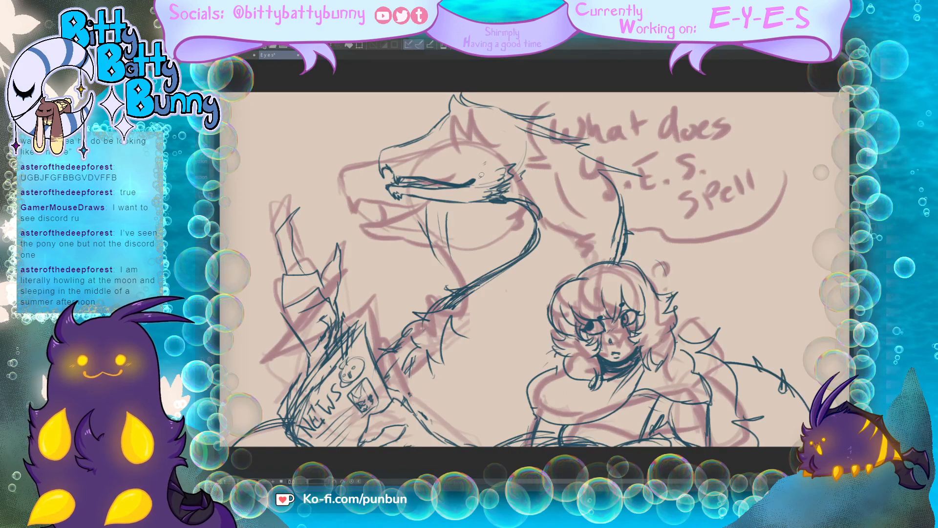
Step: Select the creature's lower jaw, rotate it counterclockwise so the mouth opens, and clear the selection
mouse_move(481, 174)
mouse_down()
mouse_move(379, 188)
mouse_move(402, 213)
mouse_move(463, 210)
mouse_move(500, 199)
mouse_move(534, 164)
mouse_move(498, 149)
mouse_up()
key(m)
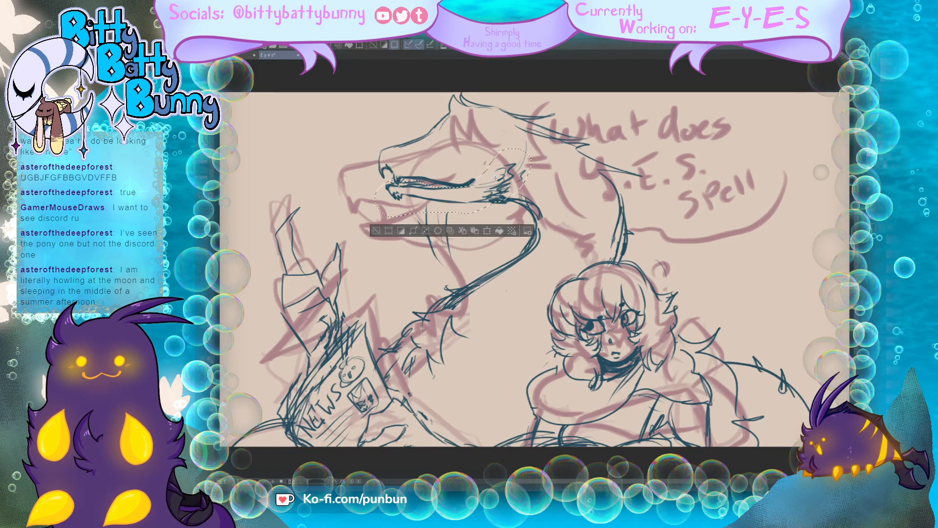
click(451, 230)
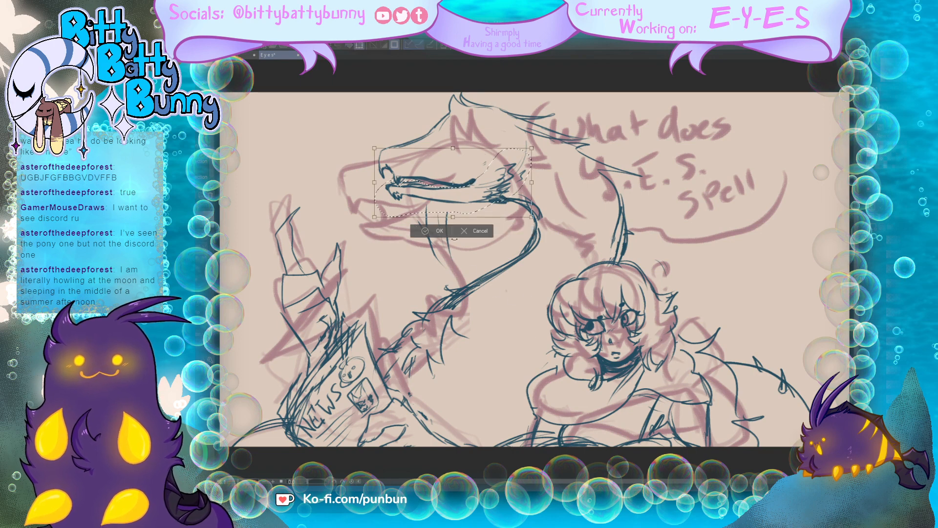
drag(542, 219, 528, 206)
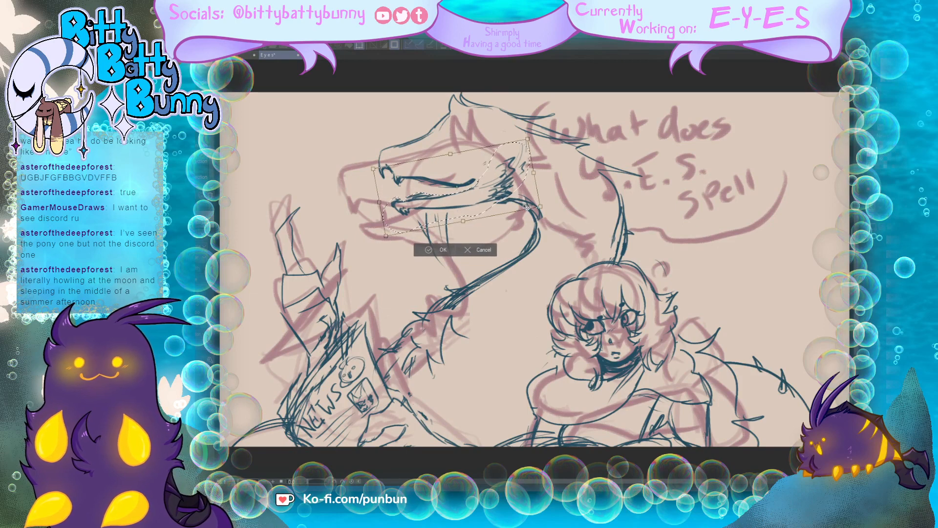
drag(448, 240, 452, 239)
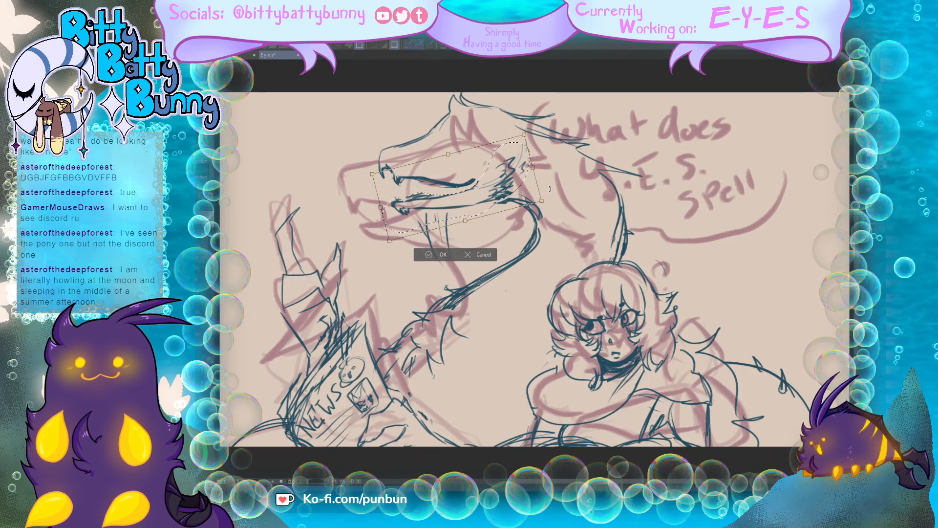
click(450, 255)
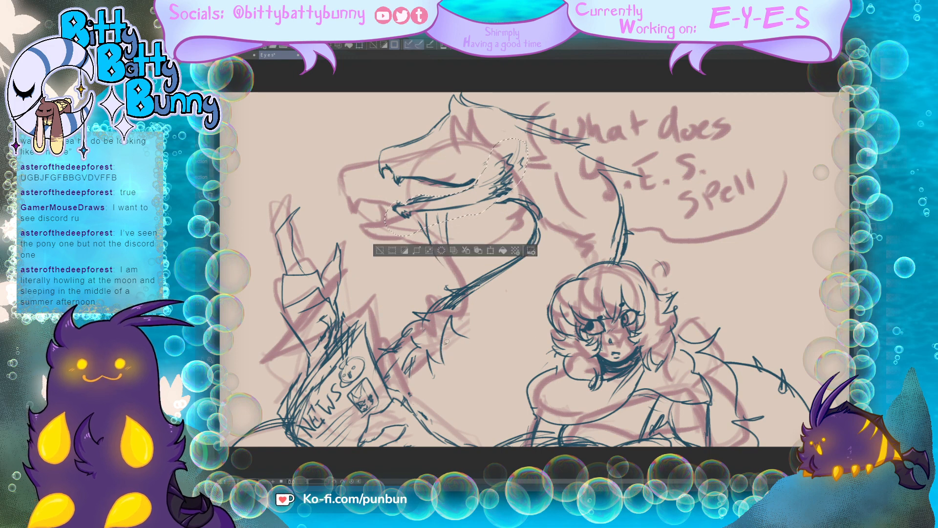
key(ctrl+d)
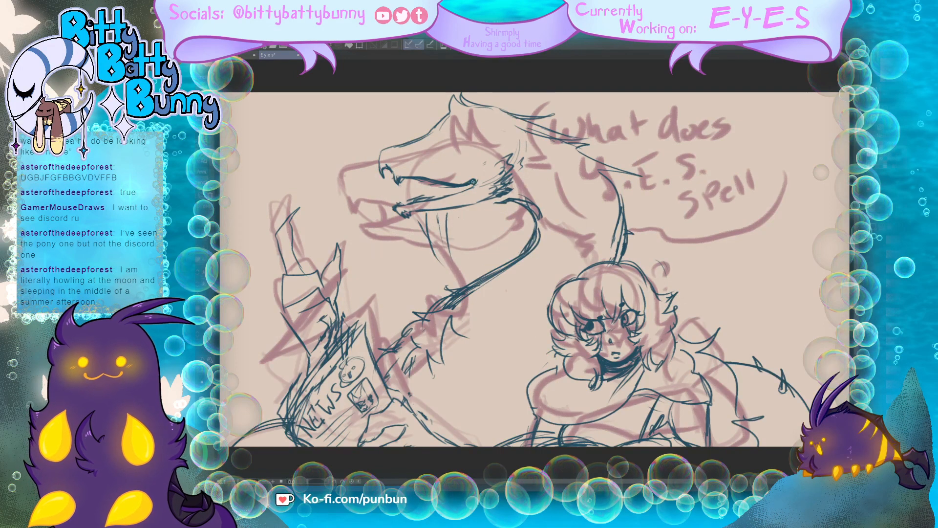
Step: Darken the corner of the creature's mouth and draw a closed eye with a long lid line and short brow strokes above it
mouse_move(474, 182)
mouse_down()
mouse_move(405, 201)
mouse_move(434, 185)
mouse_move(470, 186)
mouse_move(484, 142)
mouse_up()
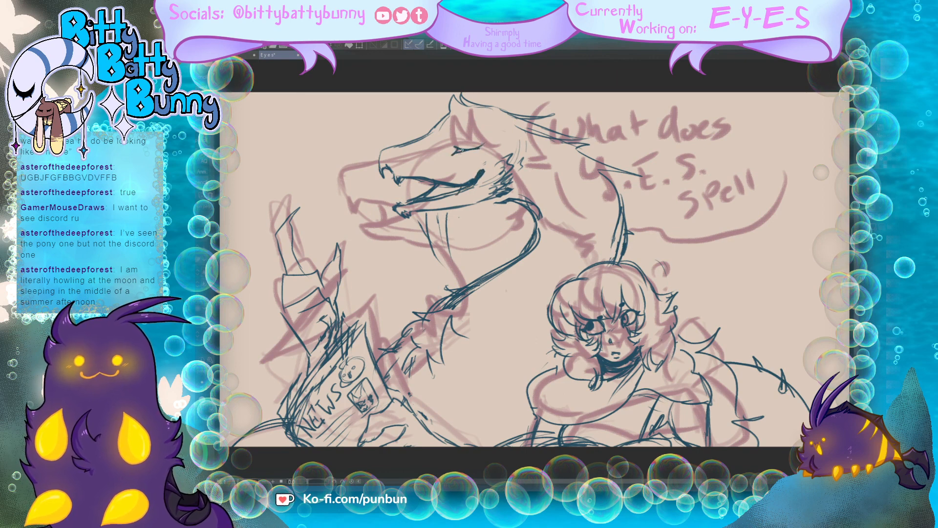
drag(488, 145, 521, 134)
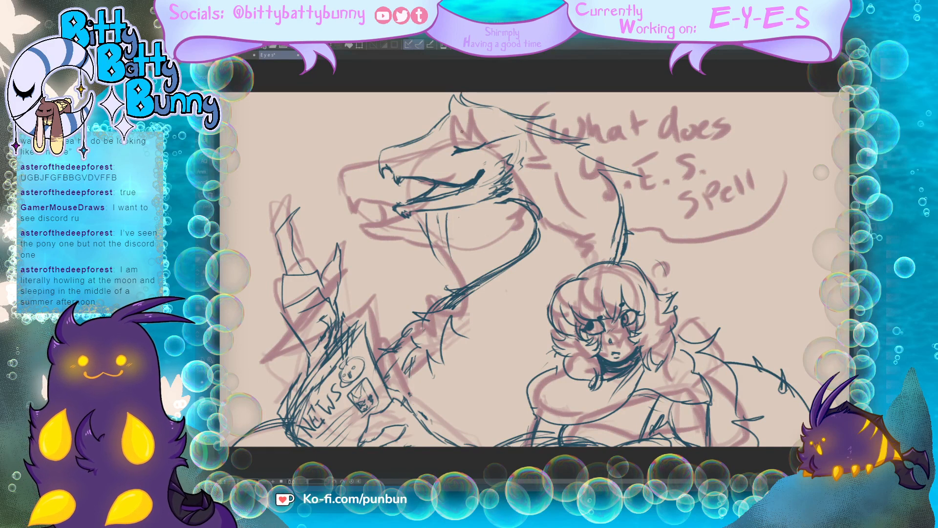
drag(458, 125, 456, 146)
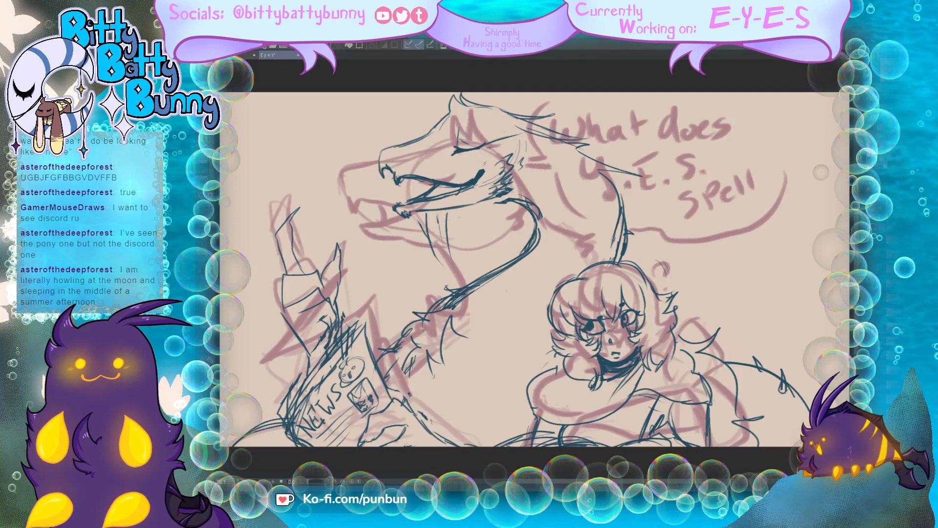
Step: Select the second character's head, cut it and paste it back in place, and clear the selection
mouse_move(683, 325)
mouse_down()
mouse_move(667, 366)
mouse_move(646, 373)
mouse_move(639, 360)
mouse_move(589, 395)
mouse_move(551, 356)
mouse_move(544, 278)
mouse_move(592, 255)
mouse_move(646, 257)
mouse_move(685, 274)
mouse_move(684, 329)
mouse_up()
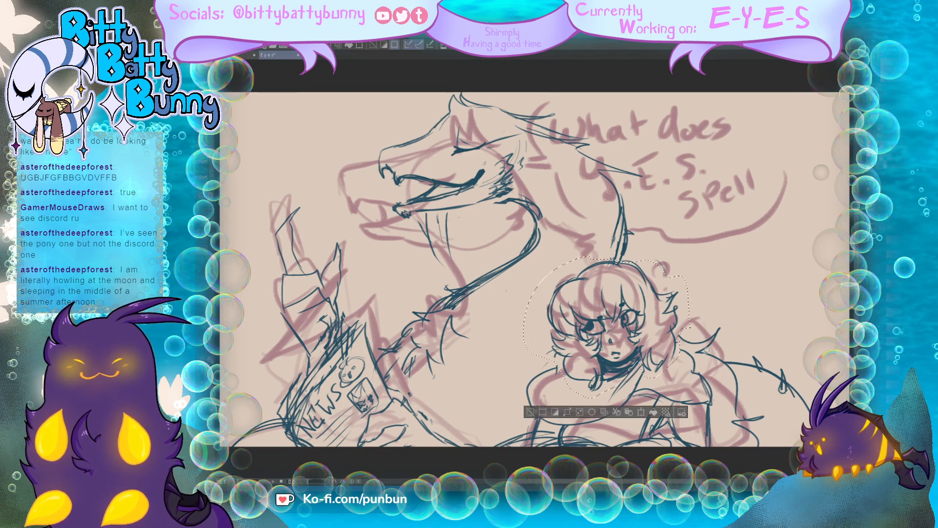
key(ctrl+x)
key(ctrl+v)
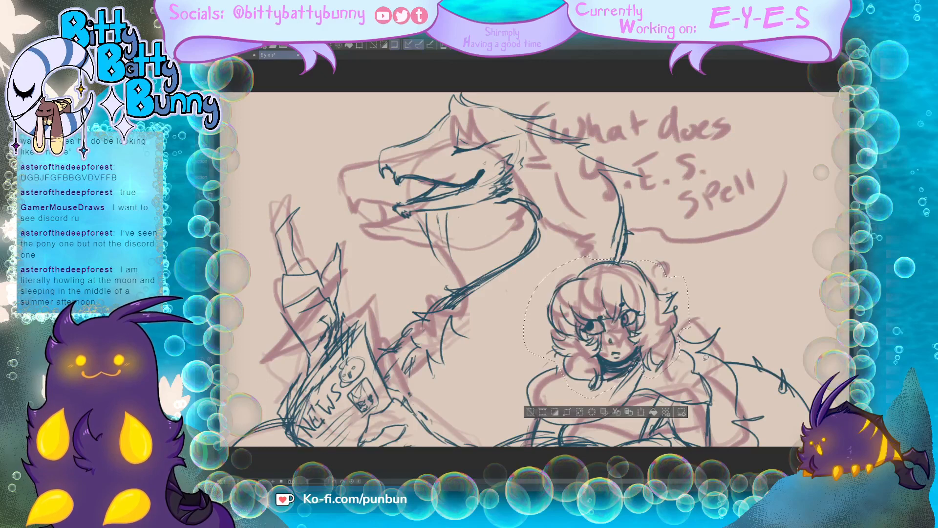
key(ctrl+d)
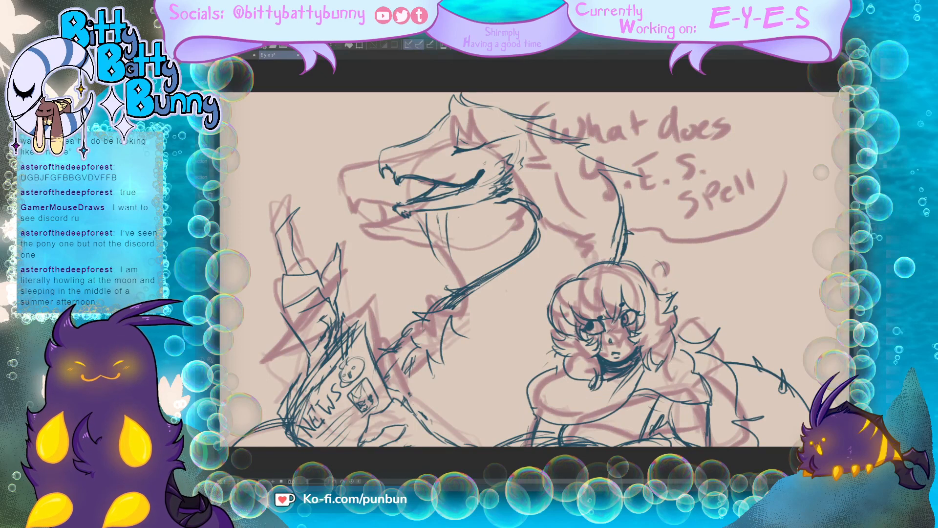
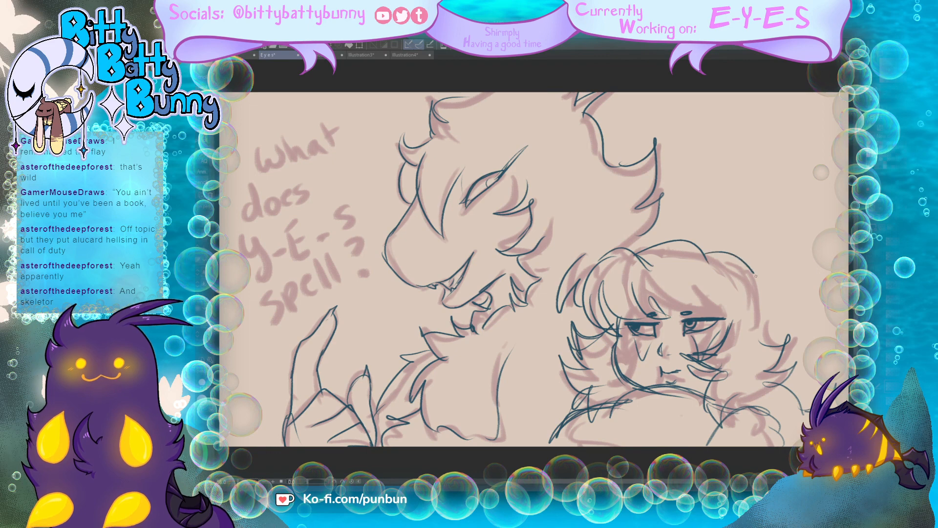
Step: Refine the second character's face with short crease lines between the eyes, marks on the cheek, and extra collar strokes
mouse_move(659, 293)
mouse_down()
mouse_move(691, 312)
mouse_move(743, 324)
mouse_up()
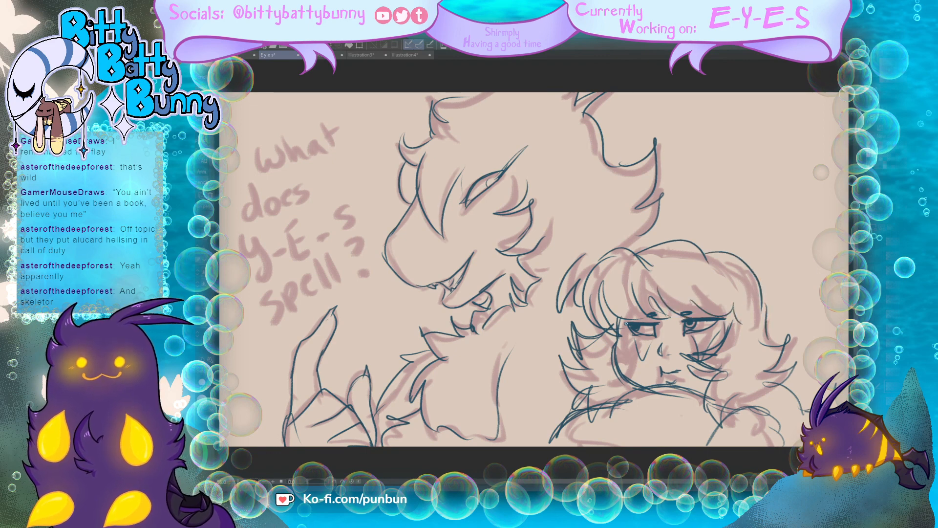
drag(682, 324, 663, 332)
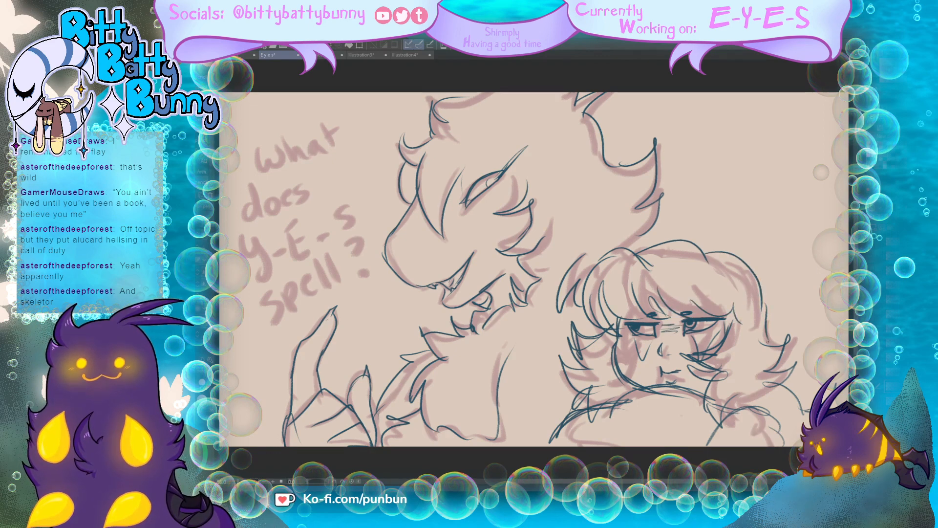
drag(724, 372, 698, 393)
mouse_move(637, 336)
mouse_down()
mouse_move(644, 362)
mouse_move(623, 327)
mouse_move(607, 362)
mouse_move(641, 390)
mouse_up()
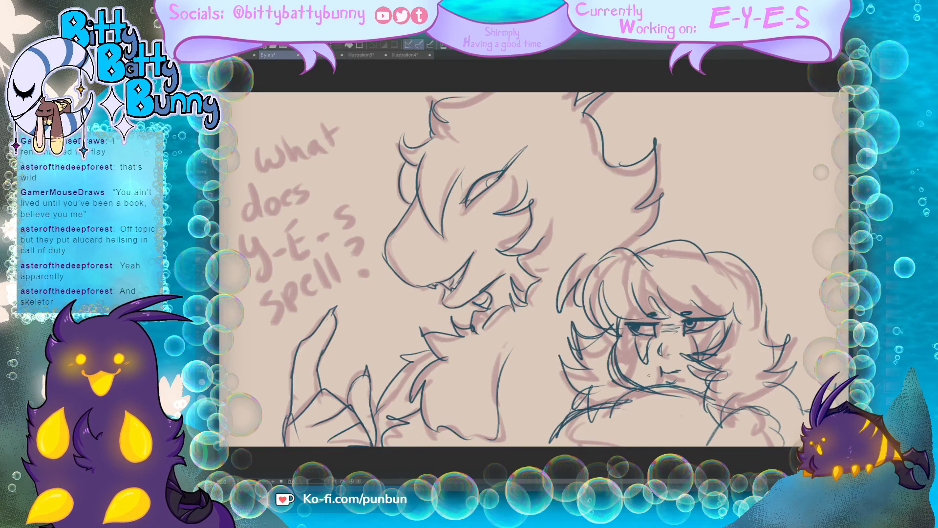
Step: Letter the words "What does" in dark thin lines over the upper part of the pink rough lettering
mouse_move(254, 150)
mouse_down()
mouse_move(281, 149)
mouse_move(282, 165)
mouse_move(326, 149)
mouse_up()
drag(317, 144, 331, 138)
mouse_move(248, 205)
mouse_down()
mouse_move(243, 187)
mouse_move(252, 217)
mouse_up()
drag(261, 201, 262, 201)
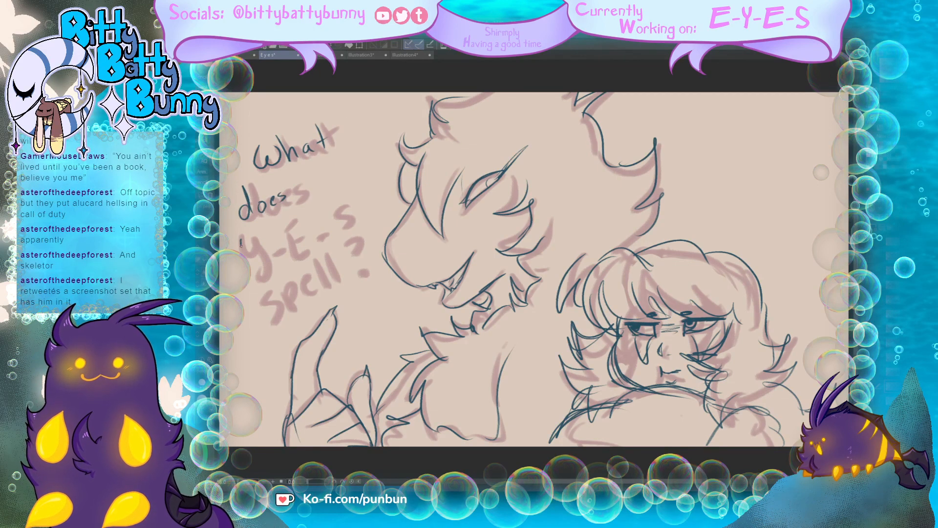
Step: Letter "Y-E-S spell?" in dark thin lines over the remaining rough lettering beside the creature
drag(241, 244, 254, 276)
mouse_move(297, 225)
mouse_down()
mouse_move(284, 236)
mouse_move(296, 256)
mouse_up()
mouse_move(287, 245)
mouse_down()
mouse_move(321, 221)
mouse_move(322, 233)
mouse_up()
mouse_move(274, 289)
mouse_down()
mouse_move(264, 320)
mouse_move(291, 311)
mouse_move(286, 299)
mouse_up()
drag(300, 286, 311, 286)
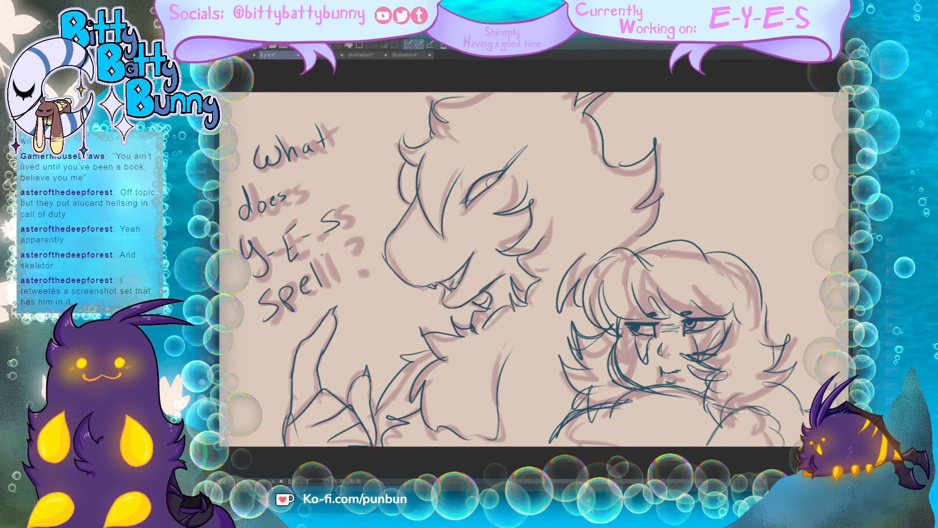
mouse_move(333, 255)
mouse_down()
mouse_move(324, 282)
mouse_move(346, 265)
mouse_move(354, 244)
mouse_move(339, 249)
mouse_move(354, 238)
mouse_up()
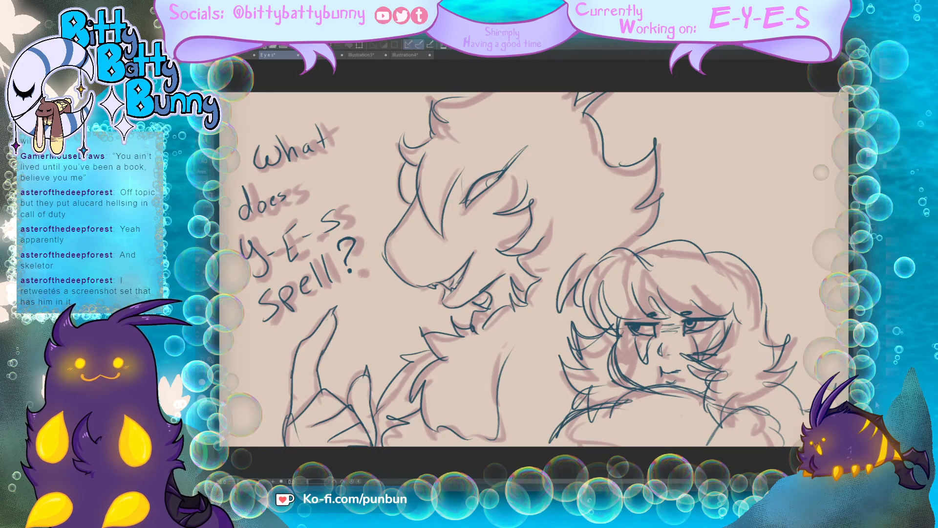
Step: Hide the current pink rough, show the next rough with the "Yes?" lettering, and fade it for tracing
key(Delete)
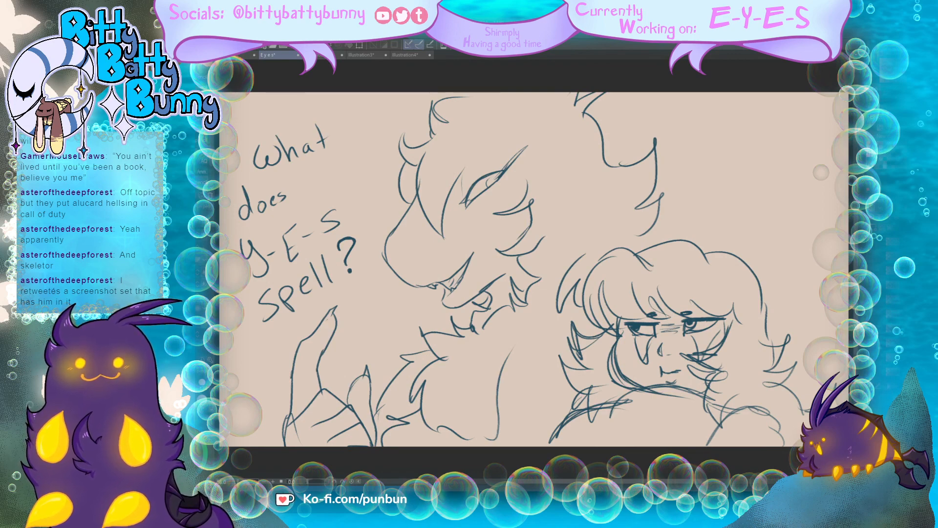
key(ctrl+z)
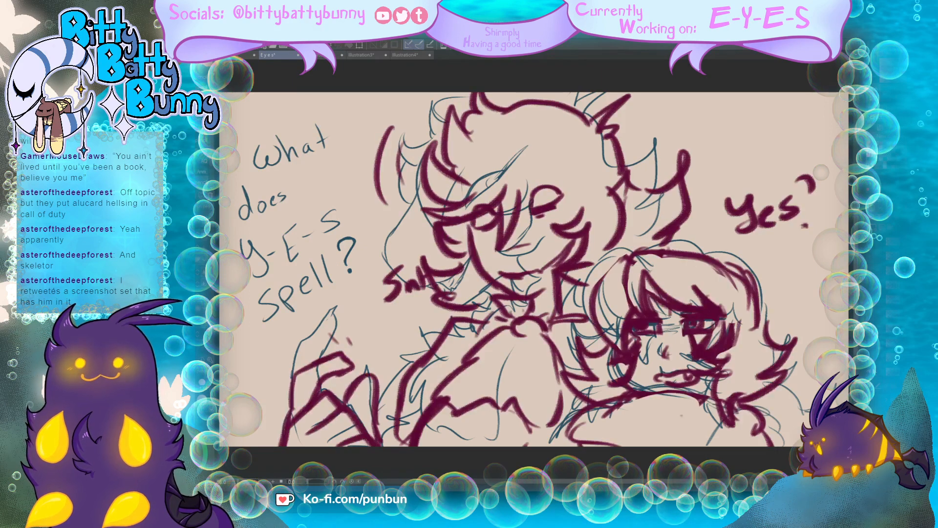
key(Delete)
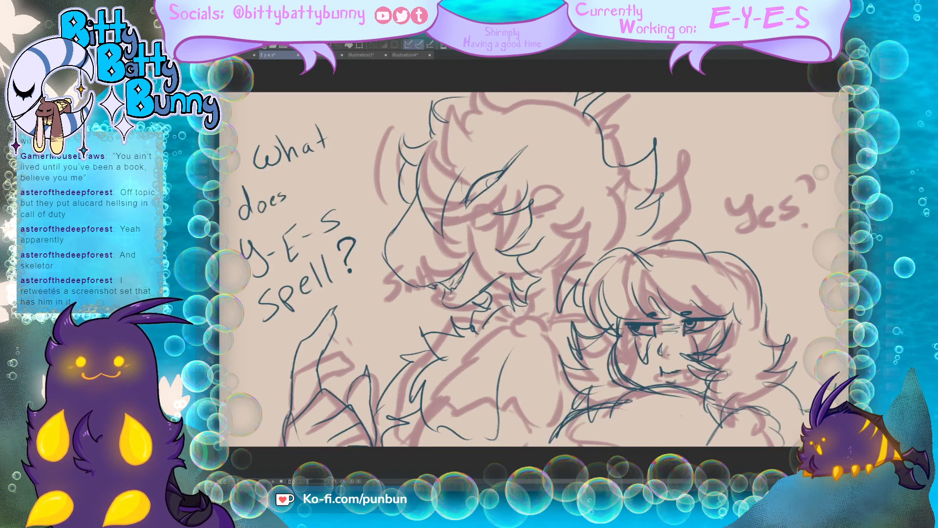
Step: Select the creature, raised hand and lettering around the second character, clear those lines from the frame, and deselect
mouse_move(545, 410)
mouse_down()
mouse_move(516, 450)
mouse_move(297, 465)
mouse_move(245, 386)
mouse_move(229, 187)
mouse_move(332, 97)
mouse_move(529, 63)
mouse_move(702, 104)
mouse_move(712, 195)
mouse_move(672, 230)
mouse_move(603, 242)
mouse_move(586, 287)
mouse_move(590, 319)
mouse_move(565, 319)
mouse_move(537, 371)
mouse_move(554, 413)
mouse_move(545, 430)
mouse_up()
click(459, 460)
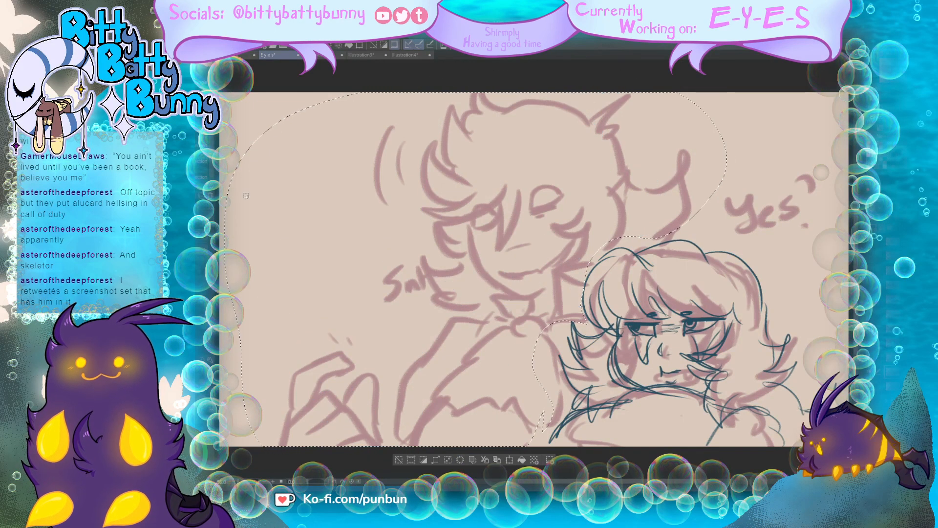
click(373, 46)
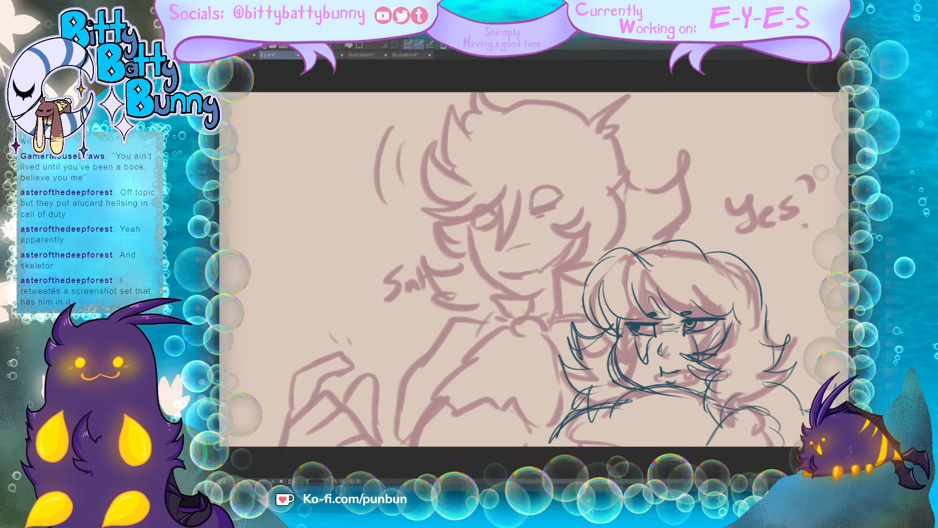
Step: Redraw the second character's mouth as a bared-teeth grimace and letter "Yes?" below the rough version of the word
mouse_move(651, 375)
mouse_down()
mouse_move(674, 373)
mouse_move(662, 371)
mouse_up()
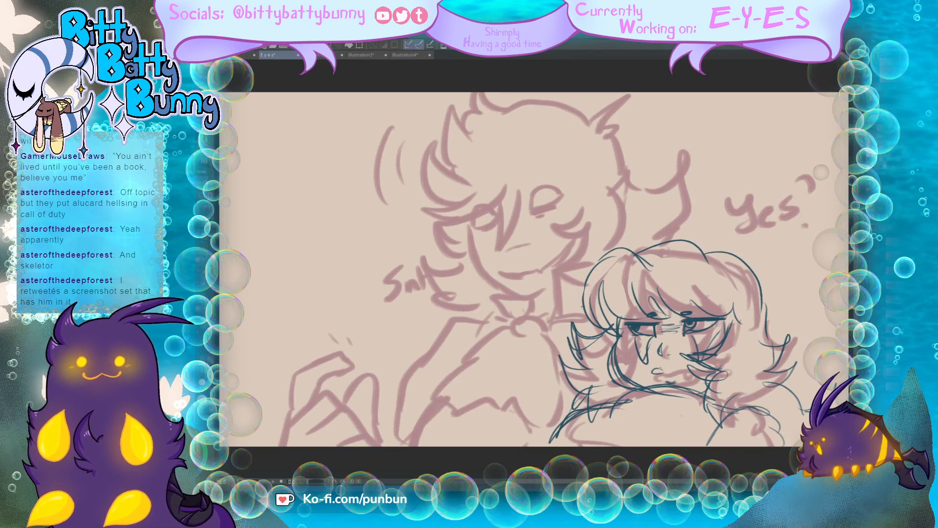
drag(658, 368, 692, 374)
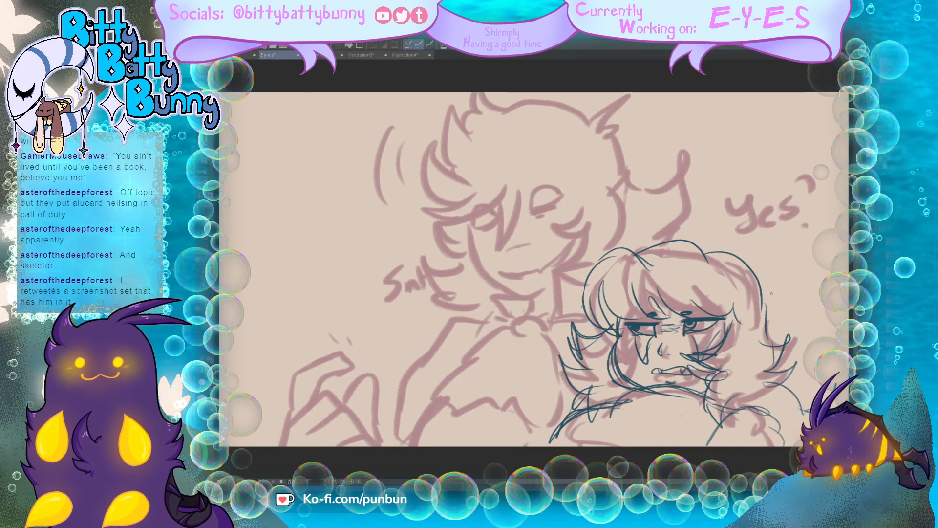
mouse_move(749, 225)
mouse_down()
mouse_move(763, 236)
mouse_move(763, 254)
mouse_move(756, 248)
mouse_up()
drag(770, 245, 805, 238)
click(804, 247)
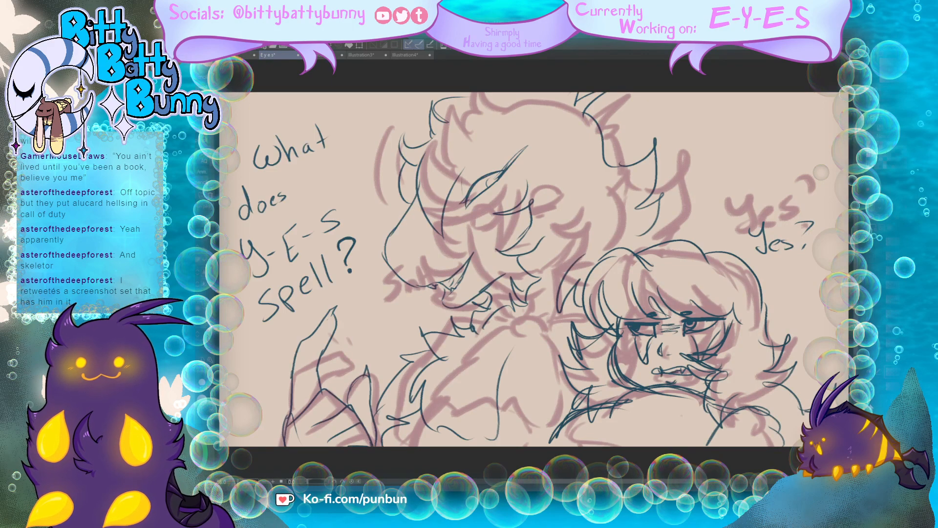
key(ctrl+z)
Step: Draw the tall character's wide round eye with a lash, the hair strand between the eyes, and a curved smile
drag(530, 209, 564, 196)
mouse_move(548, 185)
mouse_down()
mouse_move(564, 197)
mouse_move(529, 210)
mouse_move(522, 199)
mouse_move(535, 210)
mouse_move(586, 184)
mouse_up()
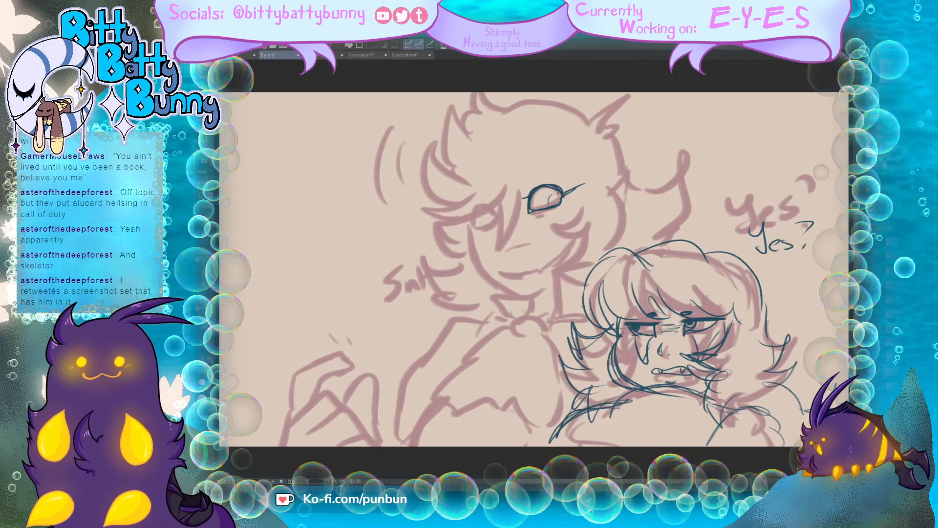
drag(521, 171, 496, 252)
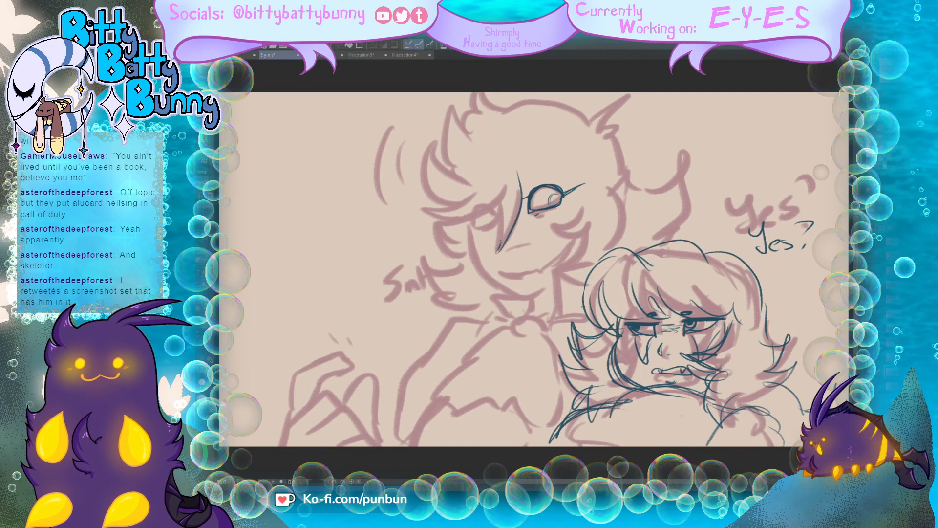
mouse_move(503, 192)
mouse_down()
mouse_move(500, 244)
mouse_move(535, 271)
mouse_move(575, 242)
mouse_up()
mouse_move(574, 244)
mouse_down()
mouse_move(536, 274)
mouse_move(532, 273)
mouse_up()
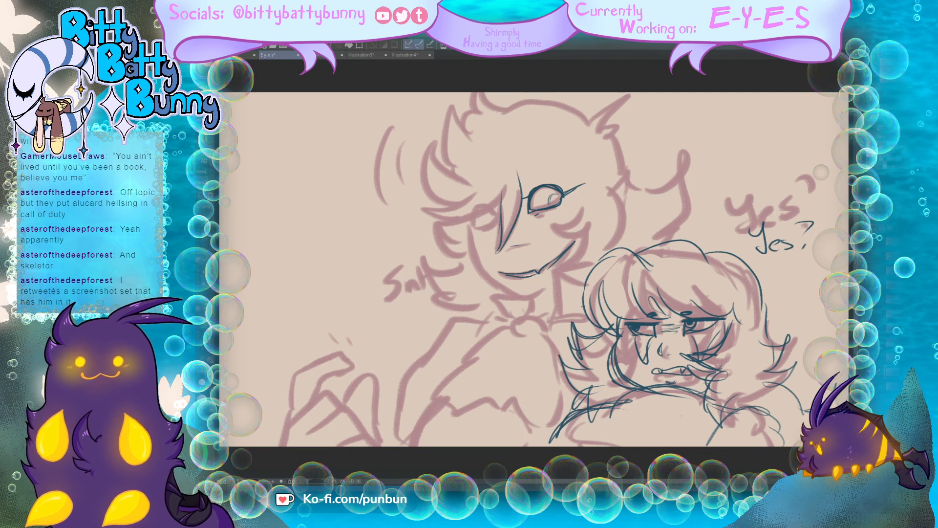
Step: Outline the tall character's jaw and chin, the neck and collar, and the shoulder line down the arm
mouse_move(473, 226)
mouse_down()
mouse_move(478, 263)
mouse_move(507, 294)
mouse_up()
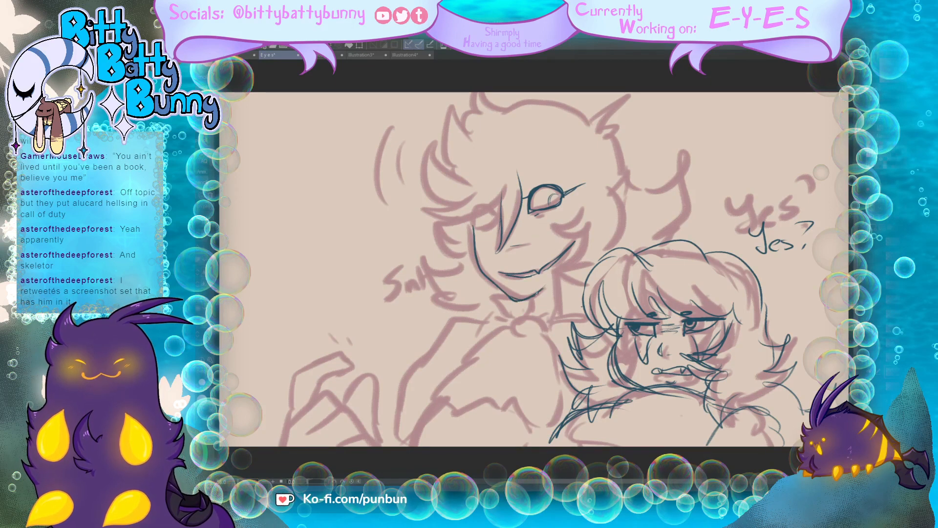
mouse_move(530, 294)
mouse_down()
mouse_move(527, 313)
mouse_move(513, 337)
mouse_up()
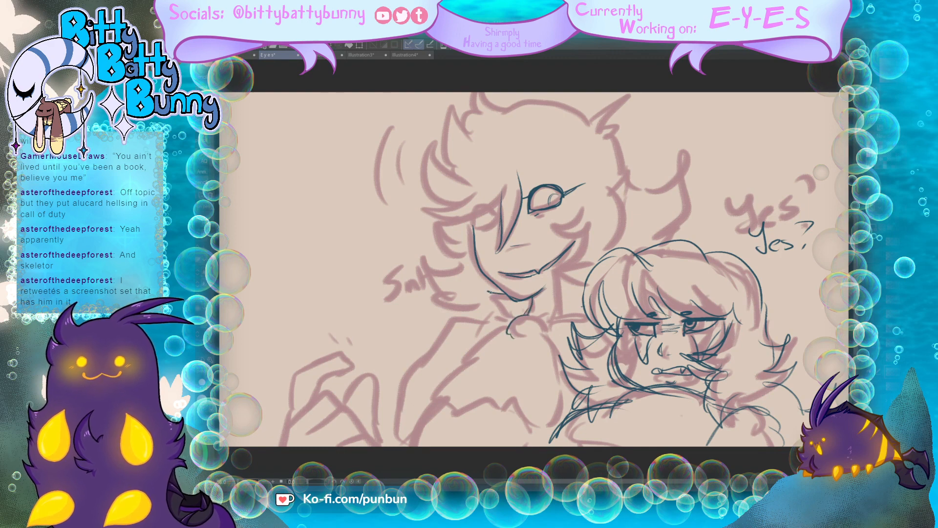
mouse_move(491, 291)
mouse_down()
mouse_move(495, 320)
mouse_move(455, 317)
mouse_move(392, 434)
mouse_up()
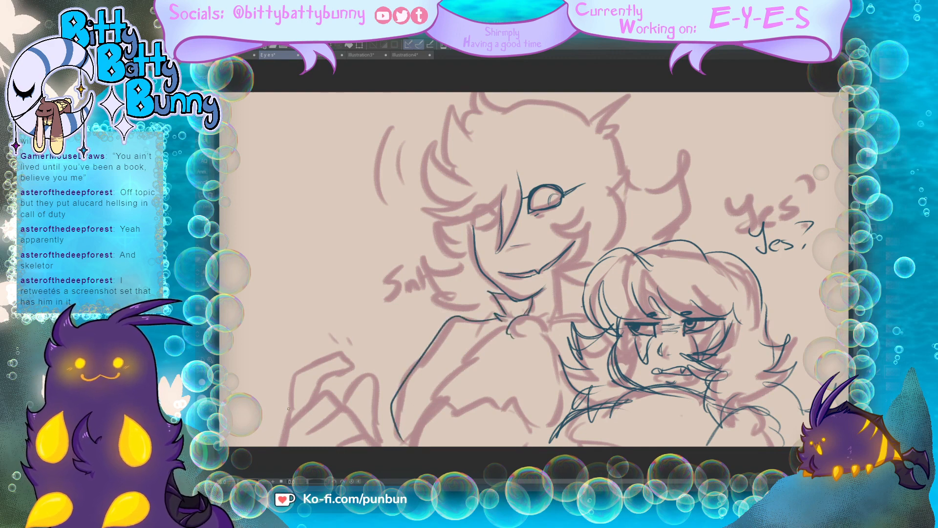
Step: Draw the tall character's hand with bent fingers over the rough and add small motion marks above it
mouse_move(283, 424)
mouse_down()
mouse_move(306, 372)
mouse_move(335, 362)
mouse_move(356, 369)
mouse_up()
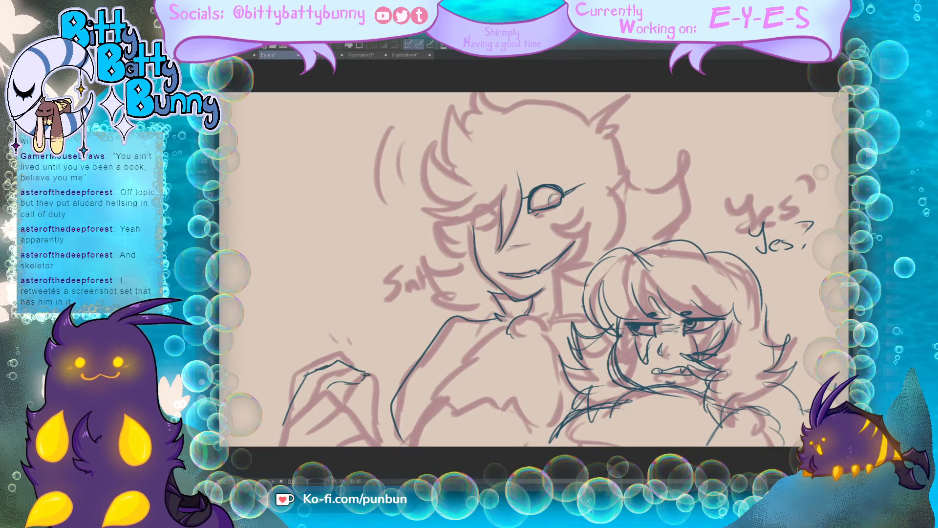
drag(371, 370, 374, 428)
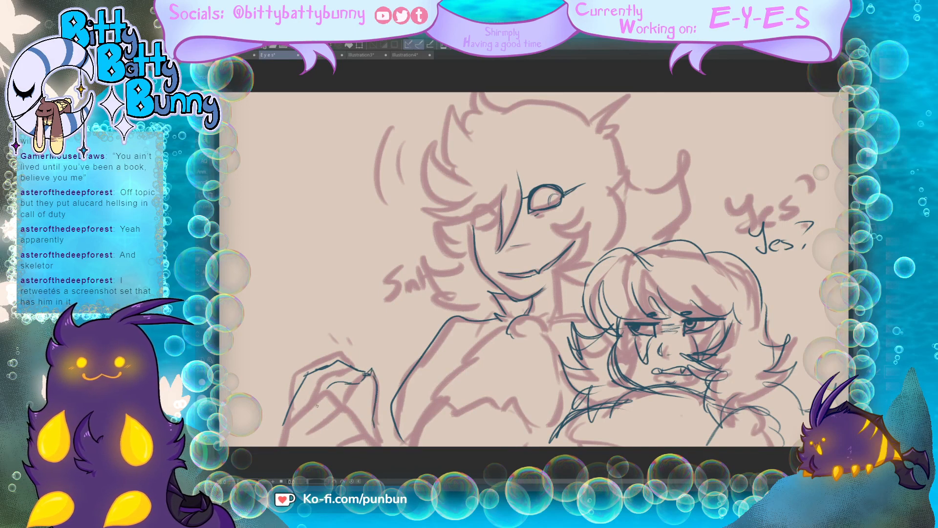
mouse_move(292, 423)
mouse_down()
mouse_move(344, 396)
mouse_move(362, 421)
mouse_move(328, 388)
mouse_move(345, 382)
mouse_move(282, 443)
mouse_move(369, 429)
mouse_move(377, 446)
mouse_up()
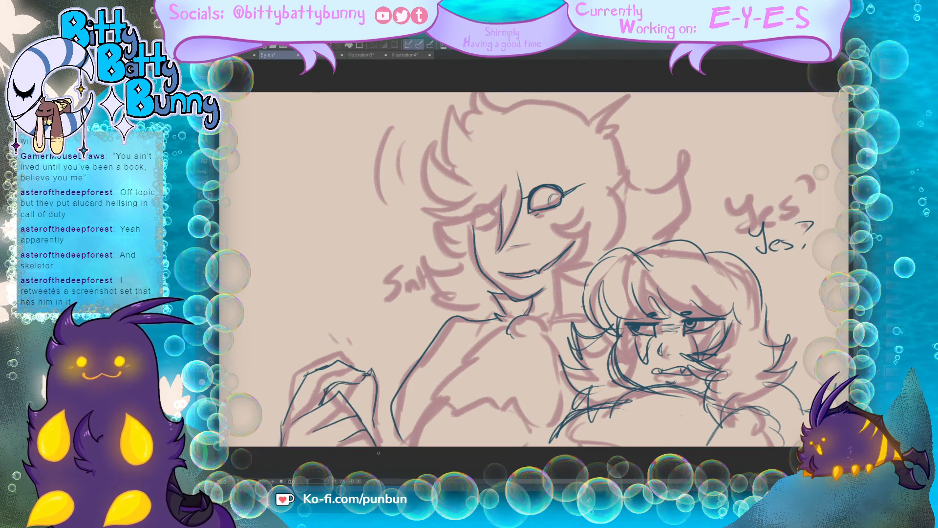
drag(352, 396, 348, 407)
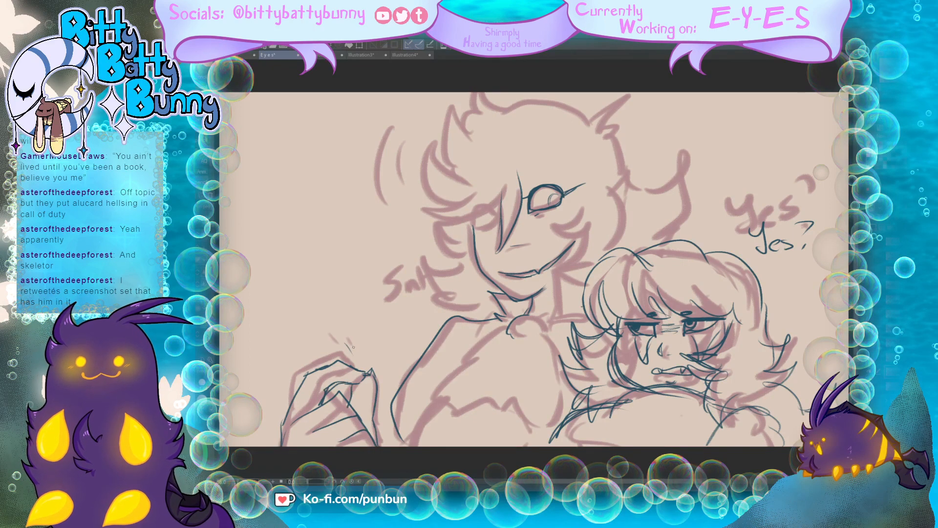
Step: Draw the tall character's swept bangs and crown, the half-covered eye, the jagged side locks, and motion lines beside the head
mouse_move(500, 186)
mouse_down()
mouse_move(426, 215)
mouse_move(456, 202)
mouse_move(424, 138)
mouse_move(460, 180)
mouse_move(442, 113)
mouse_move(478, 139)
mouse_move(477, 85)
mouse_move(573, 103)
mouse_move(588, 117)
mouse_up()
mouse_move(587, 119)
mouse_down()
mouse_move(614, 92)
mouse_move(600, 122)
mouse_up()
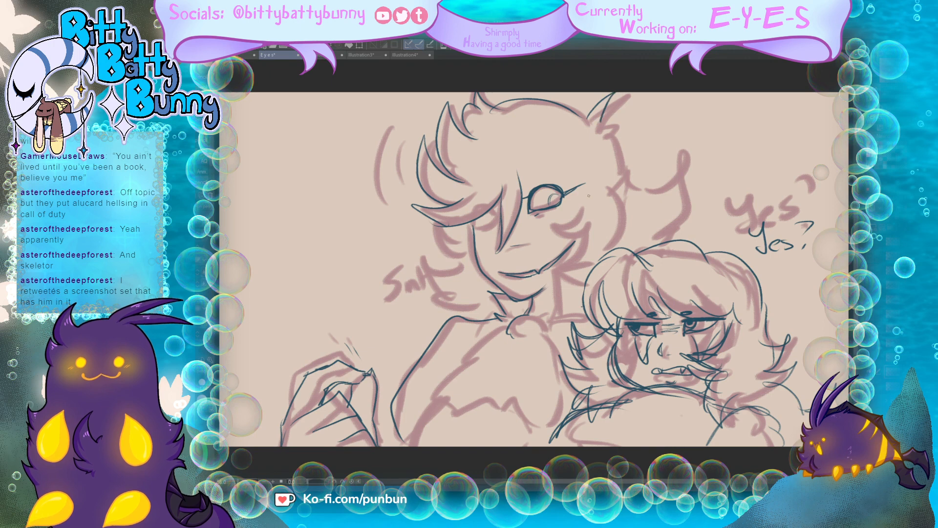
drag(586, 216, 556, 226)
drag(499, 216, 494, 206)
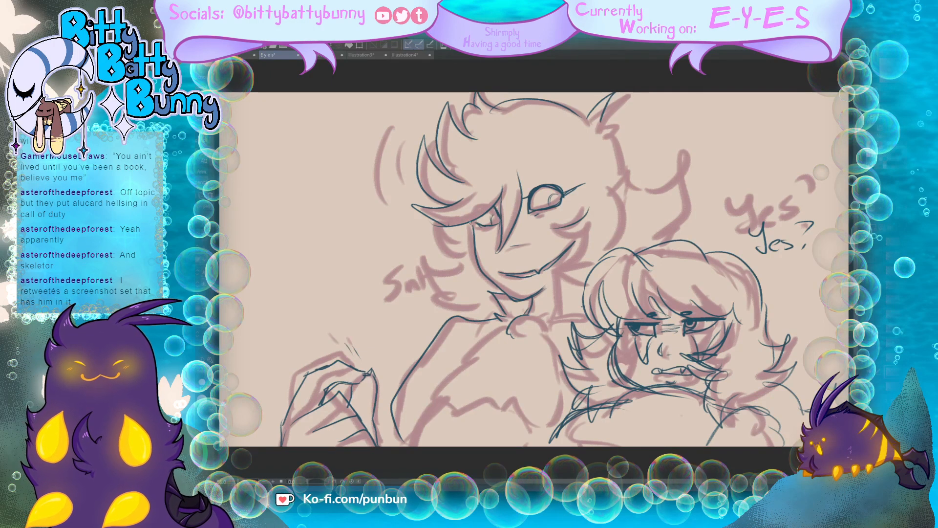
mouse_move(452, 227)
mouse_down()
mouse_move(435, 236)
mouse_move(449, 250)
mouse_move(445, 269)
mouse_move(431, 264)
mouse_move(431, 286)
mouse_move(457, 309)
mouse_up()
drag(405, 128, 387, 200)
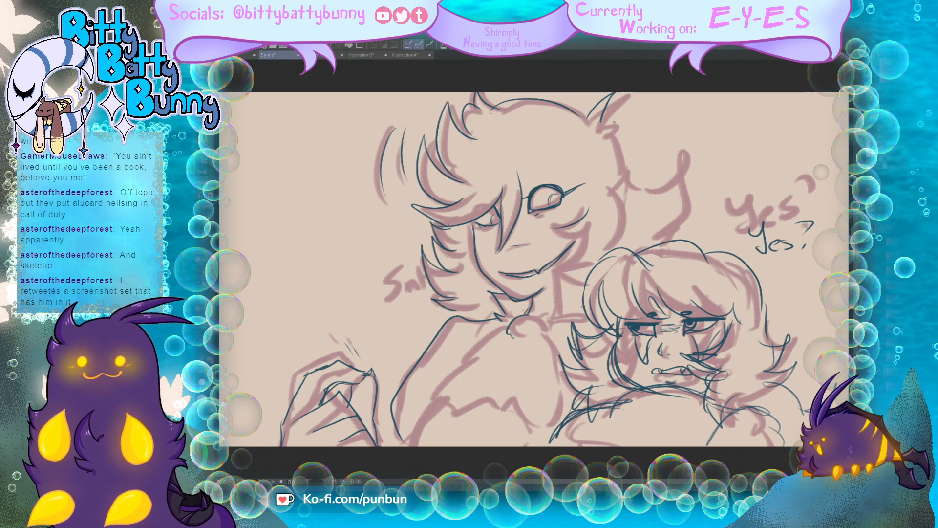
Step: Draw the back of the tall character's head with its upper tuft, the cheek locks near the smile, and the flicked hair end
mouse_move(604, 120)
mouse_down()
mouse_move(634, 104)
mouse_move(603, 129)
mouse_move(629, 169)
mouse_up()
drag(587, 208, 555, 226)
mouse_move(550, 218)
mouse_down()
mouse_move(571, 235)
mouse_move(592, 225)
mouse_up()
mouse_move(583, 238)
mouse_down()
mouse_move(573, 277)
mouse_move(583, 257)
mouse_up()
mouse_move(580, 267)
mouse_down()
mouse_move(553, 284)
mouse_move(580, 277)
mouse_up()
mouse_move(635, 187)
mouse_down()
mouse_move(692, 166)
mouse_move(671, 235)
mouse_up()
Step: Draw the tall character's neck, the round knot at the collar, and the jagged cloth edge and body line beneath it
drag(557, 315, 554, 267)
drag(555, 267, 553, 316)
mouse_move(548, 318)
mouse_down()
mouse_move(582, 319)
mouse_move(541, 323)
mouse_move(543, 334)
mouse_move(498, 332)
mouse_move(441, 384)
mouse_move(509, 404)
mouse_move(546, 431)
mouse_move(514, 443)
mouse_up()
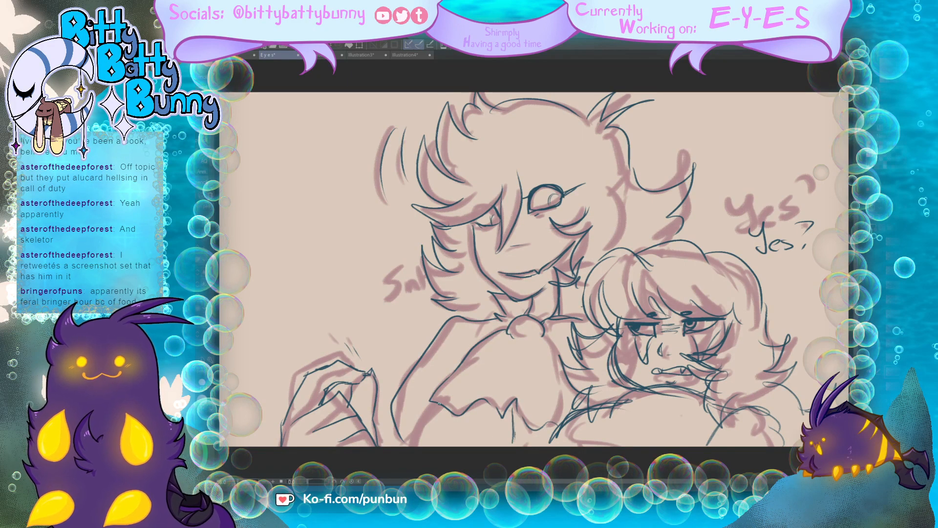
mouse_move(439, 403)
mouse_down()
mouse_move(414, 445)
mouse_move(404, 446)
mouse_up()
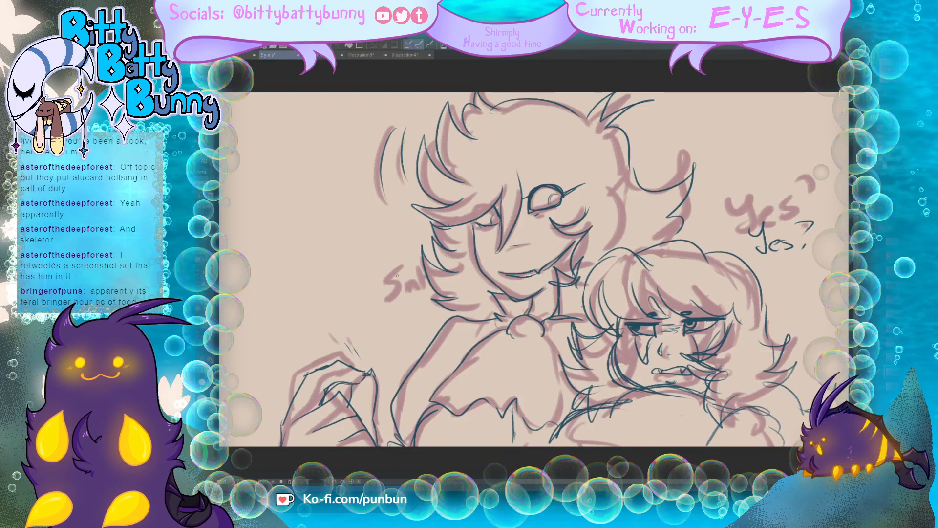
Step: Letter the small sound effect "Snt" beside the tall character's hair, over the rough lettering
drag(397, 270, 380, 297)
mouse_move(399, 292)
mouse_down()
mouse_move(406, 281)
mouse_move(411, 291)
mouse_up()
mouse_move(415, 271)
mouse_down()
mouse_move(410, 288)
mouse_move(420, 277)
mouse_up()
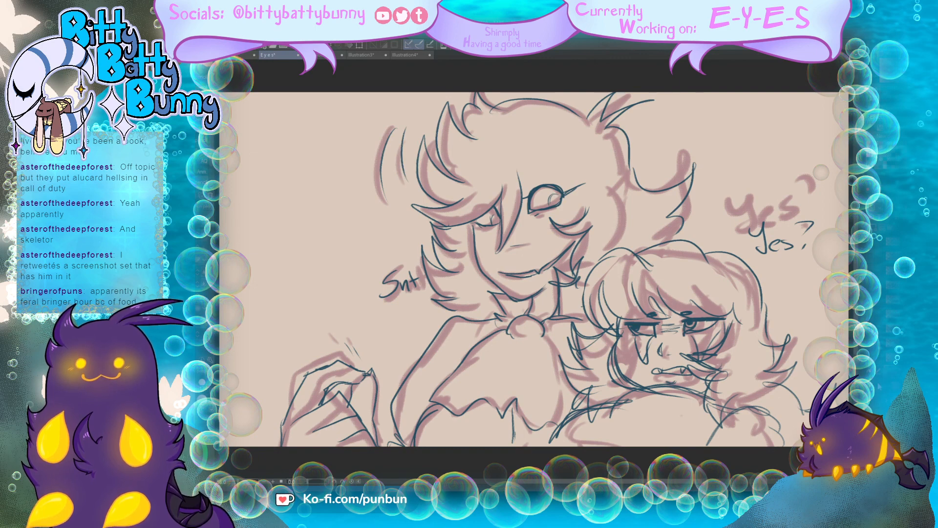
Step: Hide the traced rough, show the next rough with the "What does E-" lettering, hide the finished lines, and fade the rough
key(Delete)
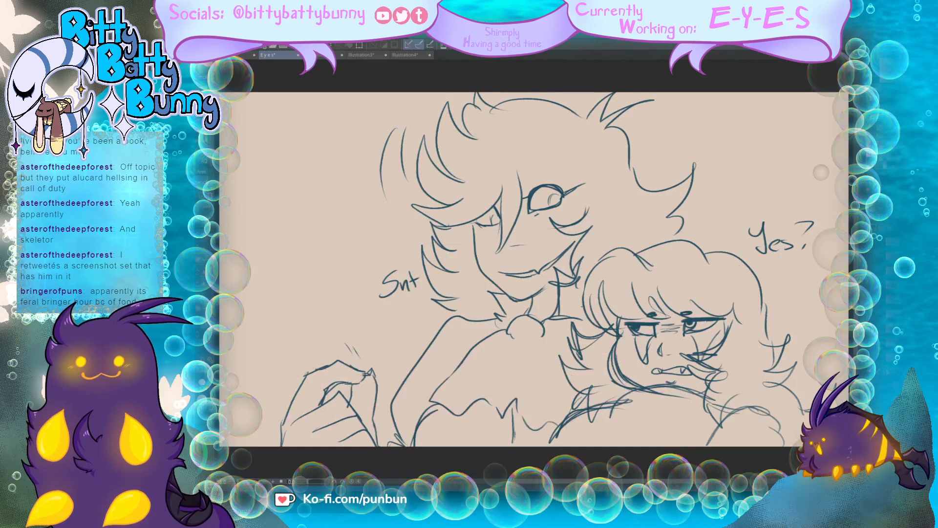
key(ctrl+z)
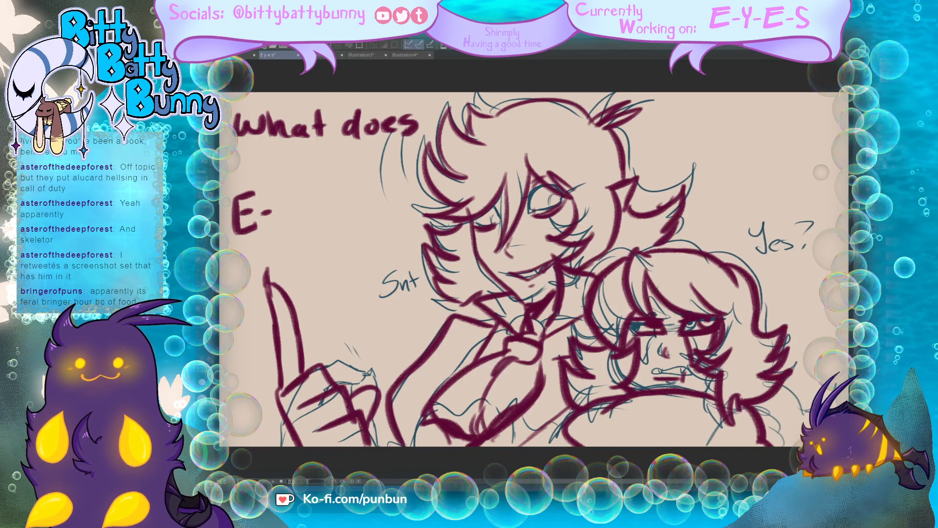
key(Delete)
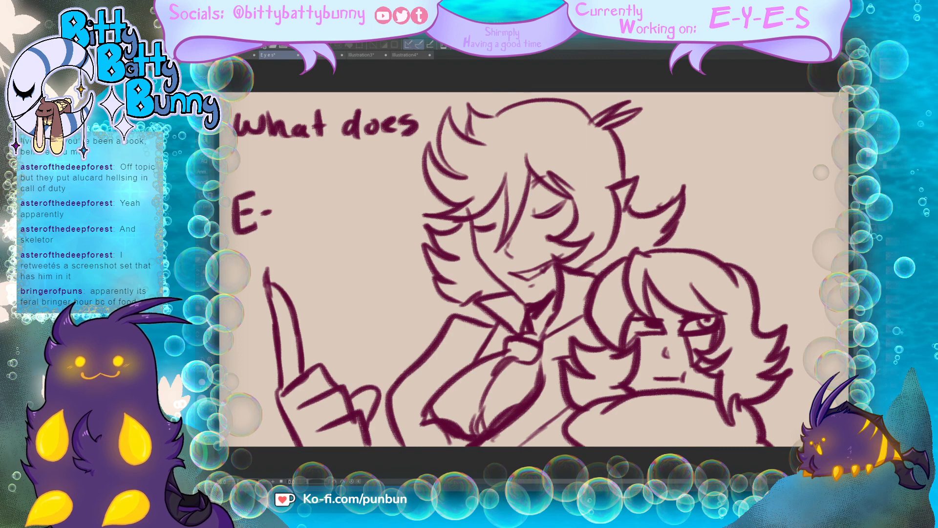
key(ctrl+z)
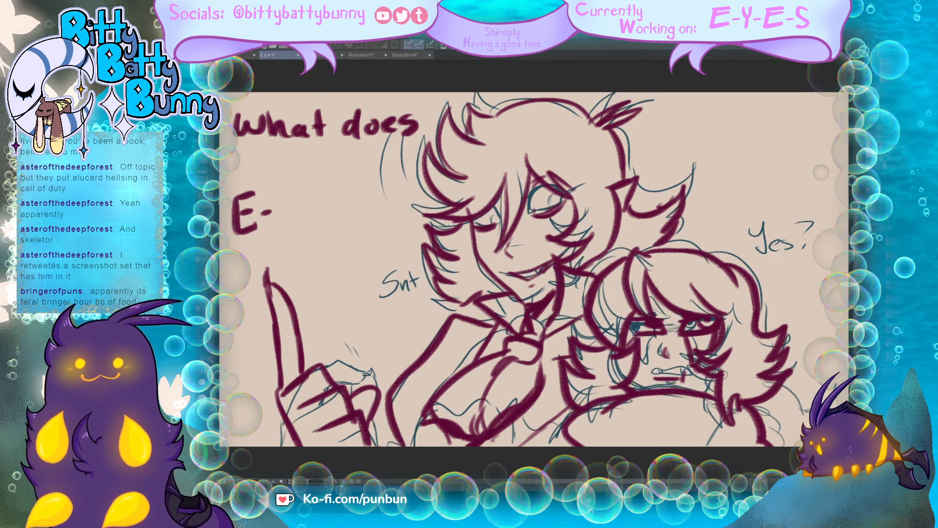
key(Delete)
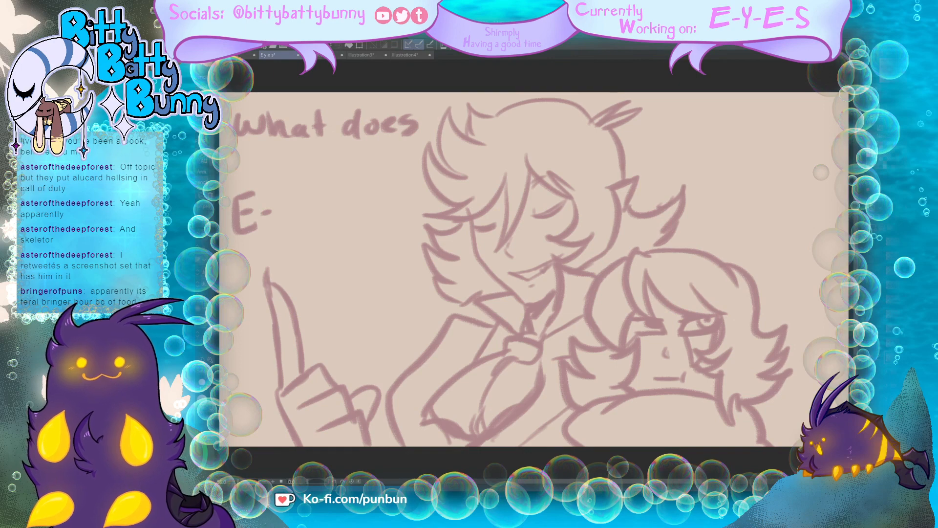
Step: Clear the tall character, the hand and the "What does Y-E-S spell?" lettering from the reused line drawing, keeping the grumpy second character
key(ctrl+z)
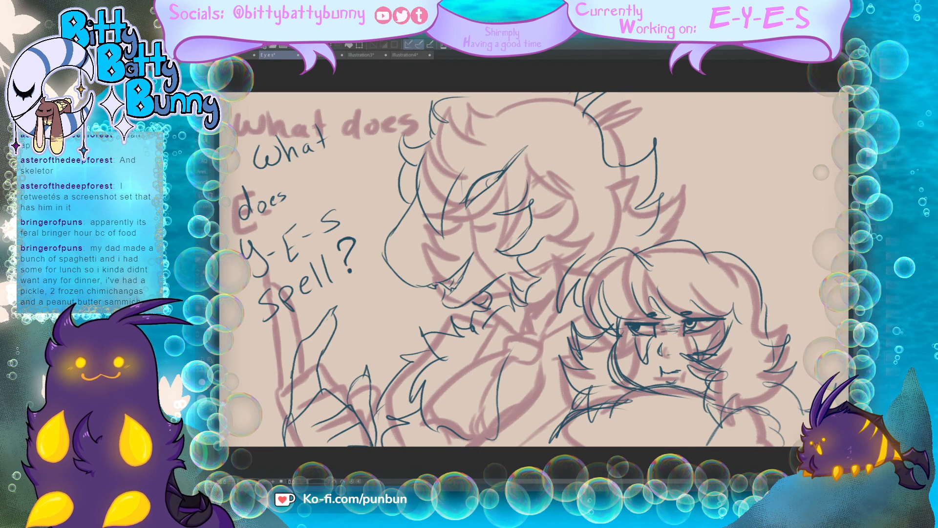
mouse_move(548, 324)
mouse_down()
mouse_move(531, 413)
mouse_move(497, 449)
mouse_move(287, 461)
mouse_move(250, 391)
mouse_move(223, 259)
mouse_move(277, 112)
mouse_move(517, 63)
mouse_move(608, 68)
mouse_move(706, 122)
mouse_move(722, 186)
mouse_move(669, 228)
mouse_move(602, 243)
mouse_move(591, 312)
mouse_move(549, 323)
mouse_up()
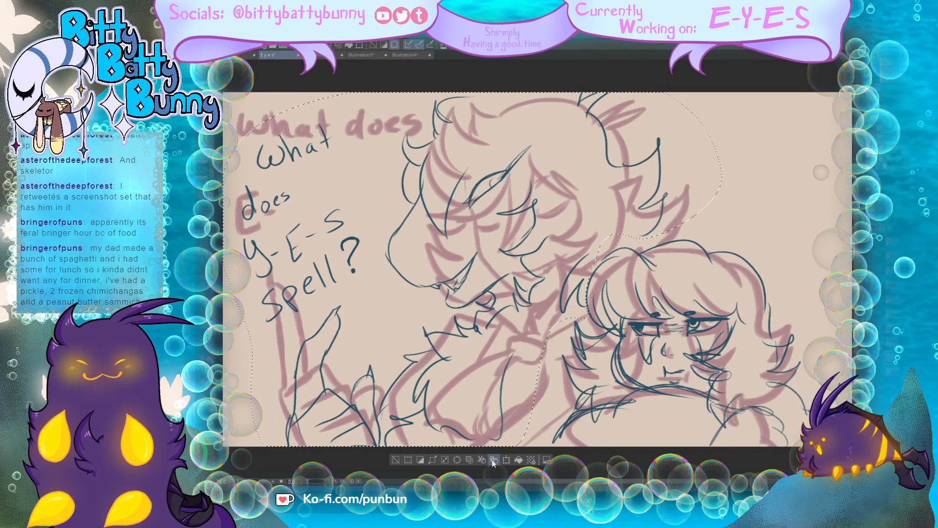
click(469, 460)
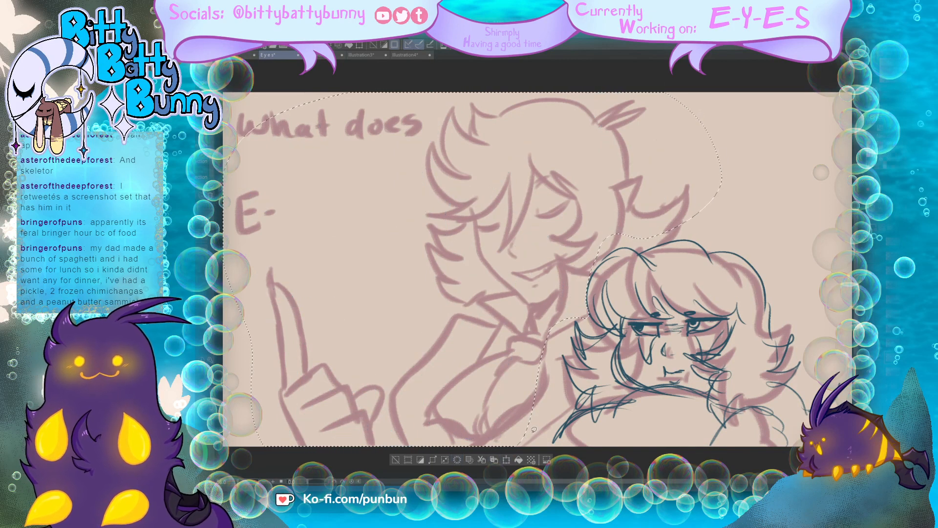
key(ctrl+d)
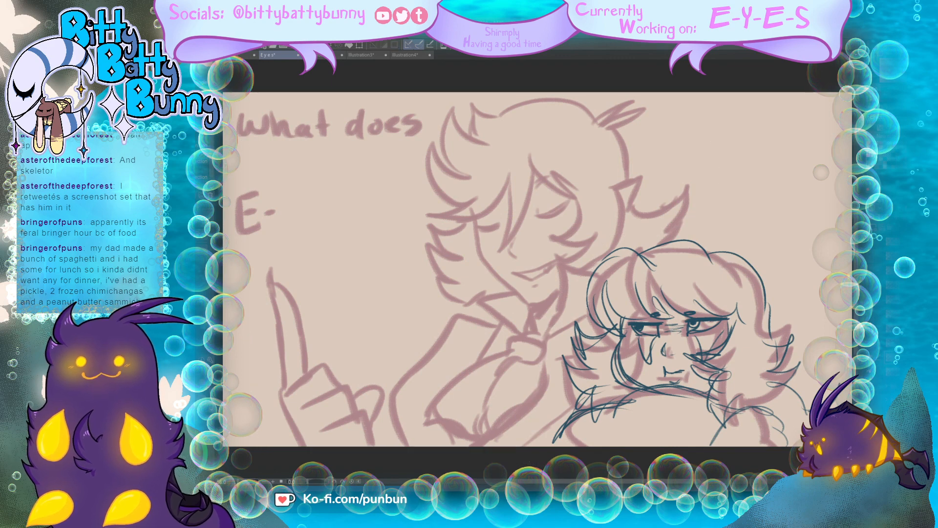
Step: Erase the doubled cheek and jaw lines on the grumpy character's face and add small motion marks beside the hair
drag(620, 317, 624, 346)
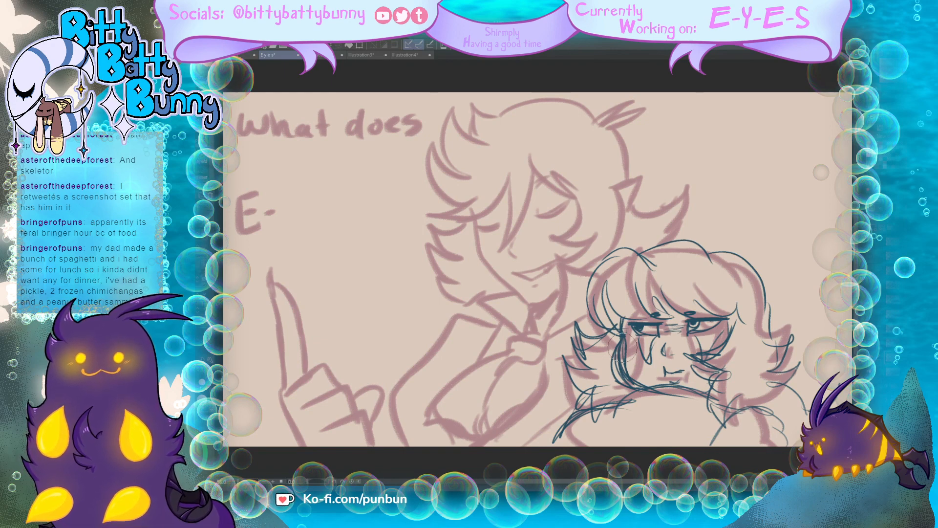
mouse_move(636, 357)
mouse_down()
mouse_move(631, 345)
mouse_move(635, 378)
mouse_move(611, 356)
mouse_up()
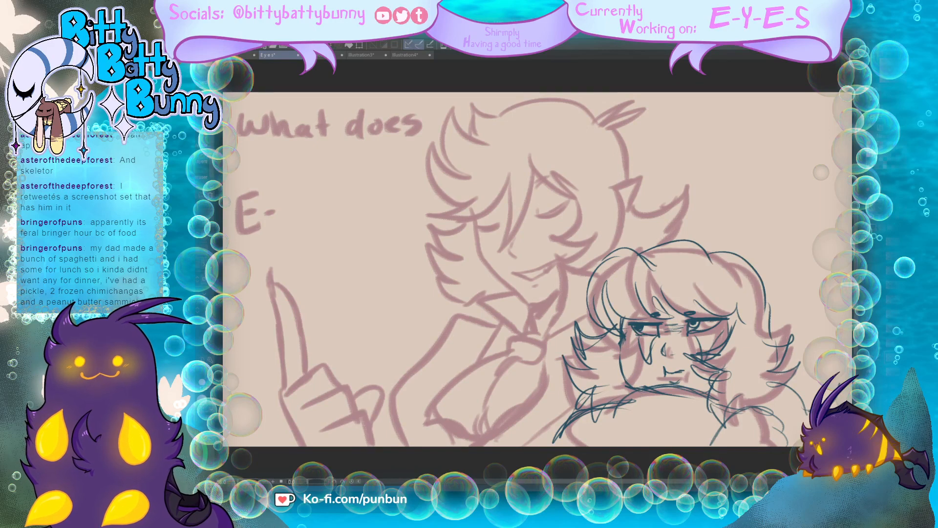
key(ctrl+z)
key(ctrl+z)
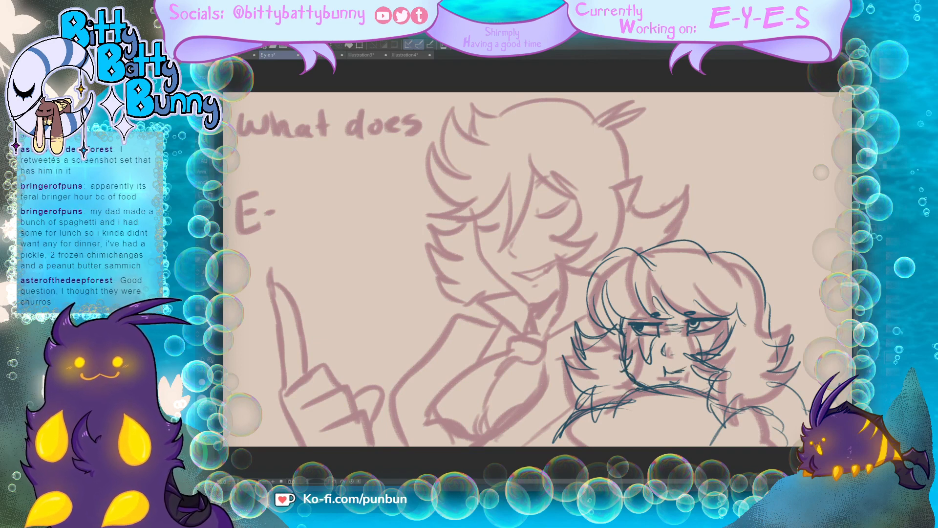
drag(780, 306, 787, 293)
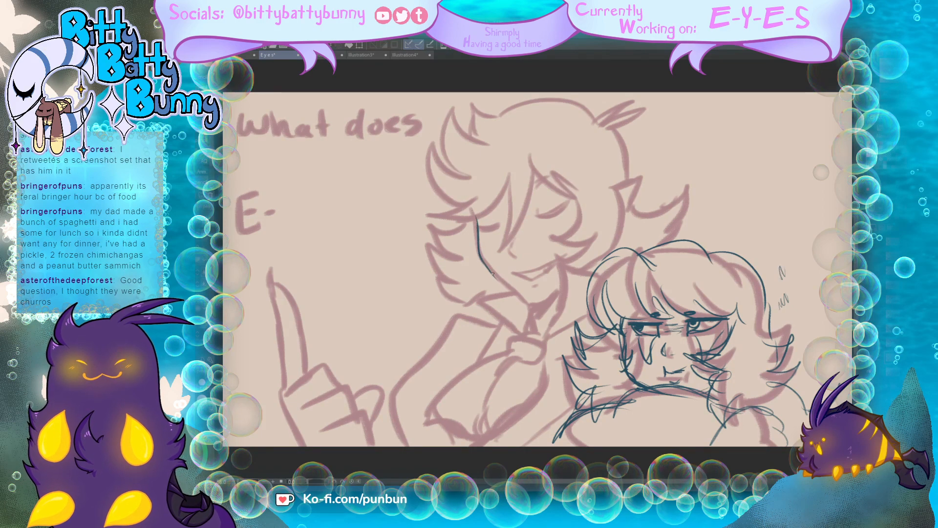
Step: Trace the tall character's jaw, smiling mouth with a fang, nose, and both closed eyes over the rough
mouse_move(488, 268)
mouse_down()
mouse_move(526, 296)
mouse_move(559, 291)
mouse_move(542, 303)
mouse_up()
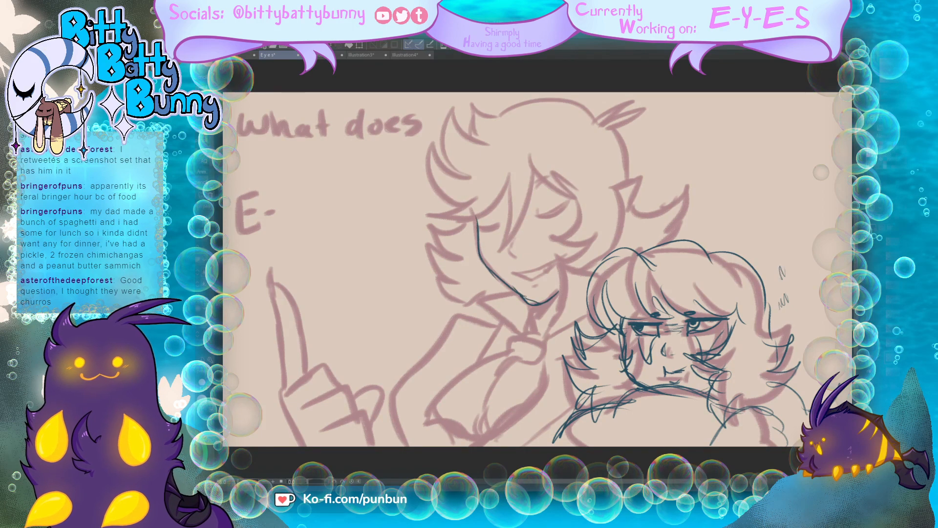
drag(510, 272, 555, 260)
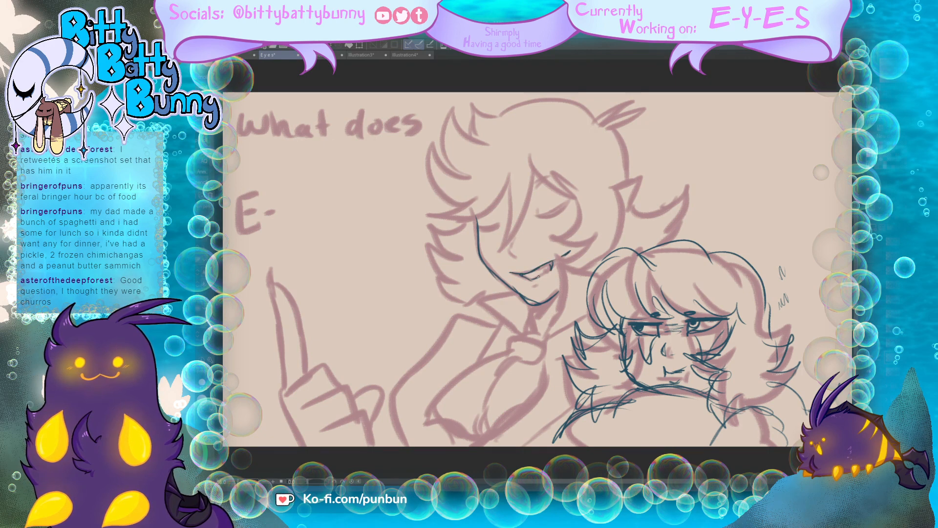
drag(510, 240, 520, 260)
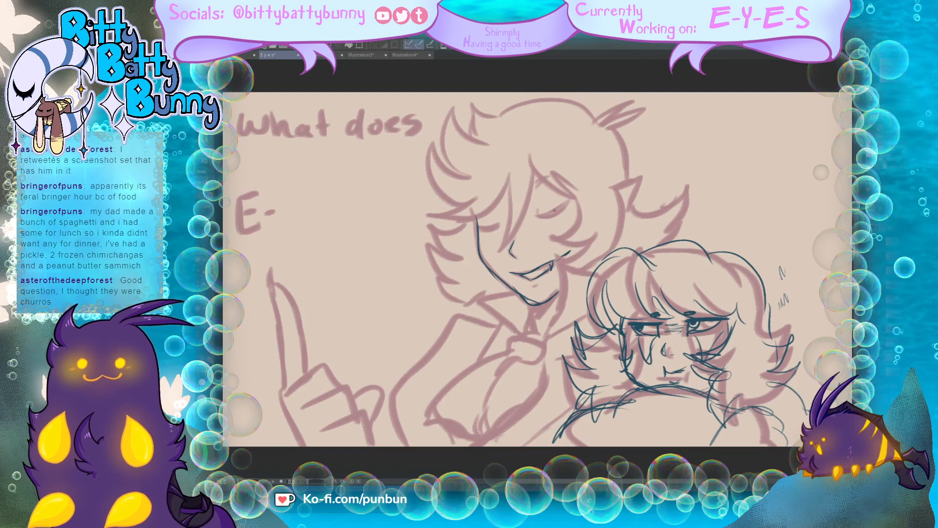
mouse_move(537, 215)
mouse_down()
mouse_move(569, 202)
mouse_move(530, 224)
mouse_move(608, 182)
mouse_up()
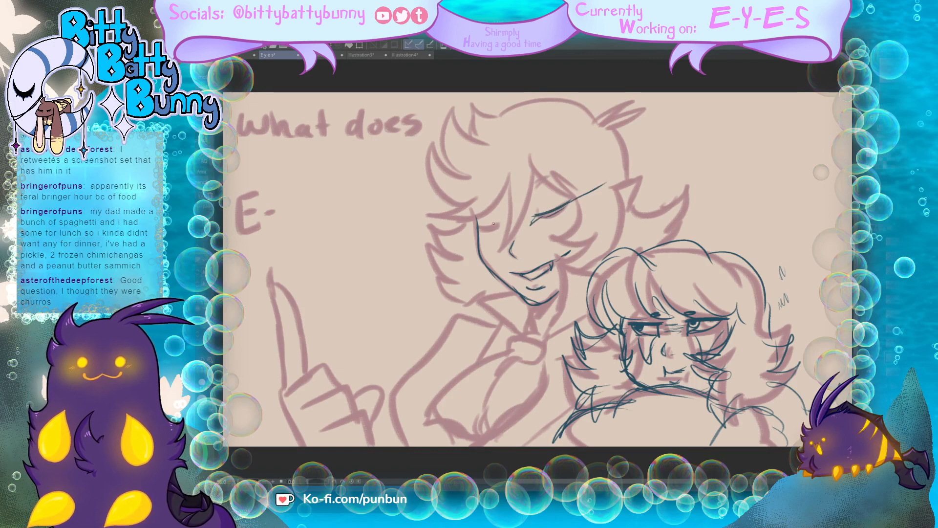
mouse_move(499, 225)
mouse_down()
mouse_move(485, 224)
mouse_move(500, 232)
mouse_up()
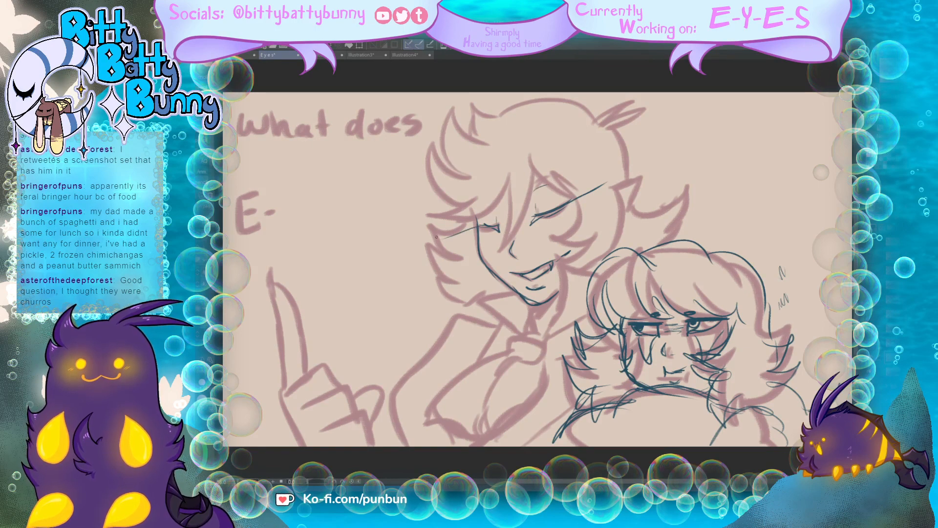
Step: Draw the tall character's spiky front tufts, rounded head outline with its upper tuft, pointed ear, cheek lock, and neck edge
drag(493, 202, 425, 217)
mouse_move(427, 217)
mouse_down()
mouse_move(477, 197)
mouse_move(430, 139)
mouse_move(468, 175)
mouse_up()
mouse_move(468, 174)
mouse_down()
mouse_move(450, 112)
mouse_move(488, 141)
mouse_up()
mouse_move(475, 137)
mouse_down()
mouse_move(470, 103)
mouse_move(505, 113)
mouse_move(562, 101)
mouse_move(601, 119)
mouse_move(645, 105)
mouse_move(630, 176)
mouse_move(643, 173)
mouse_move(622, 224)
mouse_up()
mouse_move(546, 226)
mouse_down()
mouse_move(585, 246)
mouse_move(551, 239)
mouse_move(572, 264)
mouse_move(558, 263)
mouse_move(554, 315)
mouse_move(539, 343)
mouse_move(573, 324)
mouse_up()
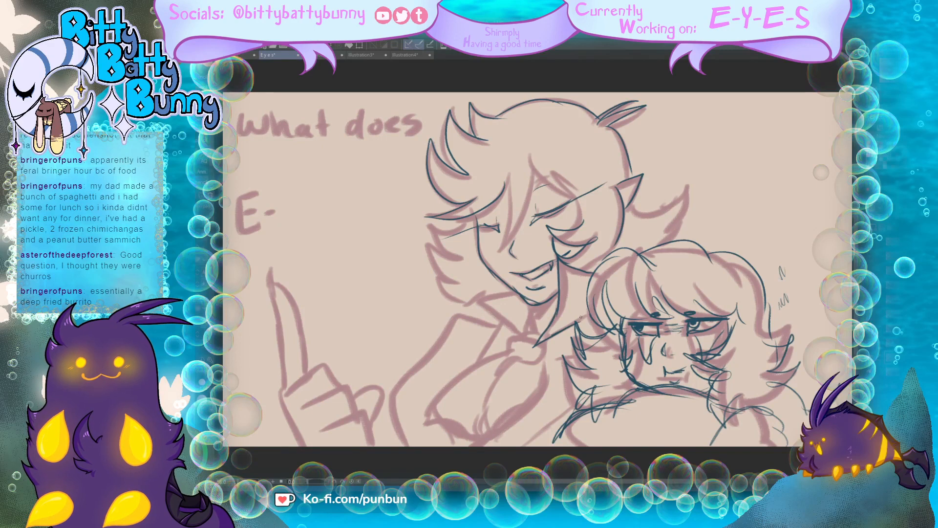
Step: Draw the tall character's open collar point and the neck line under the chin
drag(514, 290, 472, 296)
drag(473, 296, 522, 337)
drag(530, 304, 527, 334)
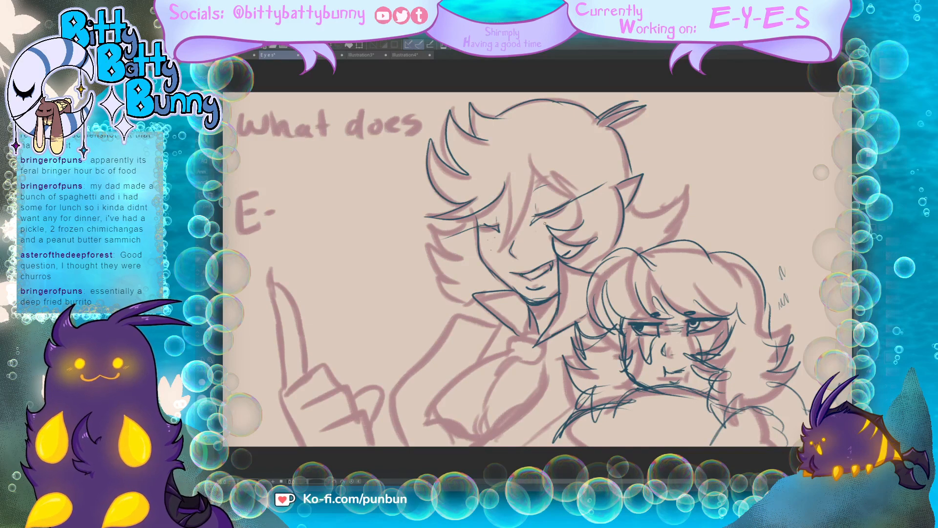
Step: Draw the tall character's fringe across the forehead, the side locks beside the face, and the flicked hair end behind the ear
mouse_move(493, 201)
mouse_down()
mouse_move(505, 203)
mouse_move(489, 265)
mouse_move(528, 157)
mouse_move(529, 215)
mouse_up()
mouse_move(465, 222)
mouse_down()
mouse_move(429, 220)
mouse_move(467, 252)
mouse_move(430, 236)
mouse_move(482, 286)
mouse_up()
drag(481, 280, 455, 310)
drag(530, 161, 608, 189)
drag(594, 191, 565, 158)
drag(575, 191, 571, 228)
mouse_move(626, 142)
mouse_down()
mouse_move(635, 171)
mouse_move(675, 198)
mouse_move(665, 234)
mouse_up()
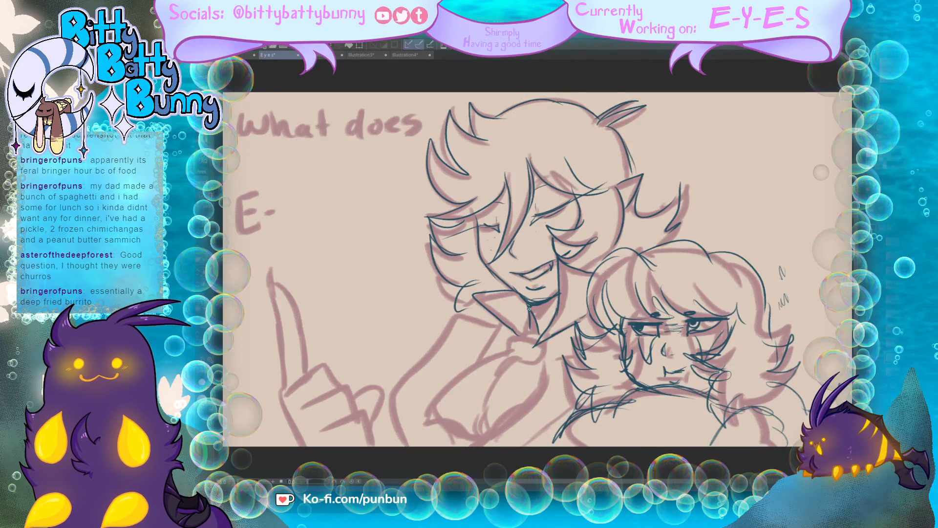
Step: Shade the neck below the tall character's chin and draw the collar knot, chest cloth, shoulder, and arm lines
mouse_move(529, 309)
mouse_down()
mouse_move(558, 299)
mouse_move(556, 290)
mouse_up()
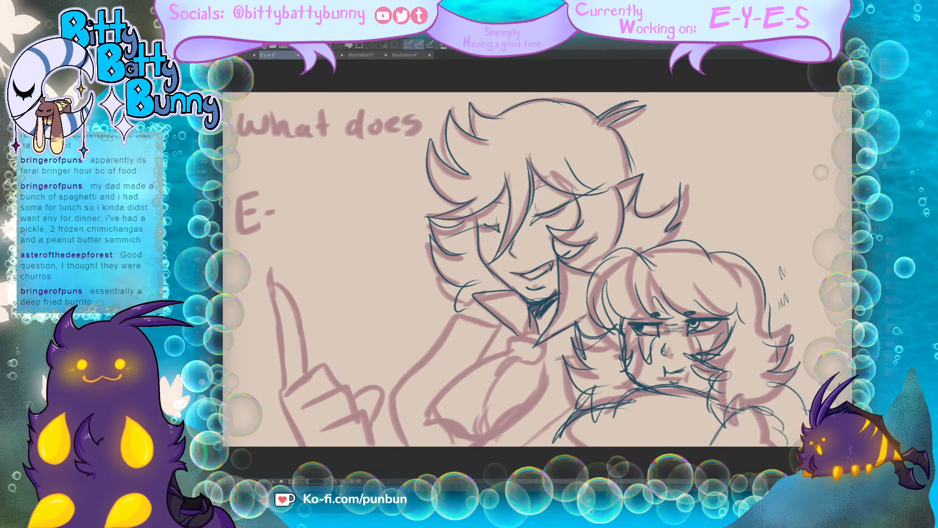
drag(534, 337, 503, 351)
drag(504, 353, 530, 363)
mouse_move(530, 342)
mouse_down()
mouse_move(448, 381)
mouse_move(429, 436)
mouse_move(457, 447)
mouse_up()
drag(485, 387, 471, 445)
drag(539, 355, 503, 432)
mouse_move(503, 318)
mouse_down()
mouse_move(476, 364)
mouse_move(494, 326)
mouse_move(450, 318)
mouse_move(409, 384)
mouse_move(406, 446)
mouse_up()
mouse_move(567, 414)
mouse_down()
mouse_move(519, 446)
mouse_move(546, 430)
mouse_up()
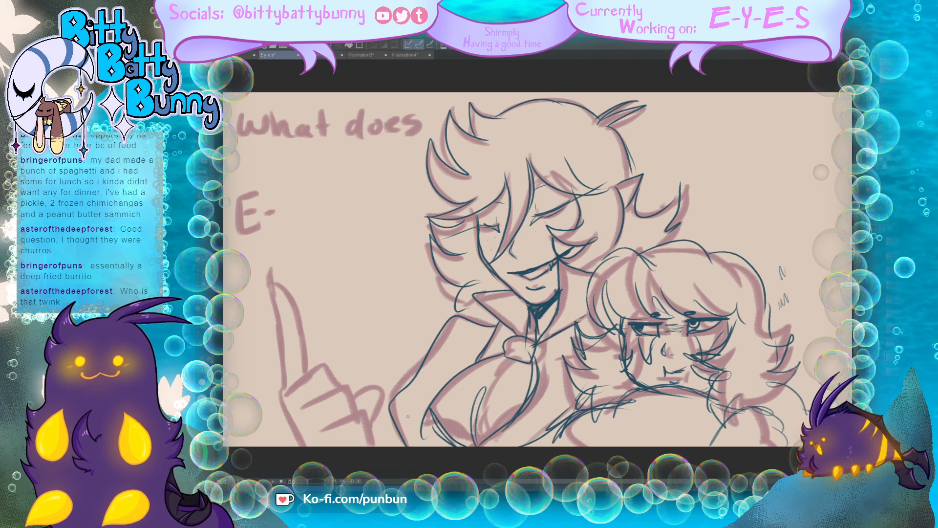
Step: Trace the raised pointing hand with its long clawed finger, folded fingers, thumb, and wrist
mouse_move(282, 395)
mouse_down()
mouse_move(274, 280)
mouse_move(273, 311)
mouse_move(285, 302)
mouse_move(295, 331)
mouse_up()
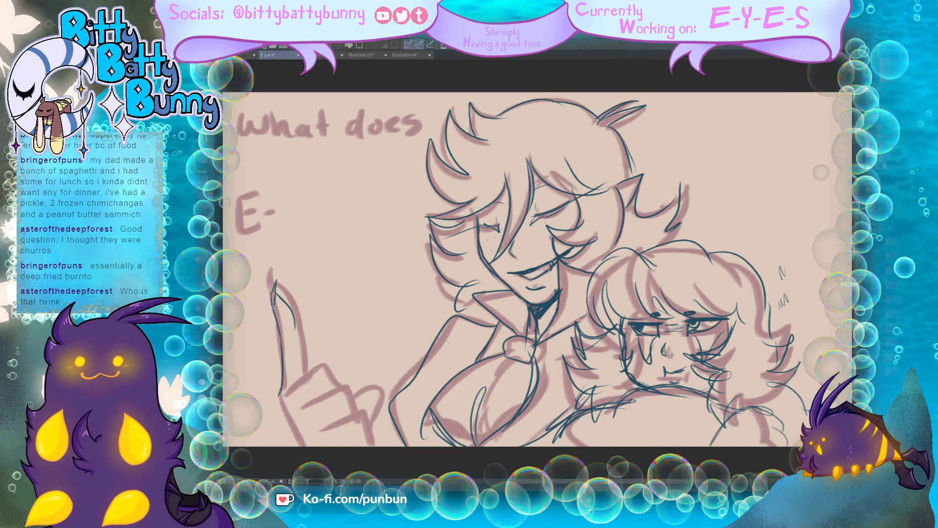
drag(276, 323, 285, 398)
mouse_move(295, 326)
mouse_down()
mouse_move(301, 382)
mouse_move(329, 372)
mouse_move(358, 414)
mouse_move(331, 417)
mouse_move(363, 418)
mouse_move(365, 431)
mouse_move(347, 428)
mouse_move(366, 446)
mouse_up()
mouse_move(355, 391)
mouse_down()
mouse_move(365, 421)
mouse_move(373, 404)
mouse_up()
drag(292, 418, 310, 446)
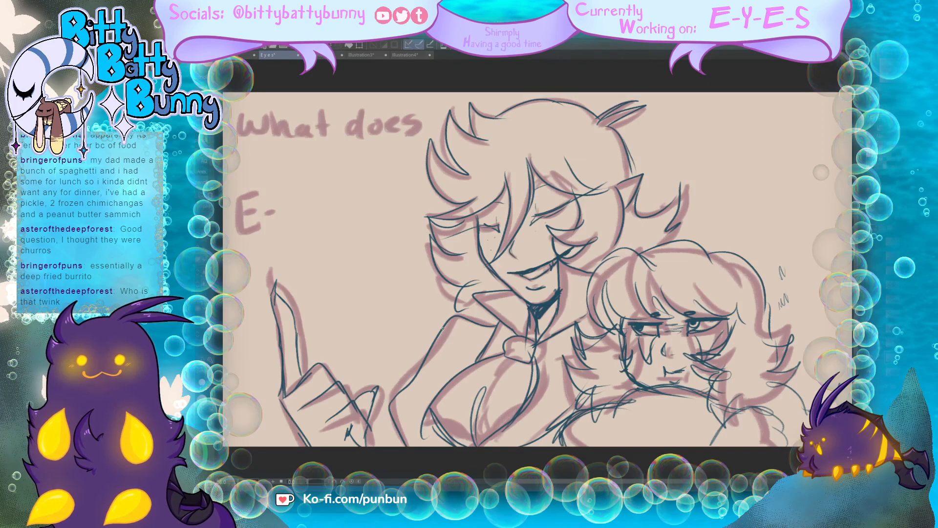
Step: Letter "What does" and "E-" over the rough lettering beside the tall character
mouse_move(238, 113)
mouse_down()
mouse_move(248, 129)
mouse_move(266, 115)
mouse_move(270, 138)
mouse_up()
drag(272, 131, 307, 139)
mouse_move(313, 110)
mouse_down()
mouse_move(315, 138)
mouse_move(325, 120)
mouse_move(348, 138)
mouse_up()
drag(357, 123, 353, 125)
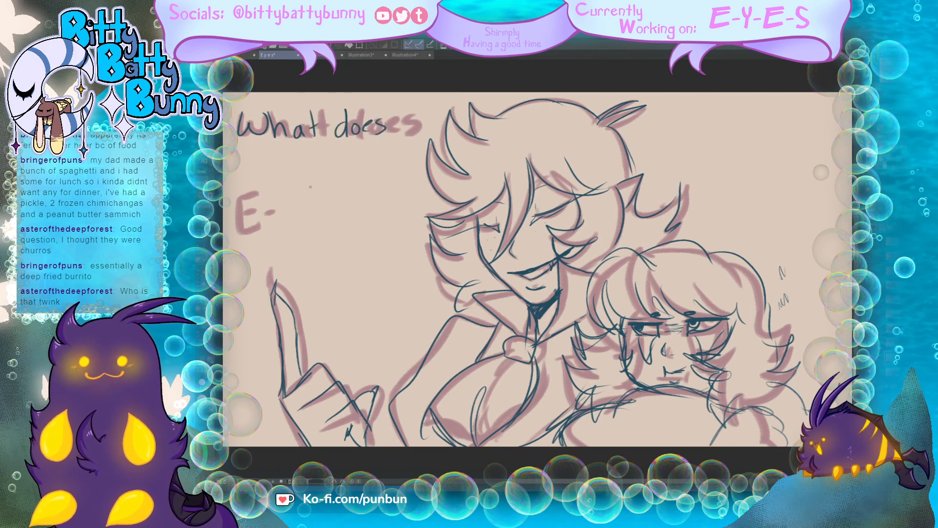
mouse_move(236, 181)
mouse_down()
mouse_move(247, 217)
mouse_move(240, 203)
mouse_move(271, 207)
mouse_up()
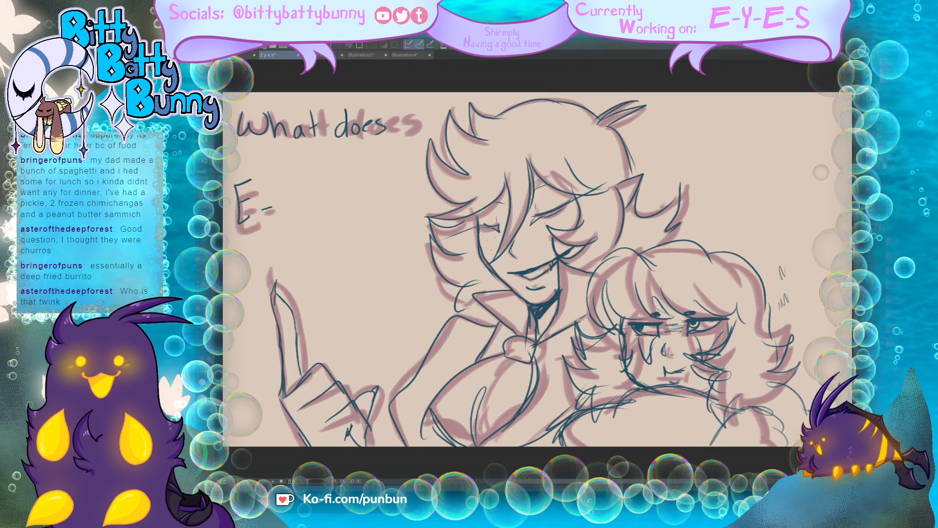
Step: Bring up the next rough with the "E-Y" lettering and rotate and shift the drawn pointing hand beside the rough hand
key(Delete)
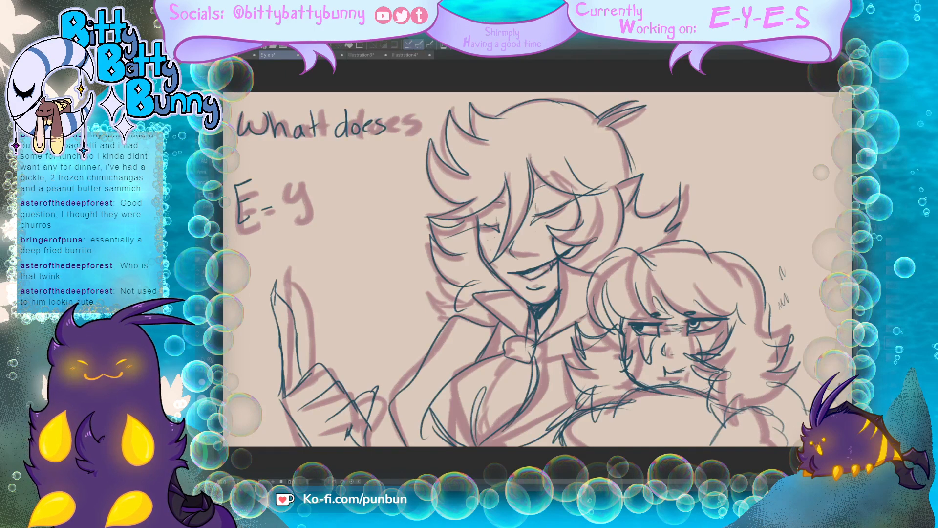
mouse_move(341, 290)
mouse_down()
mouse_move(311, 262)
mouse_move(274, 256)
mouse_move(244, 322)
mouse_move(255, 398)
mouse_move(291, 446)
mouse_move(318, 454)
mouse_move(358, 459)
mouse_move(382, 438)
mouse_up()
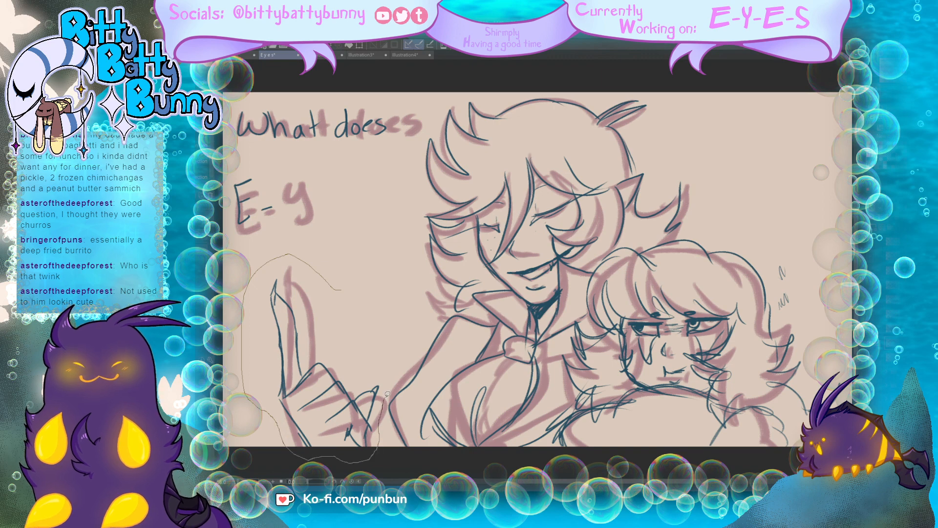
mouse_move(387, 394)
mouse_down()
mouse_move(394, 374)
mouse_move(375, 336)
mouse_move(350, 331)
mouse_up()
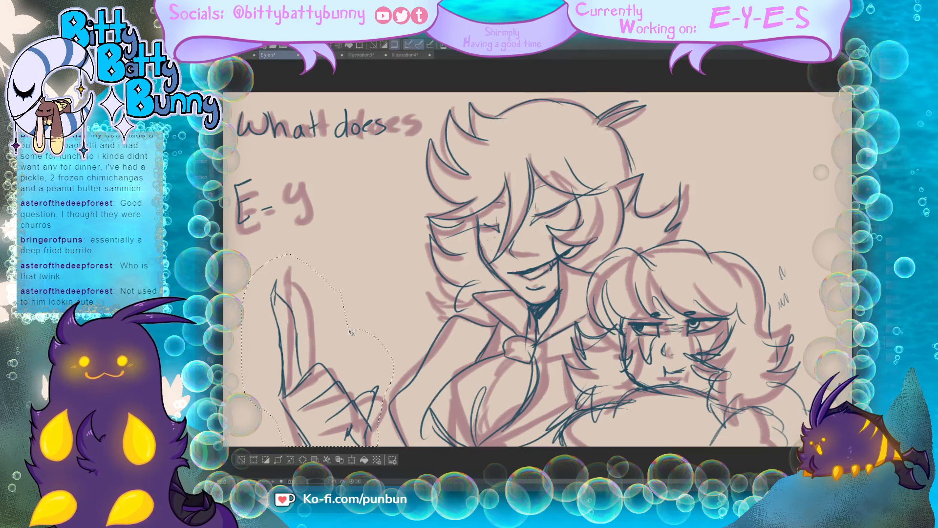
key(ctrl+t)
drag(409, 291, 421, 317)
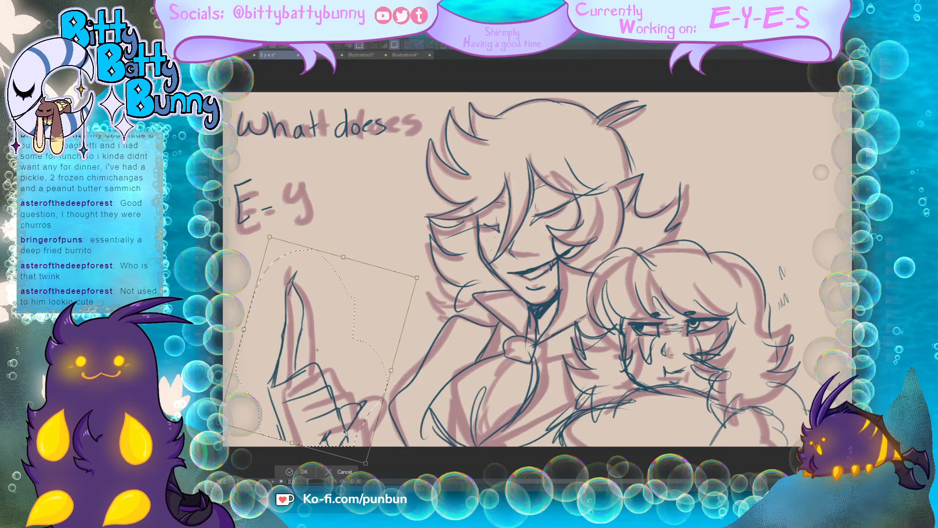
drag(343, 429, 361, 432)
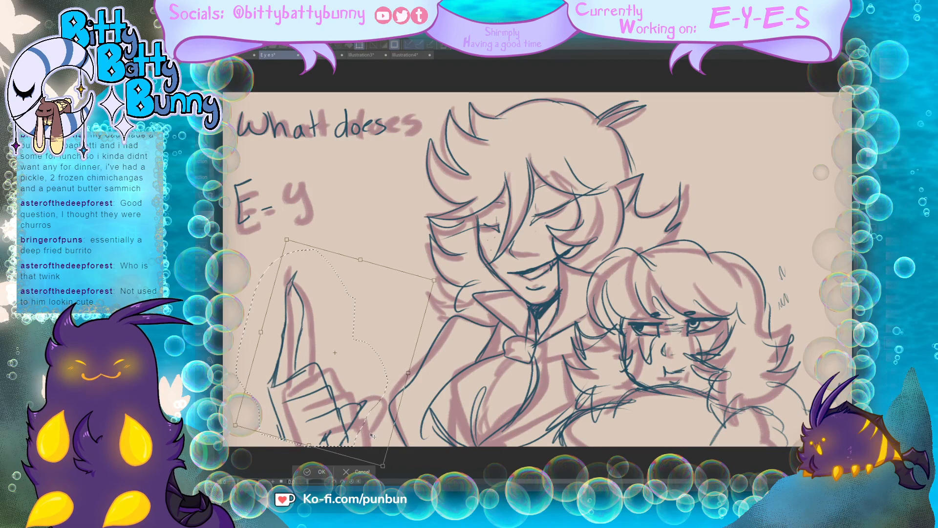
drag(363, 436, 373, 436)
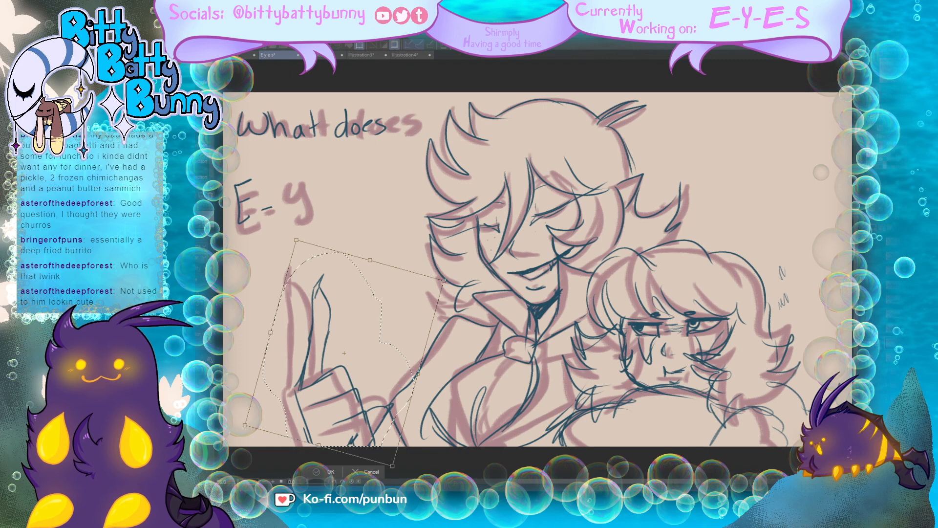
key(Return)
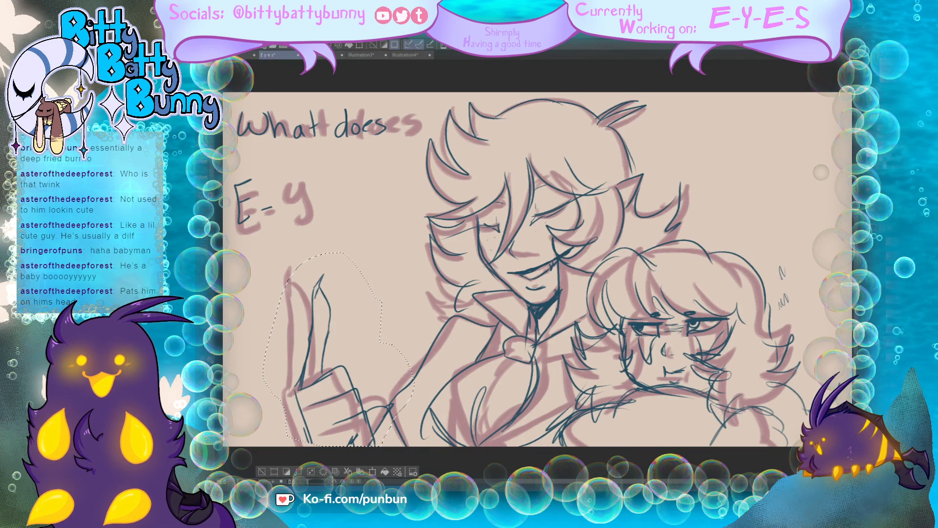
key(ctrl+d)
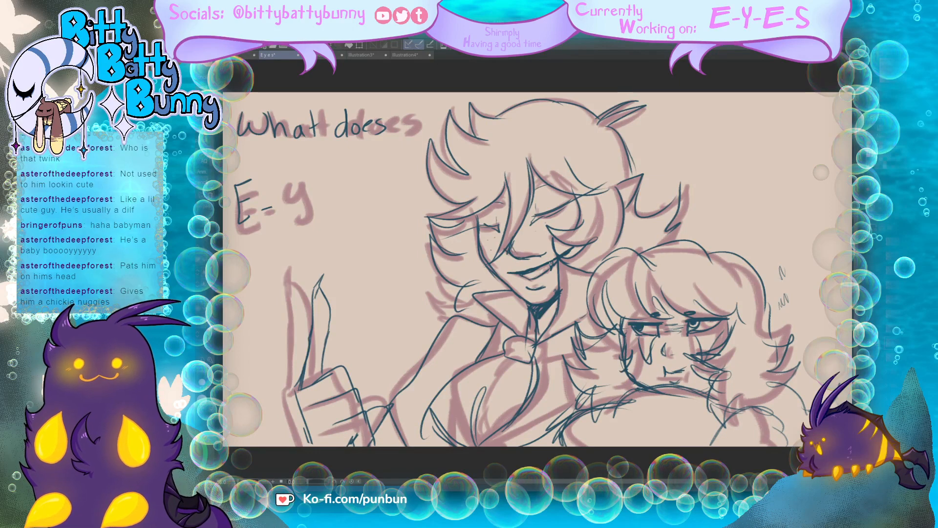
Step: Redraw the tall character's hair locks beside the cheek and add spiky hair ends reaching over the shoulder
drag(456, 252, 431, 235)
mouse_move(429, 225)
mouse_down()
mouse_move(429, 244)
mouse_move(465, 292)
mouse_up()
mouse_move(470, 292)
mouse_down()
mouse_move(415, 313)
mouse_move(424, 322)
mouse_up()
drag(437, 320, 420, 349)
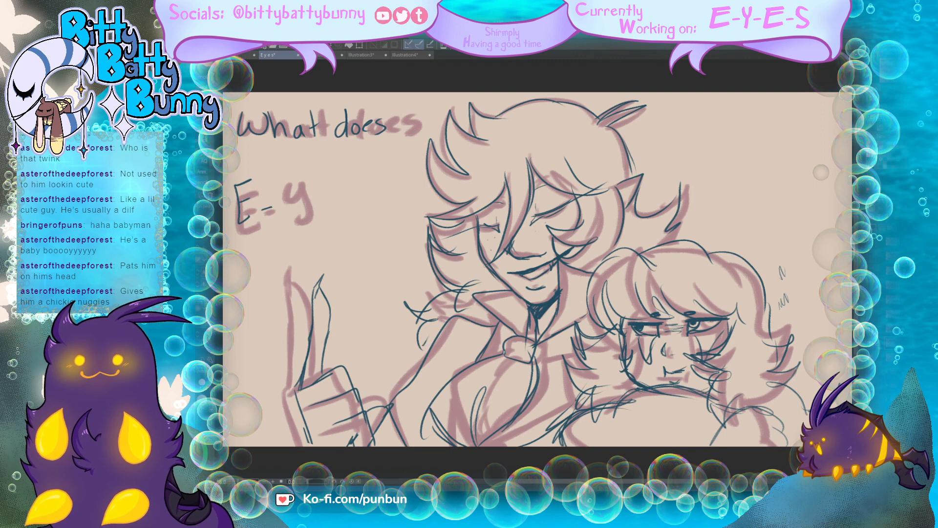
Step: Rework the tall character's chest outline and add the other collar point and the body lines beside the knot
mouse_move(504, 351)
mouse_down()
mouse_move(456, 370)
mouse_move(476, 446)
mouse_up()
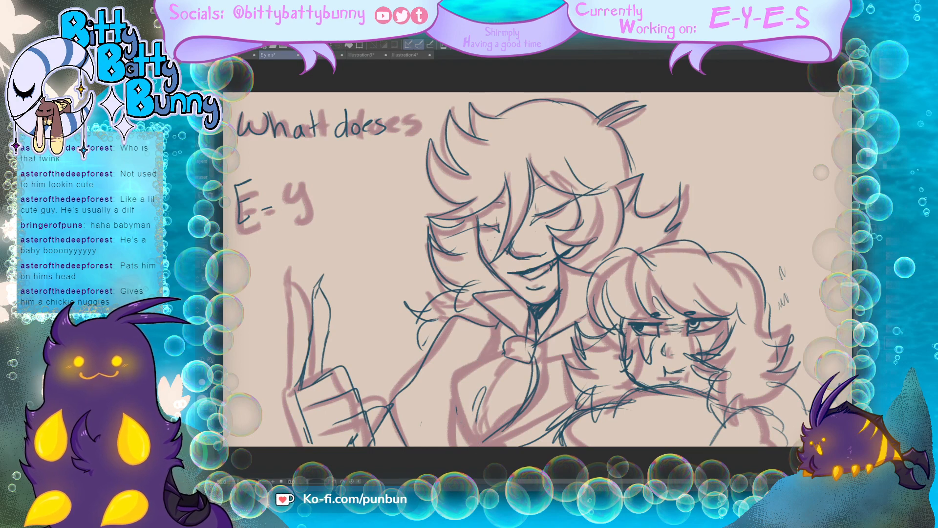
mouse_move(499, 349)
mouse_down()
mouse_move(459, 378)
mouse_move(474, 445)
mouse_move(484, 450)
mouse_move(532, 417)
mouse_move(537, 388)
mouse_up()
drag(518, 428, 506, 445)
drag(558, 422, 582, 403)
mouse_move(554, 361)
mouse_down()
mouse_move(581, 403)
mouse_move(570, 385)
mouse_up()
drag(544, 360, 572, 351)
drag(453, 398, 462, 446)
Step: Add spikes to the tall character's flicked hair end and refine the lines around the pointed ear
mouse_move(675, 216)
mouse_down()
mouse_move(703, 196)
mouse_move(670, 236)
mouse_up()
drag(633, 185, 624, 192)
mouse_move(617, 179)
mouse_down()
mouse_move(622, 207)
mouse_move(616, 229)
mouse_up()
Step: Draw the tall character's eyebrows, darken the closed eyelids, and dot freckles beneath the eye
mouse_move(533, 194)
mouse_down()
mouse_move(554, 173)
mouse_move(570, 175)
mouse_move(500, 203)
mouse_up()
drag(501, 186, 475, 204)
mouse_move(474, 204)
mouse_down()
mouse_move(504, 203)
mouse_move(498, 231)
mouse_up()
drag(495, 227, 574, 203)
mouse_move(553, 212)
mouse_down()
mouse_move(573, 203)
mouse_move(554, 210)
mouse_up()
click(560, 219)
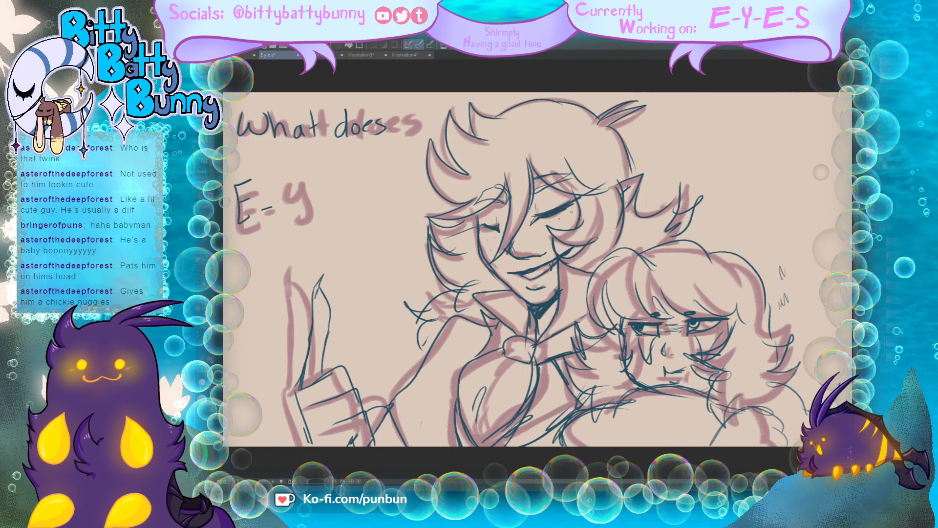
click(568, 221)
click(572, 213)
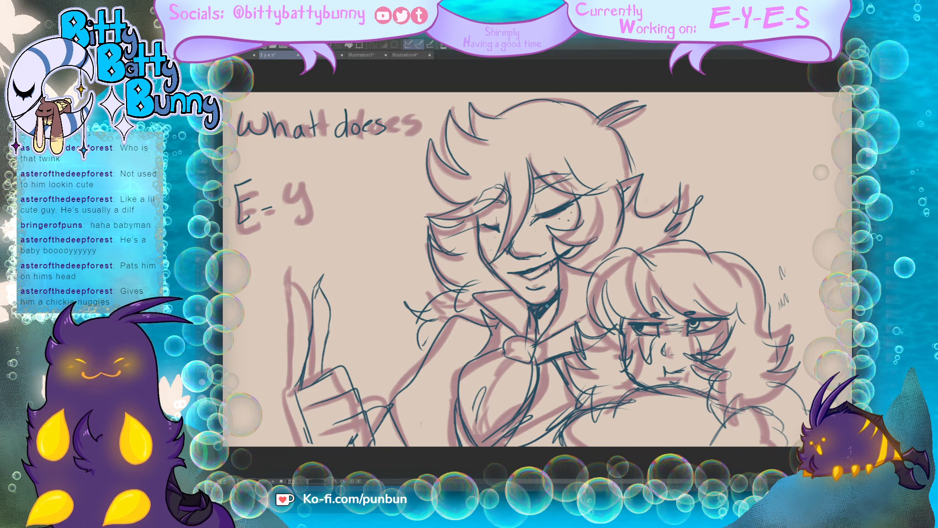
Step: Add extra pointed strands to the spiky tufts at the front of the tall character's hair
mouse_move(491, 97)
mouse_down()
mouse_move(472, 139)
mouse_move(454, 138)
mouse_up()
drag(461, 103, 447, 171)
drag(434, 128, 464, 173)
drag(457, 170, 475, 175)
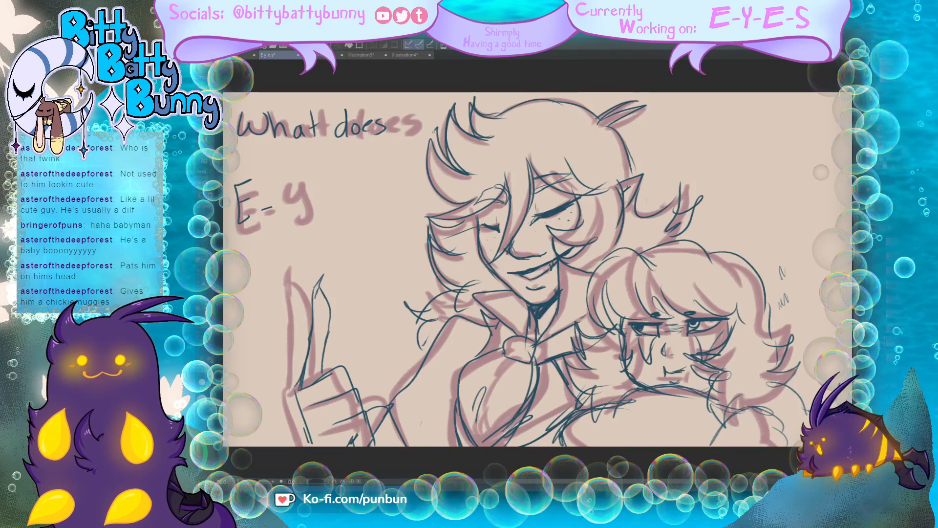
drag(438, 131, 425, 194)
Step: Draw long strands falling across the tall character's face and a pointed lock over the chest, and hide the roughs
mouse_move(475, 193)
mouse_down()
mouse_move(448, 211)
mouse_move(478, 221)
mouse_up()
mouse_move(530, 155)
mouse_down()
mouse_move(516, 241)
mouse_move(465, 287)
mouse_up()
mouse_move(516, 187)
mouse_down()
mouse_move(454, 332)
mouse_move(490, 374)
mouse_up()
drag(483, 326, 472, 381)
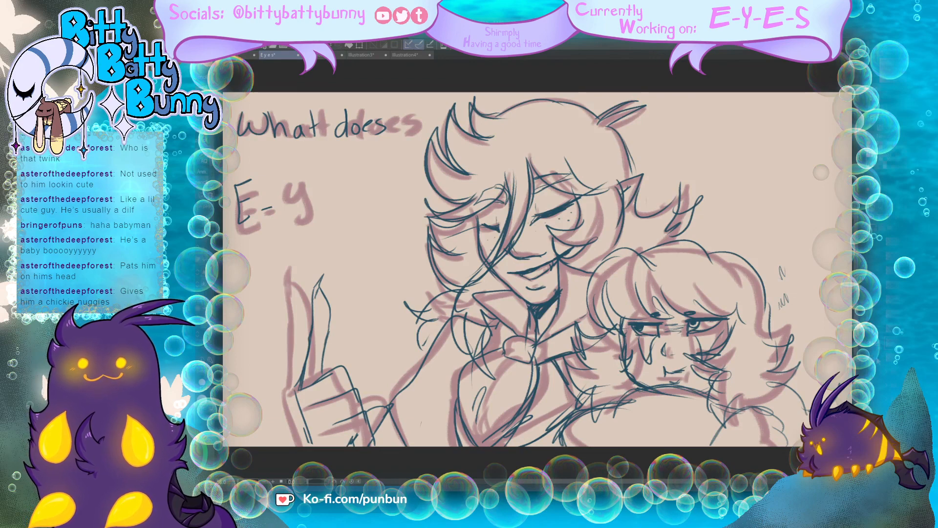
click(878, 361)
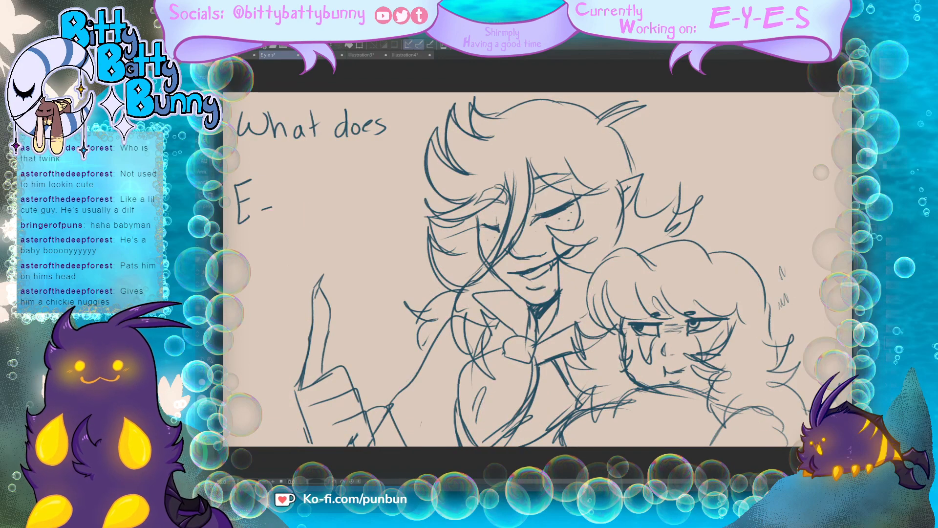
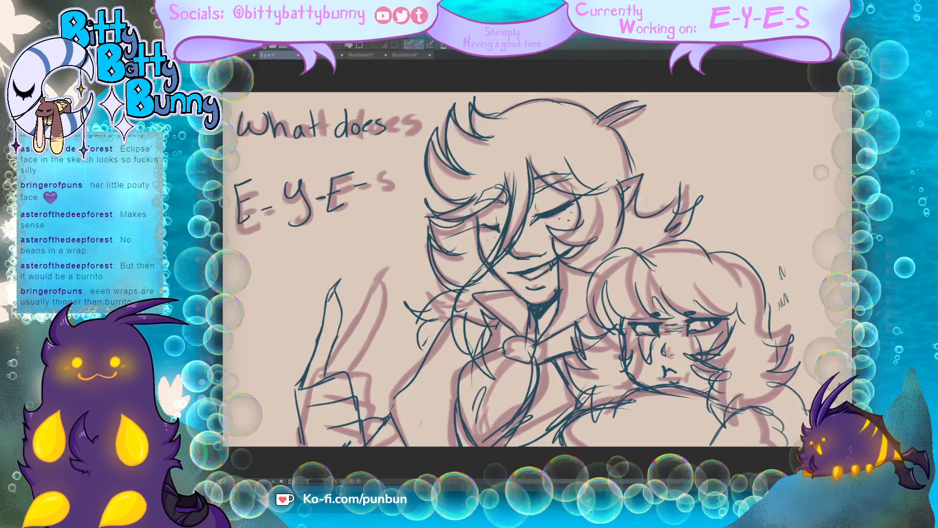
Step: Rotate and move the raised hand's lines onto the rough pointing hand, and letter the final S of E-Y-E-S
mouse_move(341, 264)
mouse_down()
mouse_move(302, 288)
mouse_move(265, 415)
mouse_move(301, 457)
mouse_move(347, 461)
mouse_move(374, 457)
mouse_move(392, 423)
mouse_move(342, 266)
mouse_up()
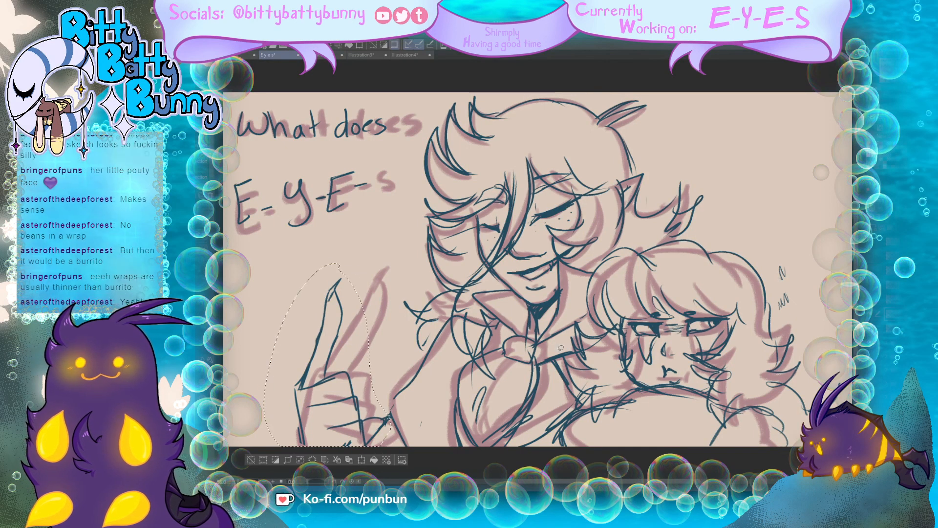
key(ctrl+t)
drag(388, 303, 397, 314)
drag(368, 437, 388, 433)
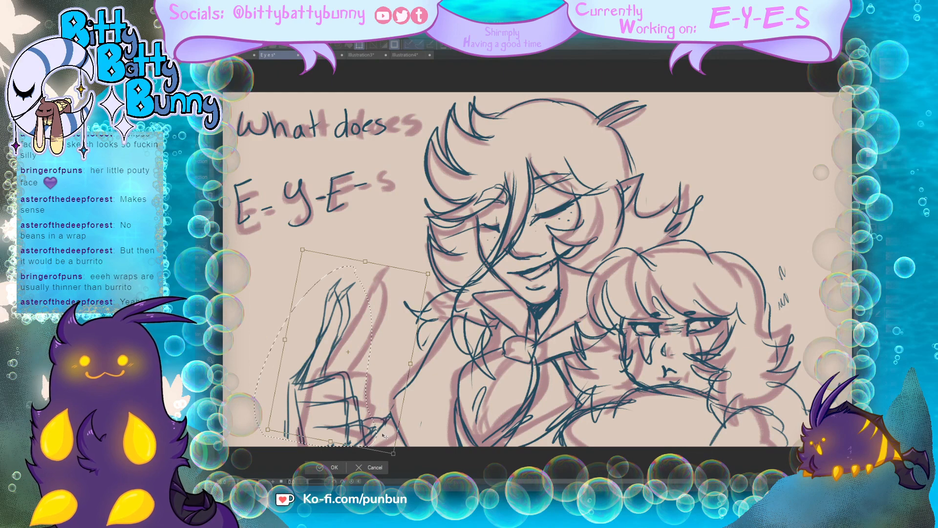
click(327, 468)
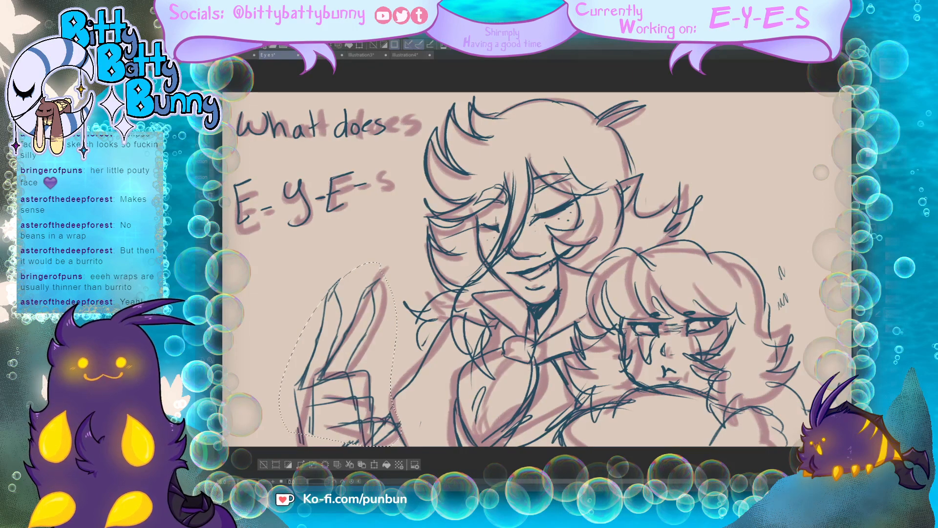
key(ctrl+d)
drag(392, 169, 372, 189)
key(ctrl+d)
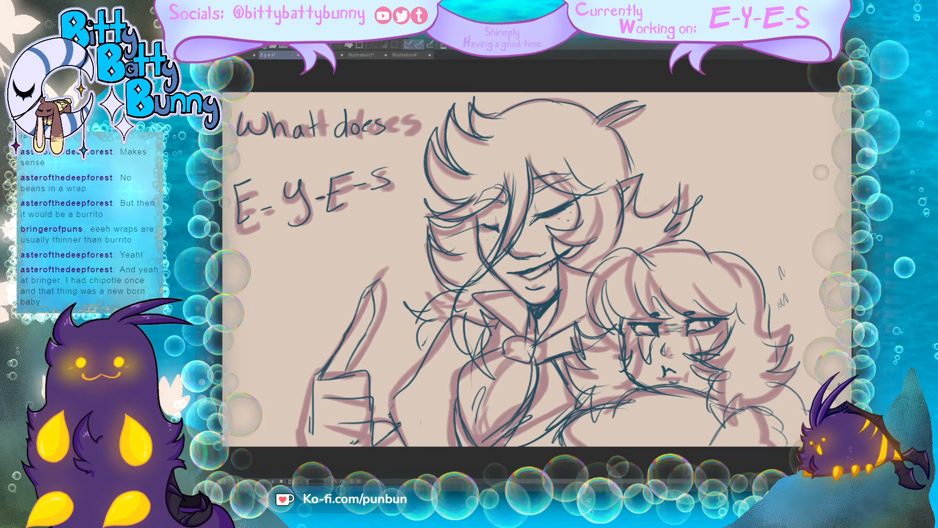
Step: Hide the current rough, show the rough frame that adds "Spell", and fade it as a tracing guide beneath the lines
key(Delete)
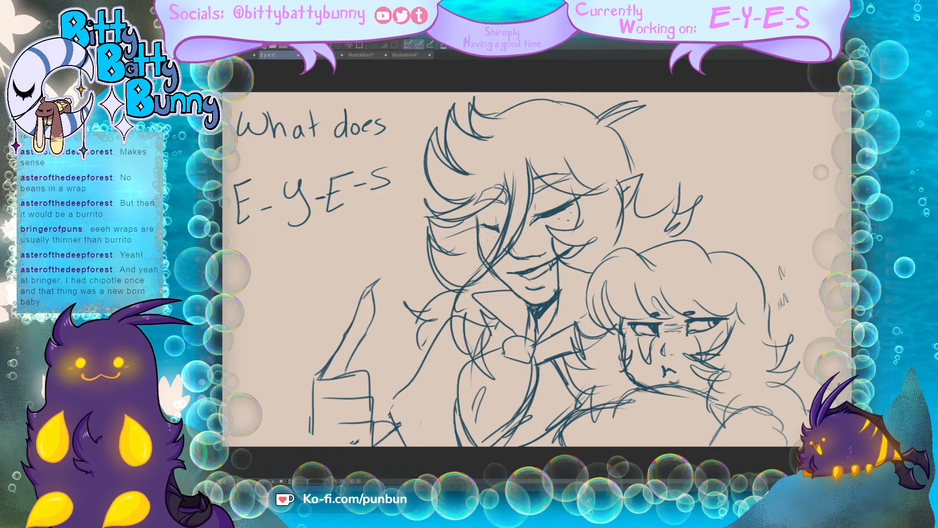
click(873, 316)
click(873, 324)
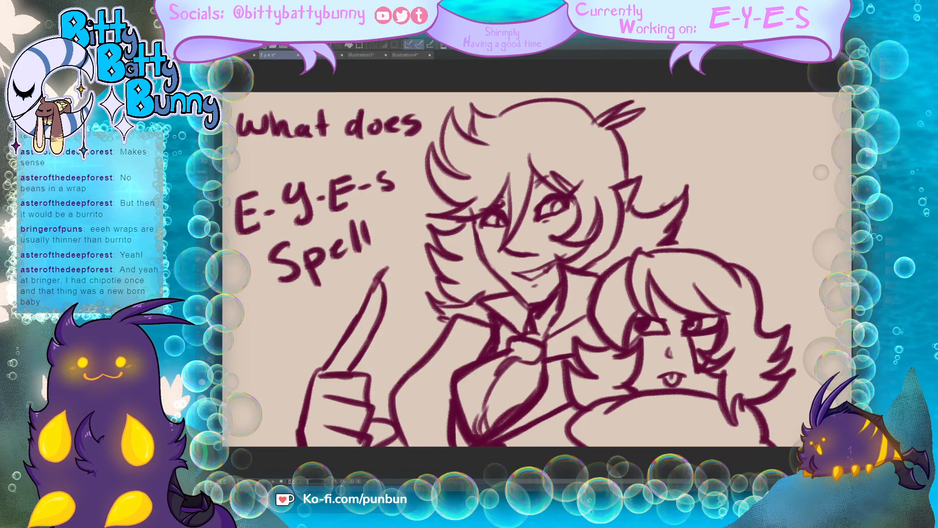
click(873, 316)
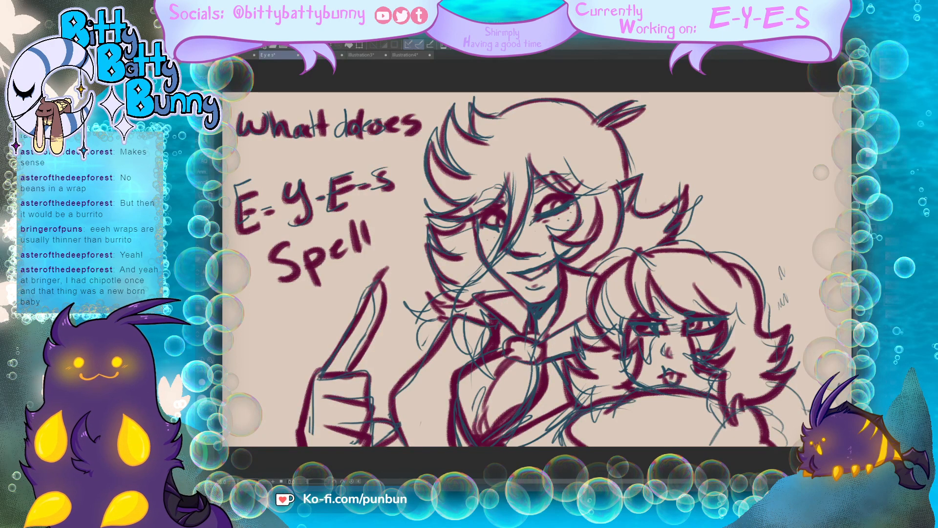
click(902, 289)
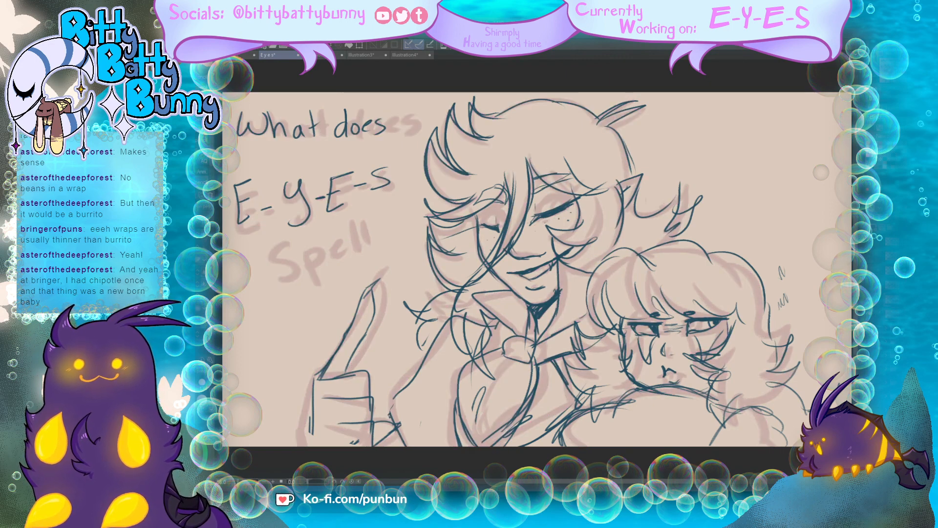
Step: Erase the second character's pupils and frowning mouth, and the small marks floating beside the hair
key(e)
mouse_move(673, 370)
mouse_down()
mouse_move(661, 373)
mouse_move(678, 376)
mouse_up()
drag(709, 324, 653, 328)
drag(786, 294, 781, 305)
drag(782, 277, 780, 271)
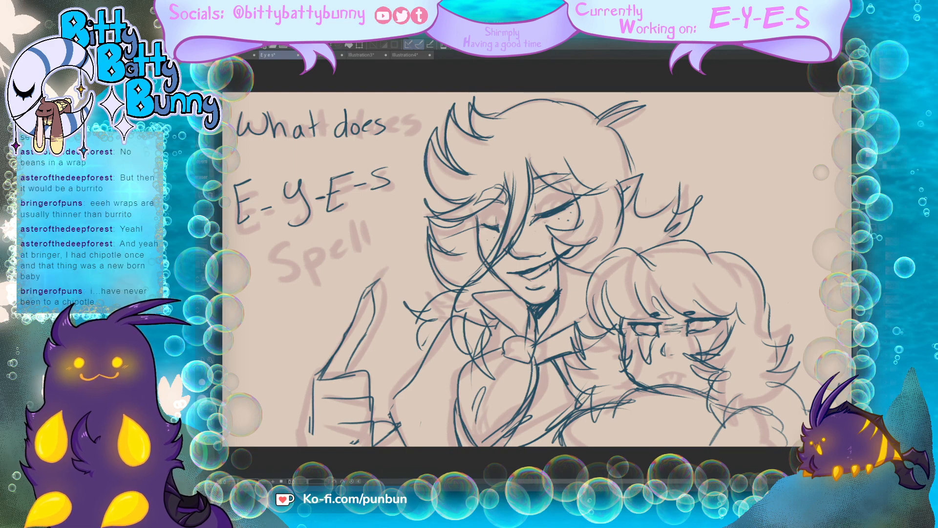
Step: Draw the second character's new pupils and a mouth with the tongue sticking out over the rough
drag(634, 327, 636, 329)
drag(691, 323, 697, 323)
mouse_move(661, 374)
mouse_down()
mouse_move(677, 372)
mouse_move(662, 374)
mouse_move(677, 376)
mouse_move(674, 390)
mouse_up()
mouse_move(660, 378)
mouse_down()
mouse_move(664, 390)
mouse_move(676, 385)
mouse_move(669, 386)
mouse_up()
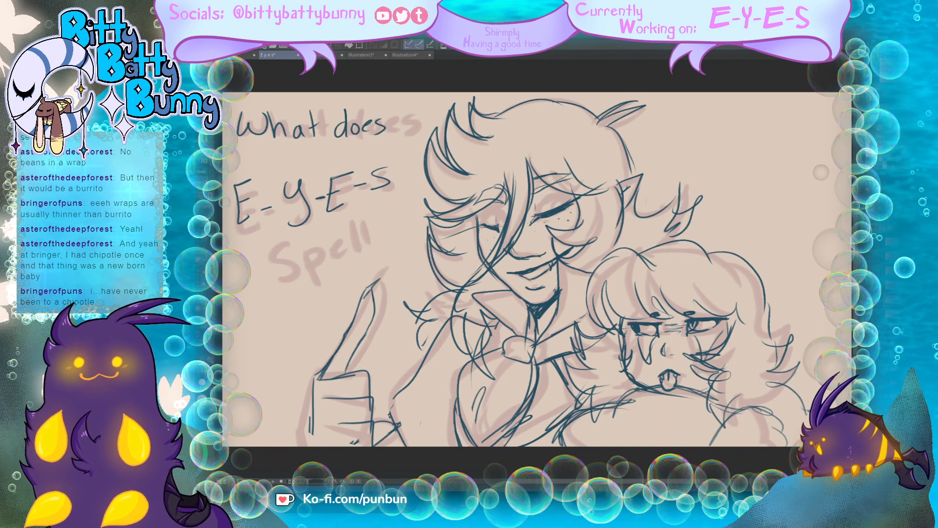
Step: Erase the tall character's closed eyelids and letter "Spell" beneath E-Y-E-S
drag(550, 210, 586, 197)
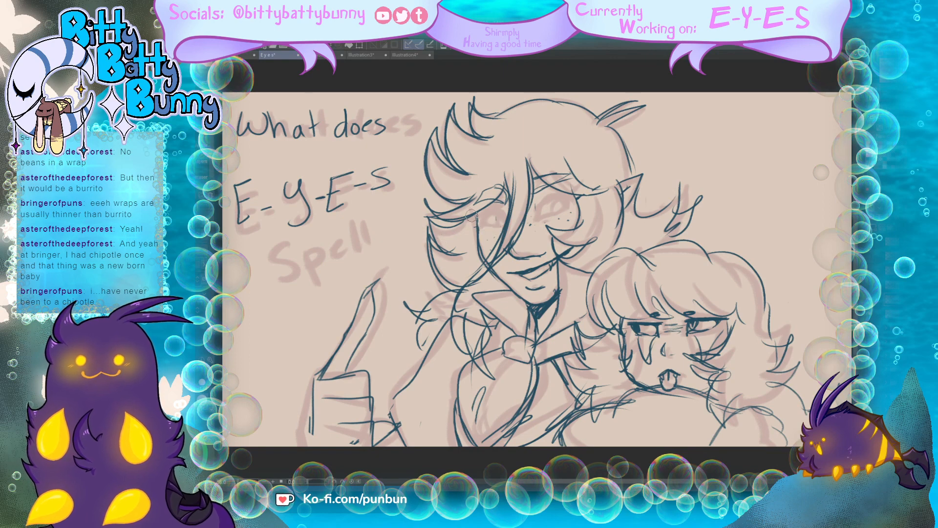
mouse_move(291, 245)
mouse_down()
mouse_move(274, 260)
mouse_move(281, 276)
mouse_move(317, 284)
mouse_up()
mouse_move(329, 250)
mouse_down()
mouse_move(342, 233)
mouse_move(361, 248)
mouse_up()
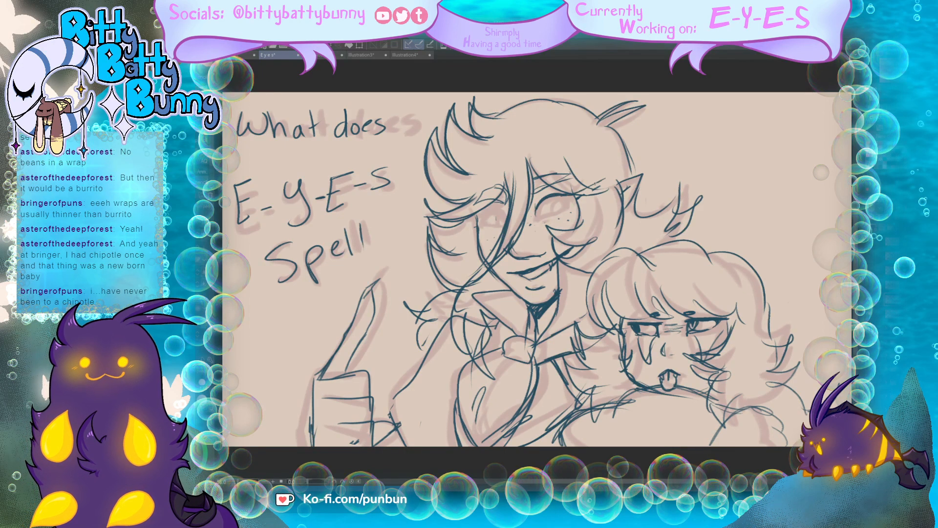
Step: Draw the tall character's open eyes with pupils, following the rough
mouse_move(566, 198)
mouse_down()
mouse_move(558, 216)
mouse_move(571, 195)
mouse_move(554, 214)
mouse_move(564, 203)
mouse_move(536, 212)
mouse_move(561, 215)
mouse_up()
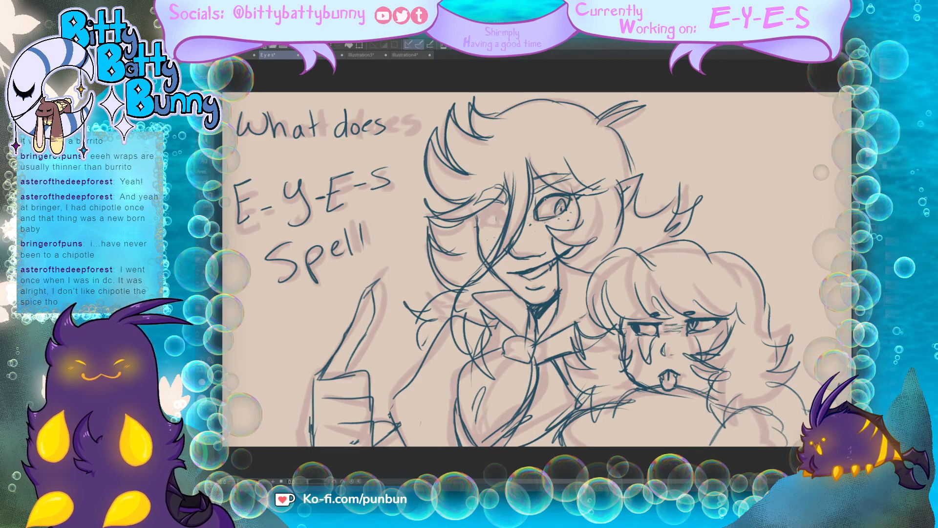
mouse_move(503, 208)
mouse_down()
mouse_move(469, 215)
mouse_move(499, 226)
mouse_up()
drag(499, 215, 528, 257)
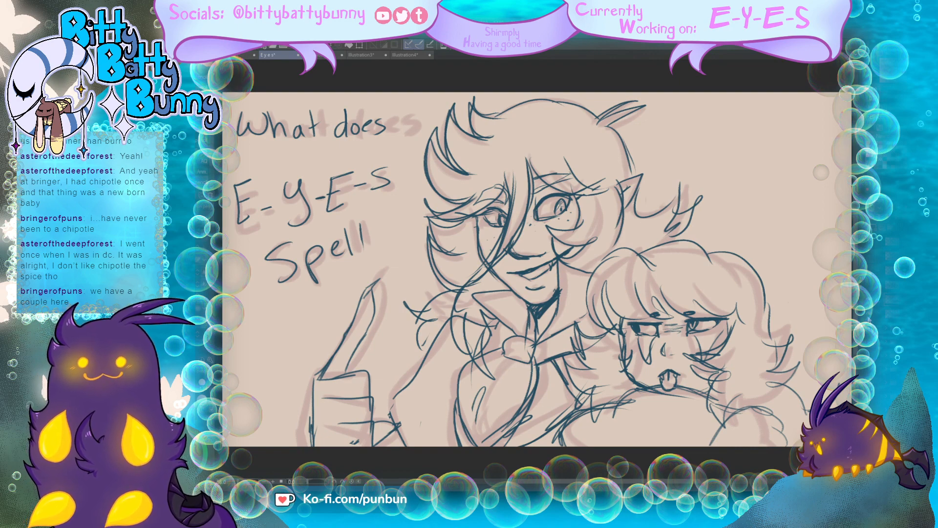
Step: Hide the finished frame and its rough, and show the close-up "E-yes??" rough faded as a tracing guide
click(880, 318)
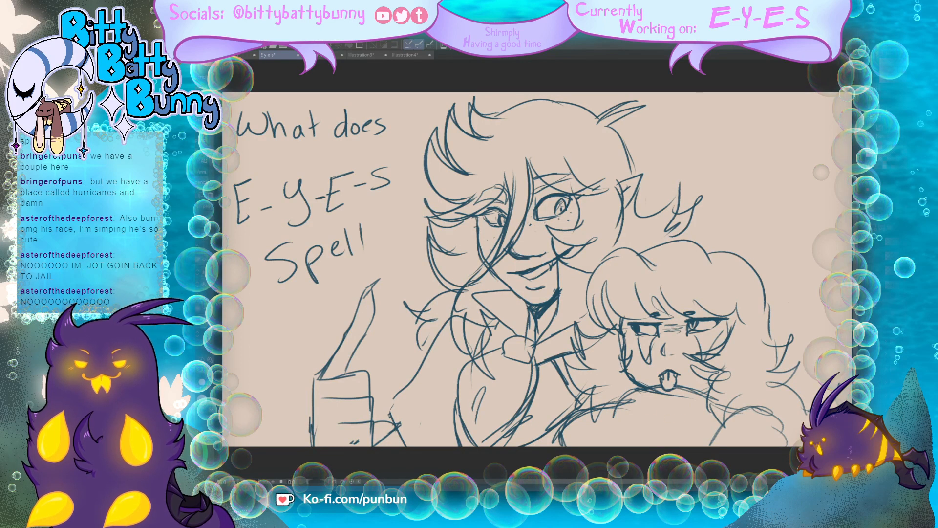
click(872, 291)
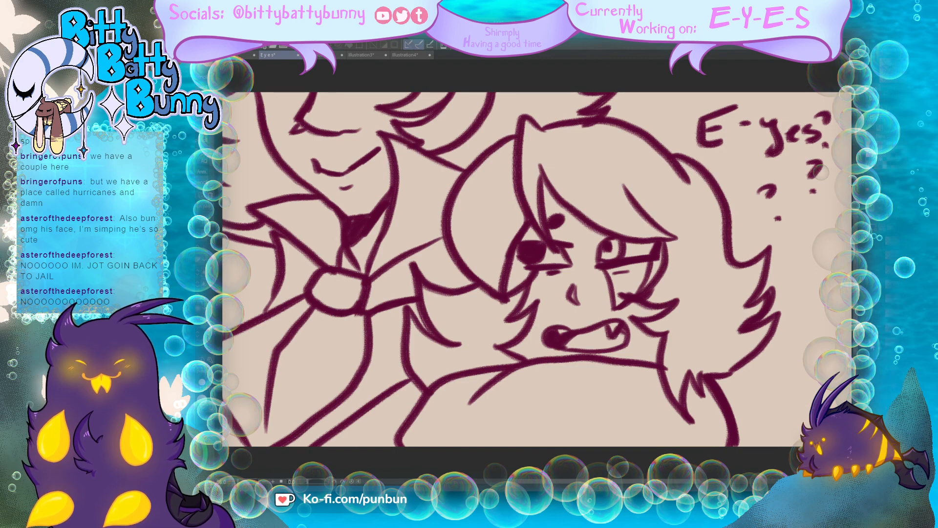
click(873, 344)
click(873, 337)
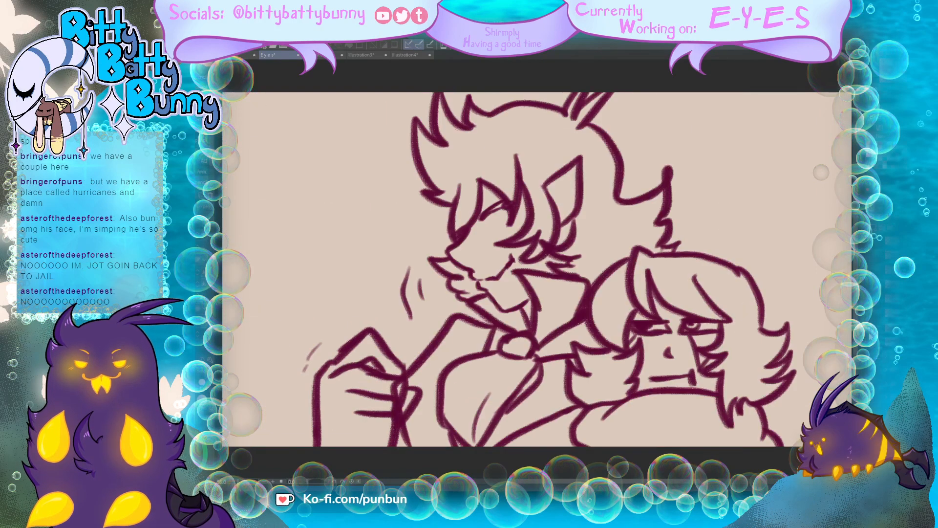
click(870, 368)
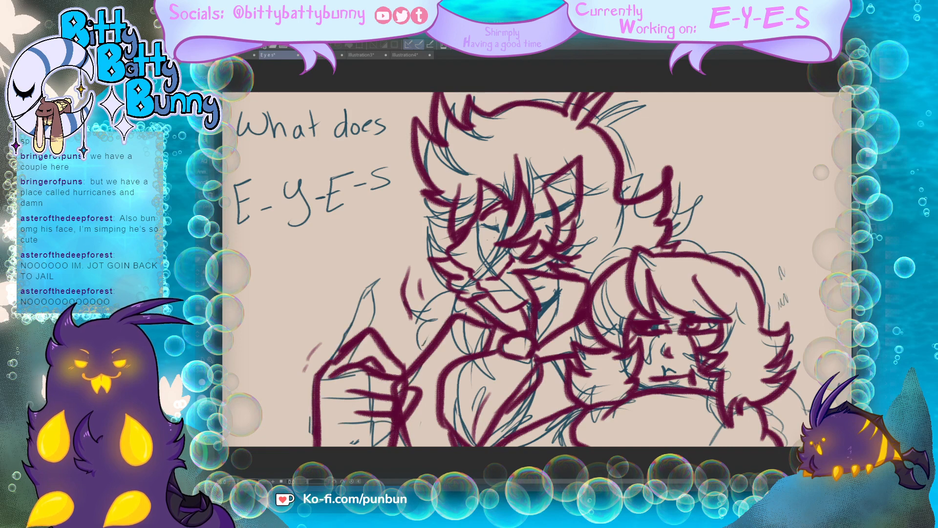
click(870, 367)
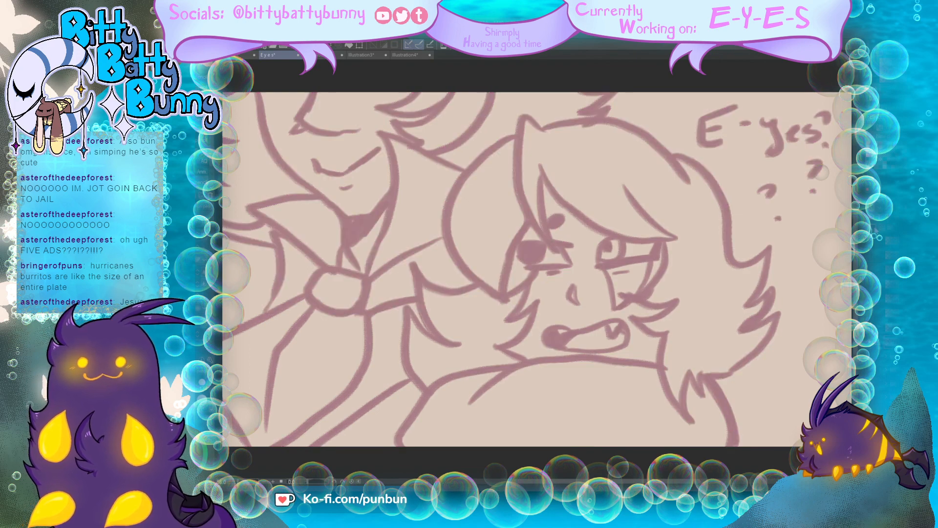
Step: Trace the tall character's jaw, smiling mouth, falling hair strands and neck in the close-up frame
mouse_move(257, 93)
mouse_down()
mouse_move(272, 159)
mouse_move(340, 211)
mouse_move(370, 216)
mouse_move(346, 215)
mouse_move(377, 204)
mouse_move(359, 184)
mouse_up()
mouse_move(313, 159)
mouse_down()
mouse_move(319, 179)
mouse_move(381, 144)
mouse_move(325, 172)
mouse_move(358, 165)
mouse_up()
mouse_move(307, 88)
mouse_down()
mouse_move(300, 108)
mouse_move(324, 134)
mouse_move(362, 131)
mouse_up()
mouse_move(299, 93)
mouse_down()
mouse_move(257, 167)
mouse_move(303, 122)
mouse_up()
mouse_move(344, 214)
mouse_down()
mouse_move(352, 271)
mouse_move(373, 226)
mouse_move(349, 236)
mouse_up()
Step: Trace the tall character's collar edge and the curved side section of the second character's hair, adding inner strands
mouse_move(460, 166)
mouse_down()
mouse_move(386, 144)
mouse_move(363, 275)
mouse_move(395, 266)
mouse_up()
drag(512, 130, 457, 259)
drag(452, 183, 503, 283)
drag(490, 222, 489, 278)
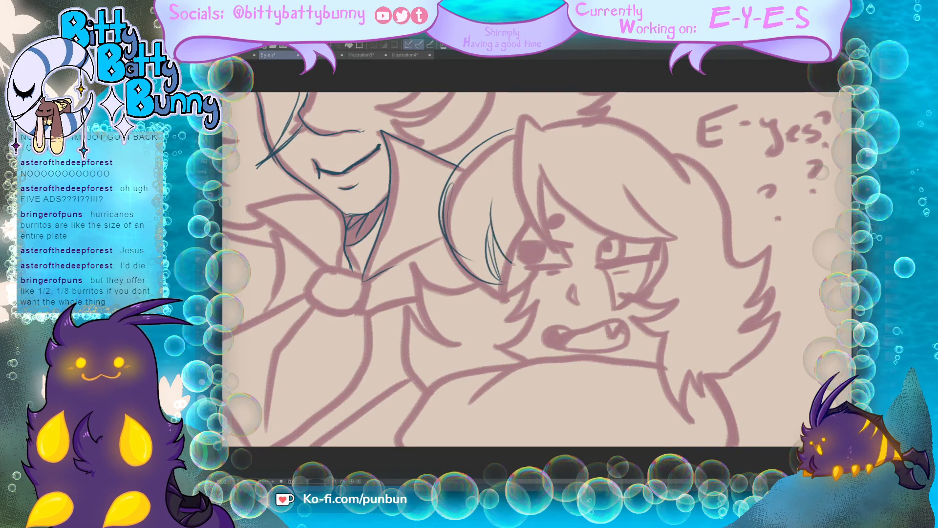
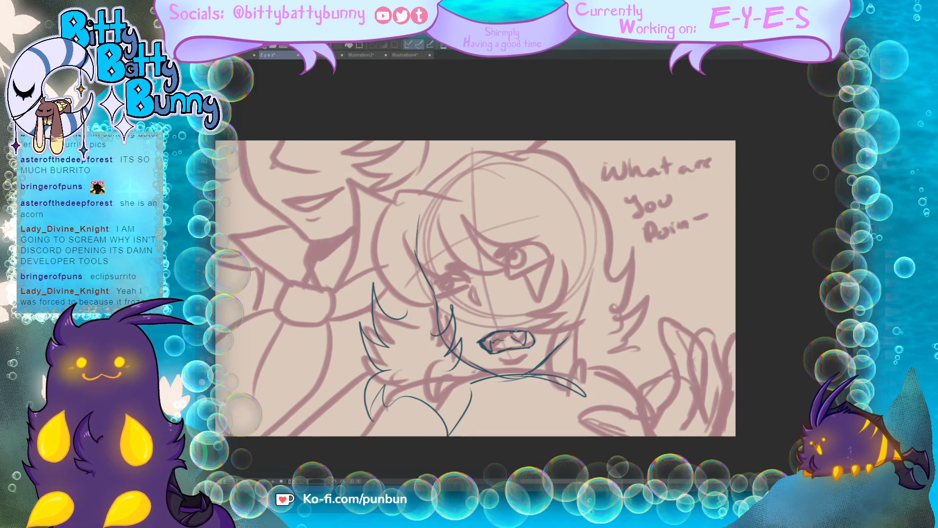
Step: Draw the second character's lower lip, nose and both eyes with pupils, following the rough
mouse_move(512, 338)
mouse_down()
mouse_move(536, 340)
mouse_move(505, 345)
mouse_move(503, 359)
mouse_move(524, 360)
mouse_up()
mouse_move(505, 276)
mouse_down()
mouse_move(537, 246)
mouse_move(506, 277)
mouse_move(548, 254)
mouse_up()
mouse_move(505, 280)
mouse_down()
mouse_move(555, 249)
mouse_move(524, 248)
mouse_move(515, 268)
mouse_move(514, 249)
mouse_move(503, 266)
mouse_move(508, 241)
mouse_move(496, 254)
mouse_move(529, 312)
mouse_move(553, 266)
mouse_up()
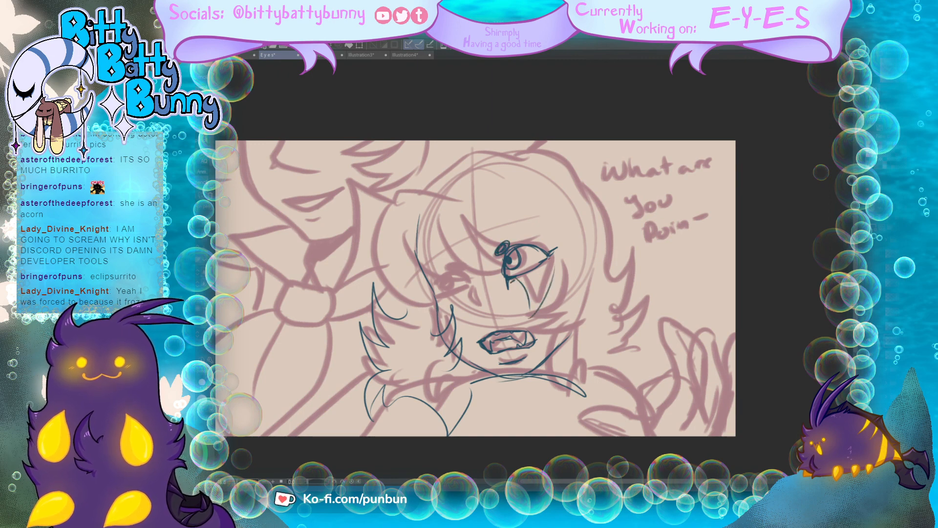
mouse_move(470, 291)
mouse_down()
mouse_move(475, 310)
mouse_move(470, 292)
mouse_move(478, 311)
mouse_move(477, 294)
mouse_move(492, 302)
mouse_move(479, 279)
mouse_move(469, 290)
mouse_move(441, 275)
mouse_move(449, 272)
mouse_move(427, 294)
mouse_move(443, 274)
mouse_move(440, 282)
mouse_move(463, 275)
mouse_move(443, 298)
mouse_move(464, 292)
mouse_move(469, 267)
mouse_up()
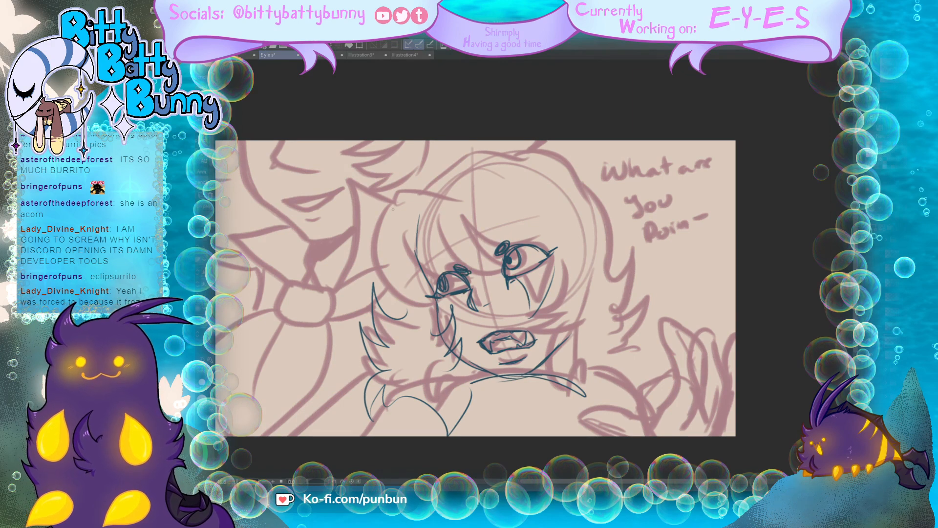
Step: Trace the second character's fringe, rounded side hair and the short tufts beside both cheeks
mouse_move(404, 194)
mouse_down()
mouse_move(423, 294)
mouse_move(437, 292)
mouse_up()
drag(399, 250, 443, 273)
drag(456, 236, 498, 258)
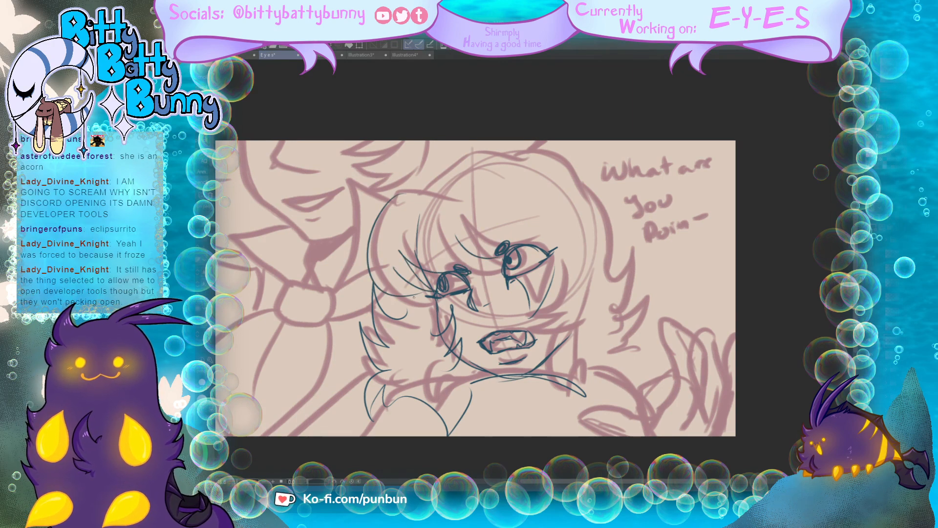
drag(415, 297, 375, 326)
drag(448, 210, 492, 265)
drag(434, 245, 503, 268)
drag(569, 259, 565, 309)
mouse_move(554, 327)
mouse_down()
mouse_move(571, 313)
mouse_move(588, 321)
mouse_up()
drag(564, 344, 582, 339)
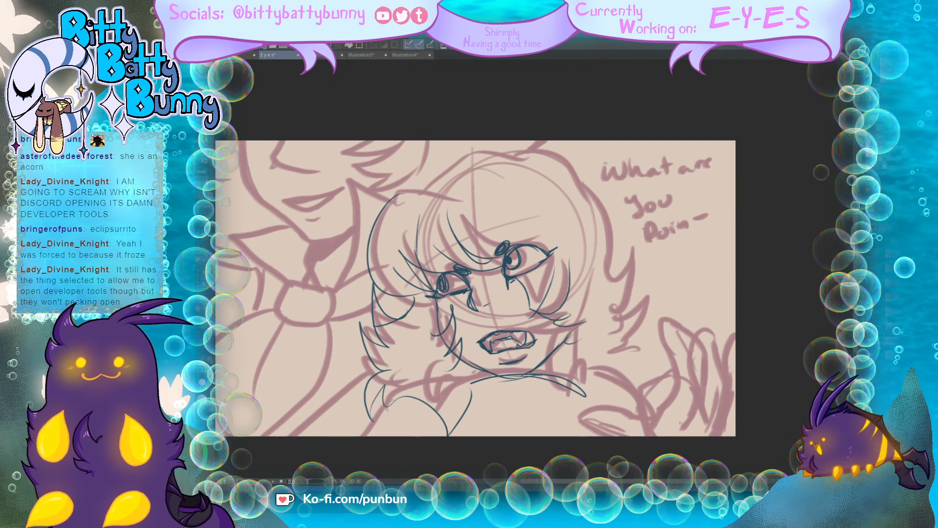
Step: Try to trace the second character's raised hand, with its fingers, thumb and sleeve opening
mouse_move(617, 434)
mouse_down()
mouse_move(586, 416)
mouse_move(635, 415)
mouse_move(585, 434)
mouse_move(614, 435)
mouse_up()
drag(608, 410, 632, 416)
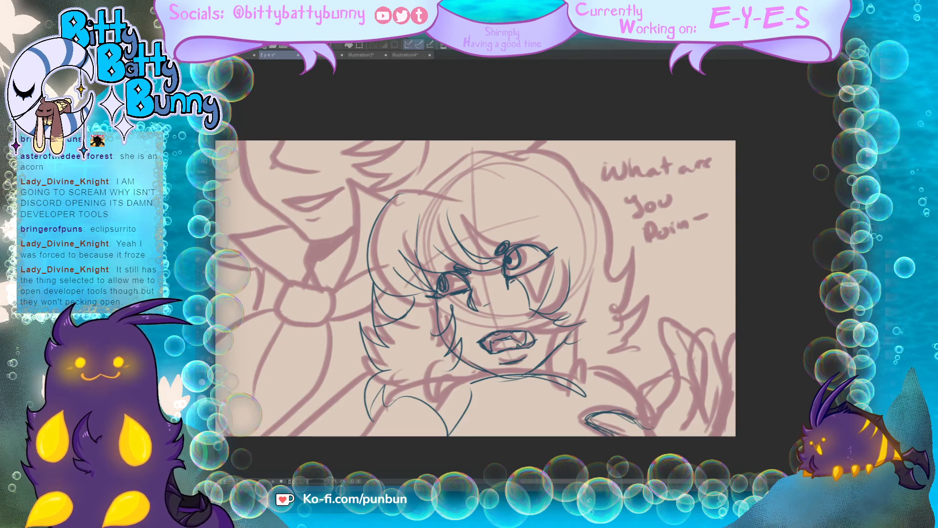
mouse_move(734, 342)
mouse_down()
mouse_move(727, 380)
mouse_move(715, 365)
mouse_move(718, 419)
mouse_up()
mouse_move(710, 367)
mouse_down()
mouse_move(703, 348)
mouse_move(670, 325)
mouse_move(653, 348)
mouse_move(654, 433)
mouse_up()
drag(661, 390, 656, 437)
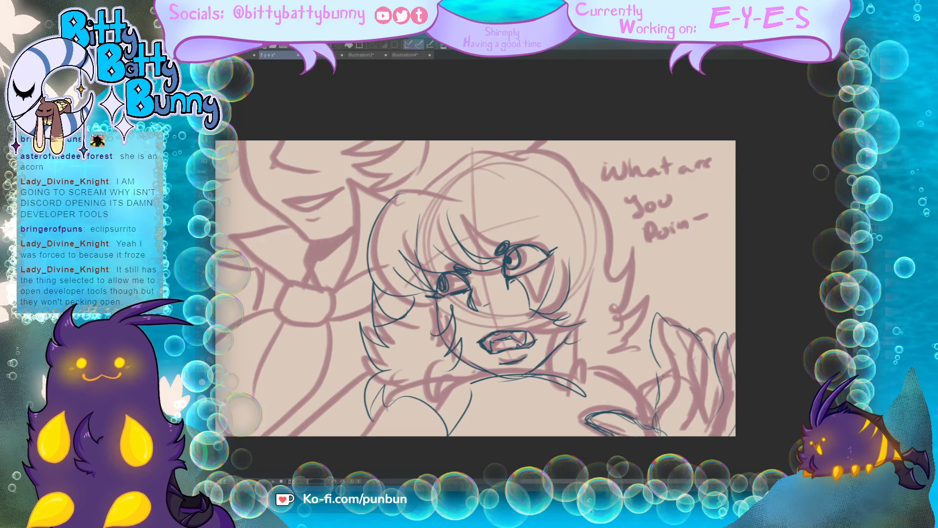
mouse_move(665, 351)
mouse_down()
mouse_move(620, 332)
mouse_move(661, 397)
mouse_move(659, 421)
mouse_move(619, 336)
mouse_move(628, 363)
mouse_move(657, 346)
mouse_up()
mouse_move(713, 349)
mouse_down()
mouse_move(696, 334)
mouse_move(665, 337)
mouse_up()
Step: Trace the crown of the second character's hair and continue its outline into spiky ends above the raised hand
mouse_move(454, 193)
mouse_down()
mouse_move(409, 189)
mouse_move(513, 153)
mouse_move(542, 157)
mouse_move(610, 245)
mouse_up()
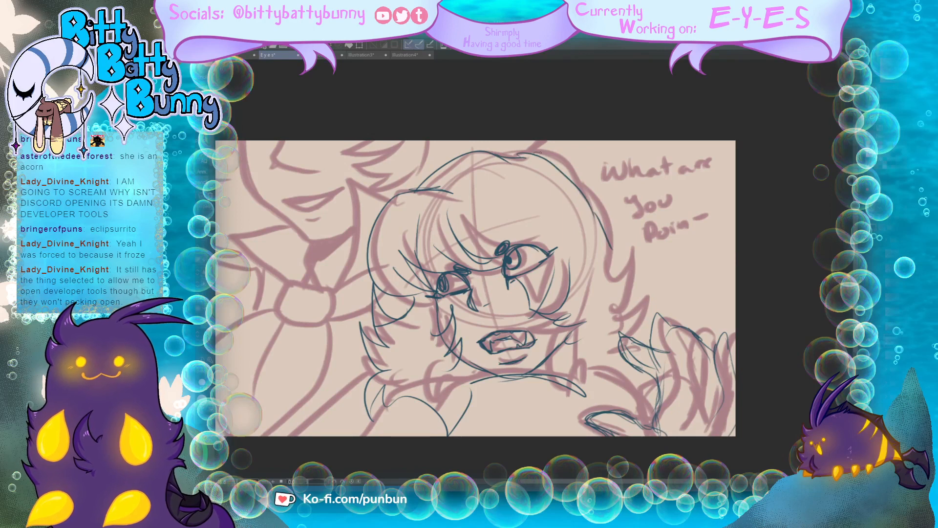
drag(538, 155, 612, 249)
mouse_move(615, 253)
mouse_down()
mouse_move(611, 272)
mouse_move(654, 251)
mouse_move(668, 271)
mouse_move(673, 322)
mouse_up()
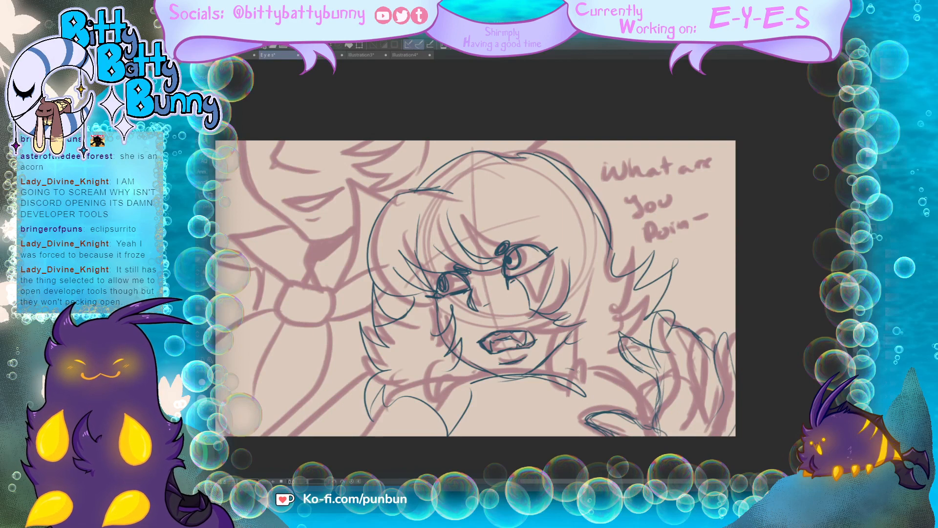
Step: Draw the second character's neck with dark shading under the jaw, and trace the near shoulder down to the frame edge
drag(570, 340, 591, 403)
mouse_move(562, 362)
mouse_down()
mouse_move(582, 413)
mouse_move(537, 372)
mouse_up()
mouse_move(570, 340)
mouse_down()
mouse_move(545, 379)
mouse_move(540, 372)
mouse_up()
mouse_move(566, 378)
mouse_down()
mouse_move(509, 375)
mouse_move(336, 436)
mouse_up()
drag(385, 401, 336, 435)
drag(368, 412, 338, 436)
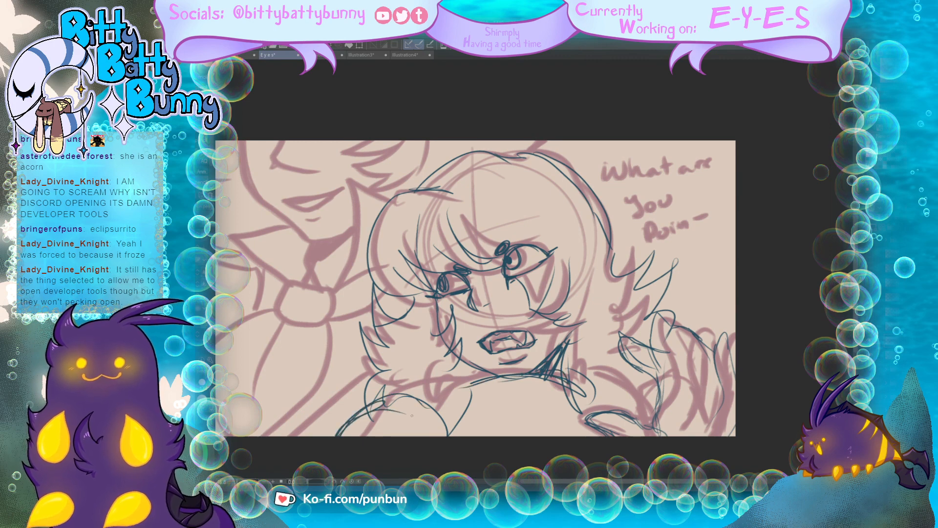
Step: Thicken the outline along the crown and outer edge of the second character's hair
drag(655, 297, 646, 316)
drag(608, 217, 615, 268)
drag(593, 190, 616, 256)
mouse_move(531, 150)
mouse_down()
mouse_move(608, 211)
mouse_move(463, 153)
mouse_up()
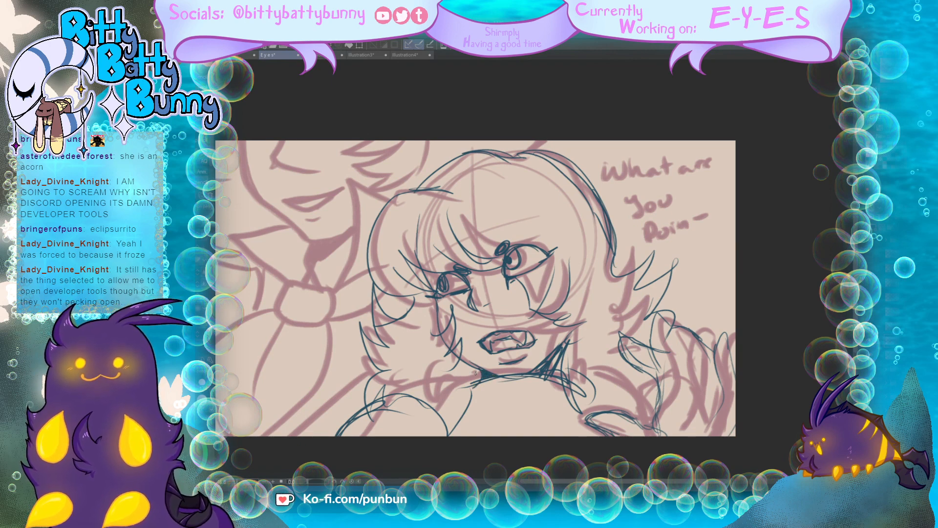
Step: Strengthen the second character's collar edges on both sides of the neck with extra strokes
drag(477, 373, 443, 434)
drag(462, 385, 448, 427)
mouse_move(572, 330)
mouse_down()
mouse_move(568, 355)
mouse_move(588, 413)
mouse_up()
drag(578, 377, 608, 407)
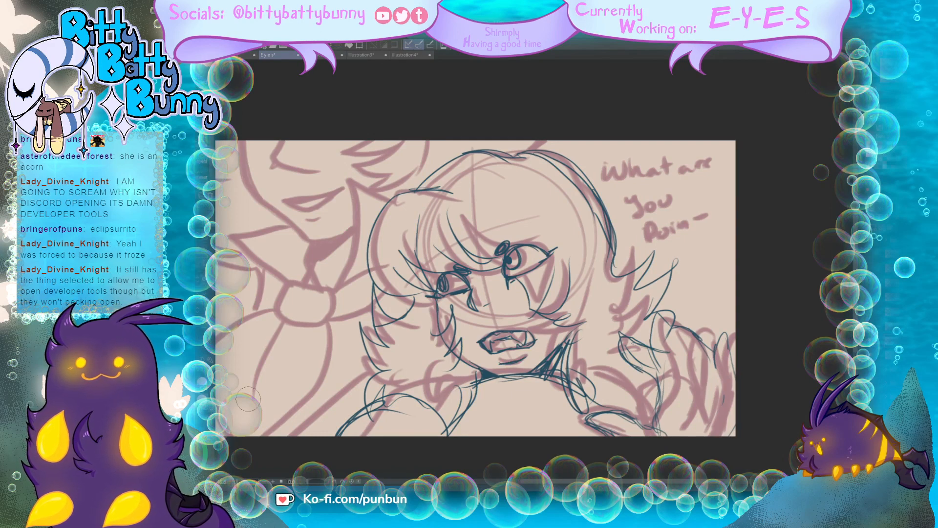
Step: Erase the raised hand's lines and redraw the arm and sleeve edges beneath the hand
mouse_move(700, 347)
mouse_down()
mouse_move(724, 368)
mouse_move(654, 329)
mouse_move(648, 357)
mouse_move(620, 360)
mouse_move(656, 374)
mouse_move(662, 425)
mouse_move(674, 432)
mouse_move(678, 329)
mouse_move(727, 417)
mouse_move(738, 414)
mouse_move(725, 365)
mouse_move(706, 418)
mouse_move(681, 334)
mouse_move(666, 319)
mouse_move(655, 324)
mouse_move(657, 405)
mouse_move(638, 423)
mouse_move(593, 420)
mouse_move(627, 455)
mouse_up()
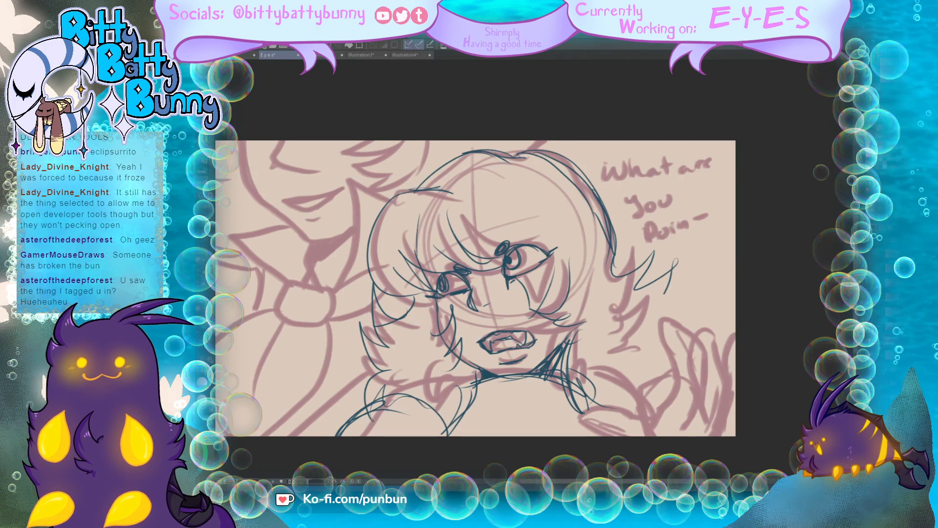
drag(527, 303, 423, 218)
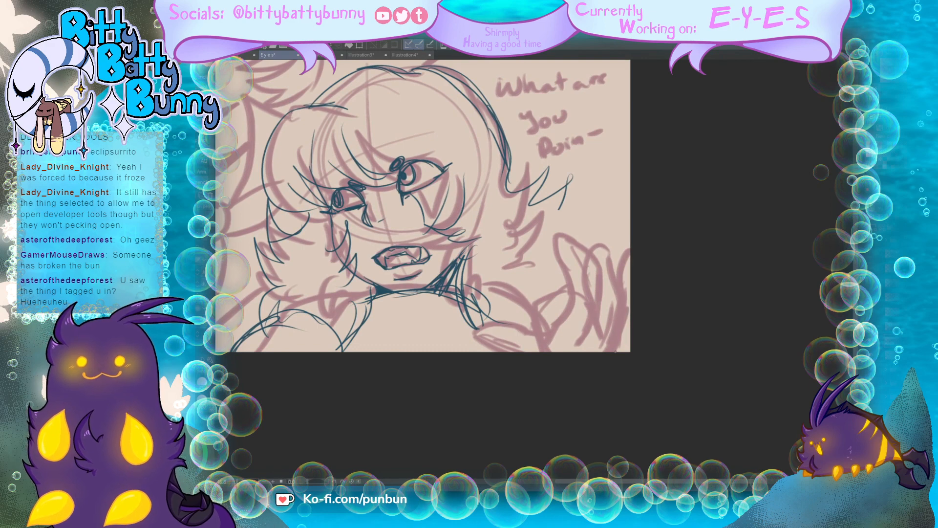
mouse_move(623, 351)
mouse_down()
mouse_move(605, 310)
mouse_move(555, 297)
mouse_up()
mouse_move(624, 334)
mouse_down()
mouse_move(586, 298)
mouse_move(554, 294)
mouse_up()
mouse_move(555, 296)
mouse_down()
mouse_move(535, 352)
mouse_move(501, 347)
mouse_move(480, 329)
mouse_up()
drag(489, 327, 475, 317)
drag(524, 347, 494, 318)
drag(526, 352, 489, 315)
mouse_move(465, 316)
mouse_down()
mouse_move(491, 342)
mouse_move(518, 351)
mouse_move(537, 332)
mouse_up()
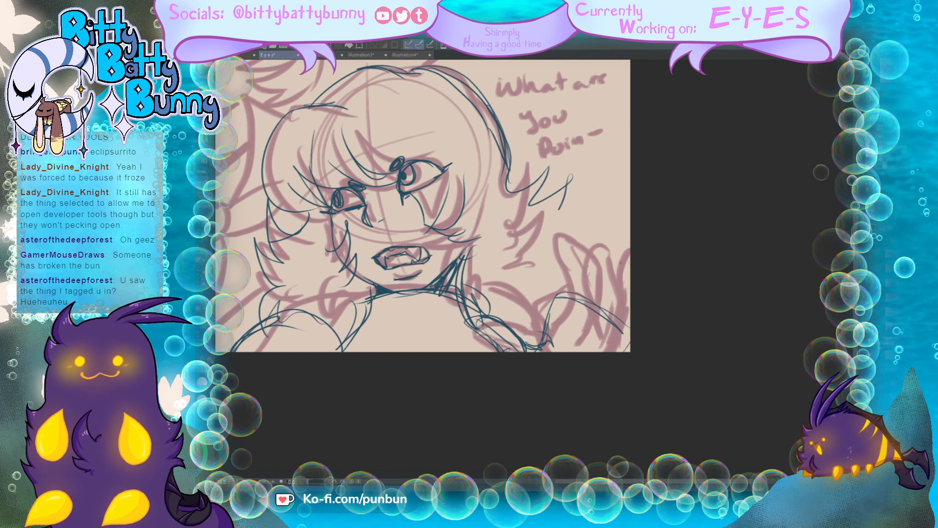
Step: Sketch light outlines for the raised hand's fingers, placing them higher than in the rough
mouse_move(587, 195)
mouse_down()
mouse_move(576, 225)
mouse_move(595, 217)
mouse_move(572, 288)
mouse_up()
mouse_move(576, 239)
mouse_down()
mouse_move(578, 293)
mouse_move(561, 270)
mouse_move(562, 214)
mouse_up()
drag(567, 205, 578, 195)
drag(573, 285, 570, 259)
mouse_move(570, 258)
mouse_down()
mouse_move(592, 185)
mouse_move(600, 230)
mouse_move(621, 251)
mouse_up()
drag(587, 199, 620, 243)
mouse_move(591, 206)
mouse_down()
mouse_move(588, 237)
mouse_move(606, 294)
mouse_up()
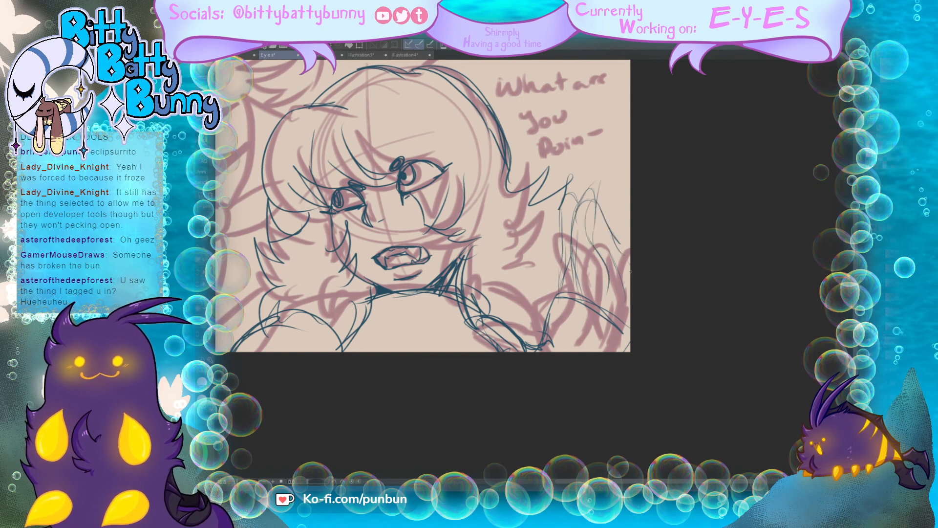
Step: Firm up the raised hand with darker finger and palm outlines, joining it to the wrist
mouse_move(614, 256)
mouse_down()
mouse_move(631, 263)
mouse_move(587, 250)
mouse_up()
mouse_move(584, 236)
mouse_down()
mouse_move(617, 315)
mouse_move(611, 333)
mouse_up()
mouse_move(547, 329)
mouse_down()
mouse_move(580, 182)
mouse_move(603, 182)
mouse_up()
mouse_move(574, 211)
mouse_down()
mouse_move(607, 184)
mouse_move(596, 210)
mouse_up()
mouse_move(602, 186)
mouse_down()
mouse_move(591, 222)
mouse_move(623, 250)
mouse_up()
mouse_move(597, 212)
mouse_down()
mouse_move(584, 227)
mouse_move(625, 265)
mouse_up()
mouse_move(586, 227)
mouse_down()
mouse_move(629, 261)
mouse_move(610, 279)
mouse_move(574, 271)
mouse_move(575, 293)
mouse_up()
drag(577, 188, 558, 272)
drag(561, 243, 551, 312)
mouse_move(546, 309)
mouse_down()
mouse_move(534, 346)
mouse_move(606, 285)
mouse_move(600, 295)
mouse_up()
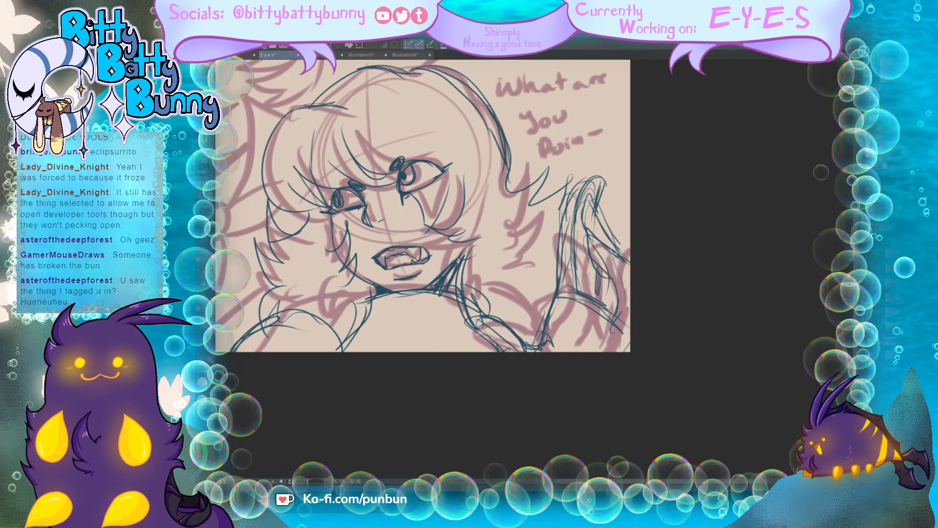
drag(606, 233, 624, 275)
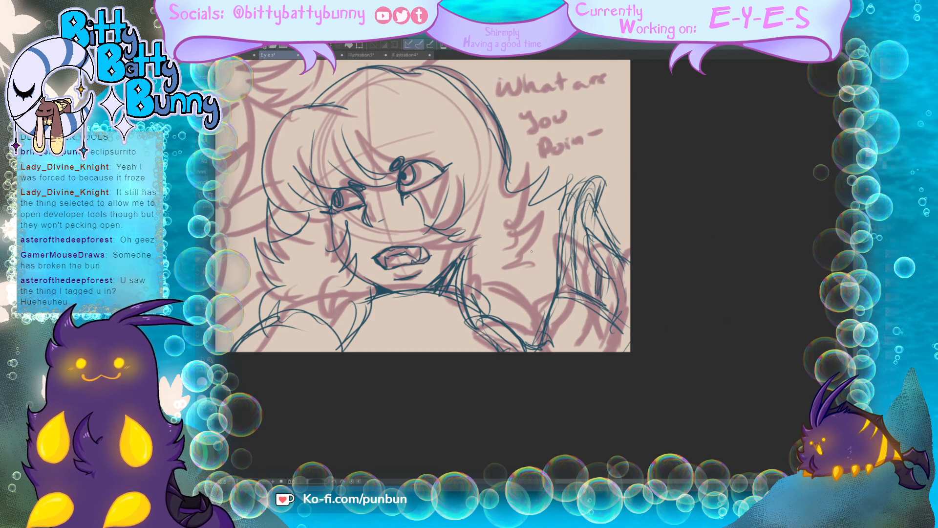
Step: Add loose spiky hair strands beside the raised hand and reinforce the hand's outer edge
mouse_move(532, 252)
mouse_down()
mouse_move(491, 317)
mouse_move(548, 296)
mouse_move(535, 247)
mouse_up()
drag(540, 231, 556, 230)
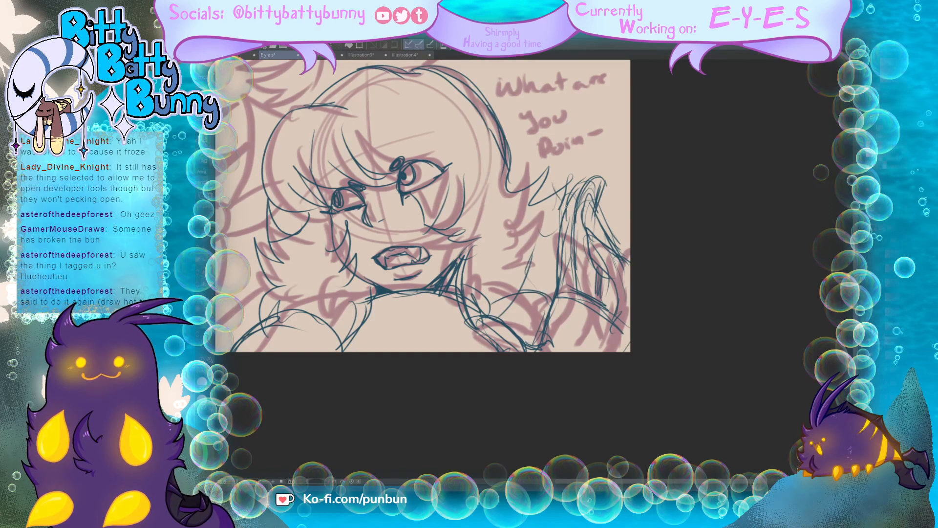
mouse_move(600, 204)
mouse_down()
mouse_move(629, 251)
mouse_move(623, 329)
mouse_up()
Step: Trace the lettering "What are You" over the rough's dialogue
mouse_move(543, 161)
mouse_down()
mouse_move(574, 171)
mouse_move(567, 201)
mouse_up()
mouse_move(582, 191)
mouse_down()
mouse_move(569, 216)
mouse_move(581, 211)
mouse_up()
mouse_move(594, 198)
mouse_down()
mouse_move(602, 206)
mouse_move(608, 195)
mouse_up()
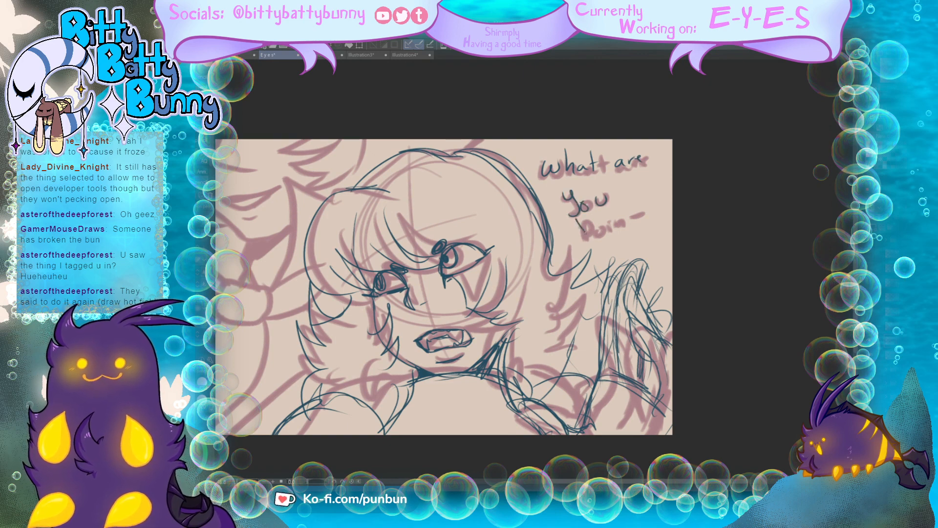